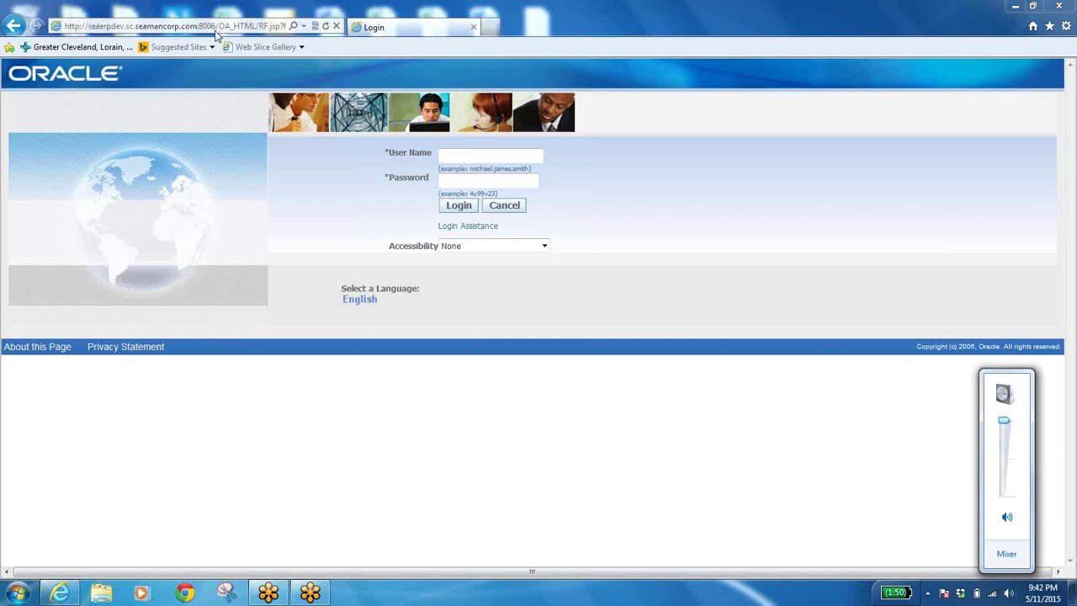
Sign in to Oracle E-Business Suite with the user name and account password.
{"action": "left_click", "coordinate": [188, 26]}
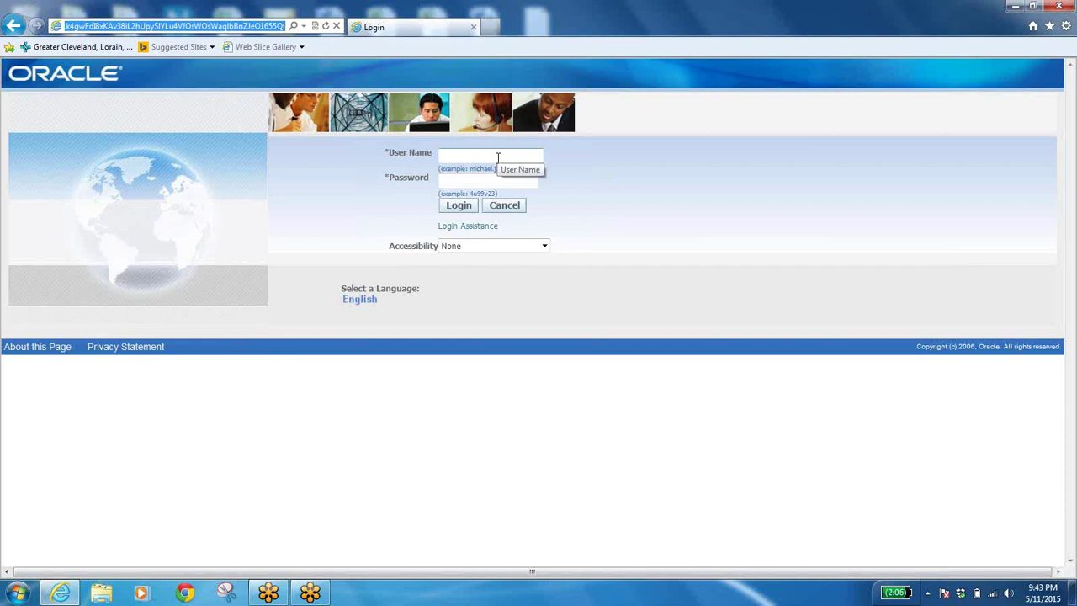
{"action": "left_click", "coordinate": [498, 158]}
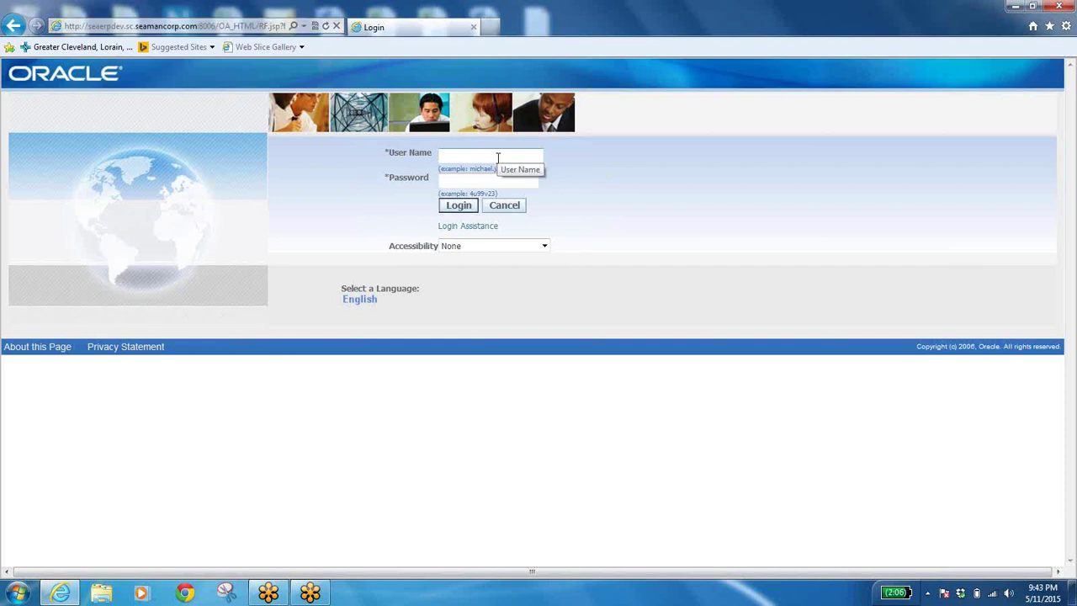
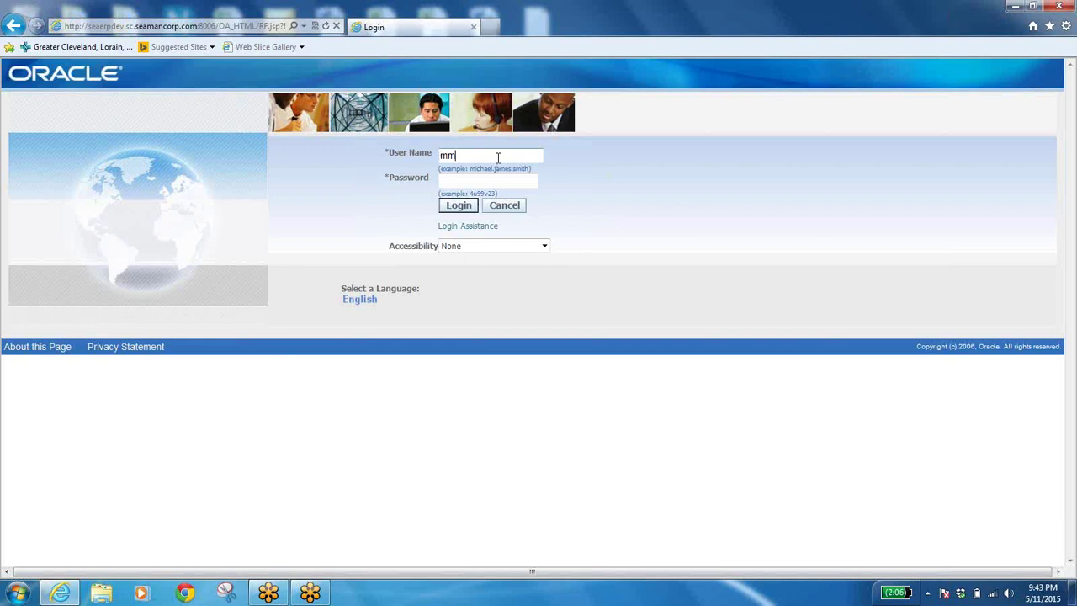
{"action": "key", "text": "Tab"}
{"action": "type", "text": "********"}
{"action": "key", "text": "Return"}
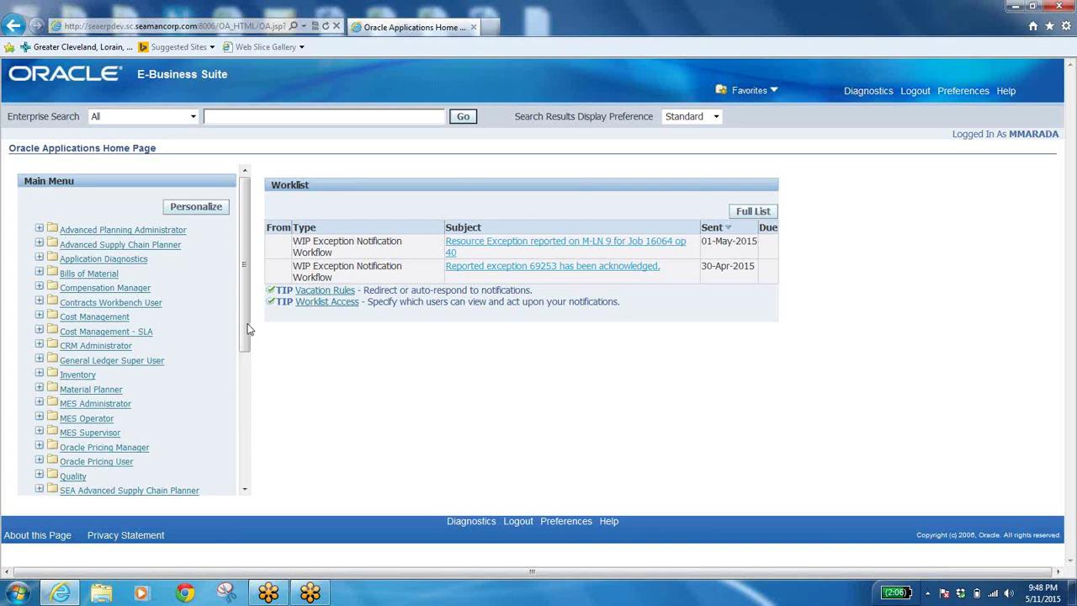
Expand Inventory > Transactions in the navigator and move up to Subinventory Transfer.
{"action": "left_click_drag", "start_coordinate": [246, 331], "coordinate": [281, 367]}
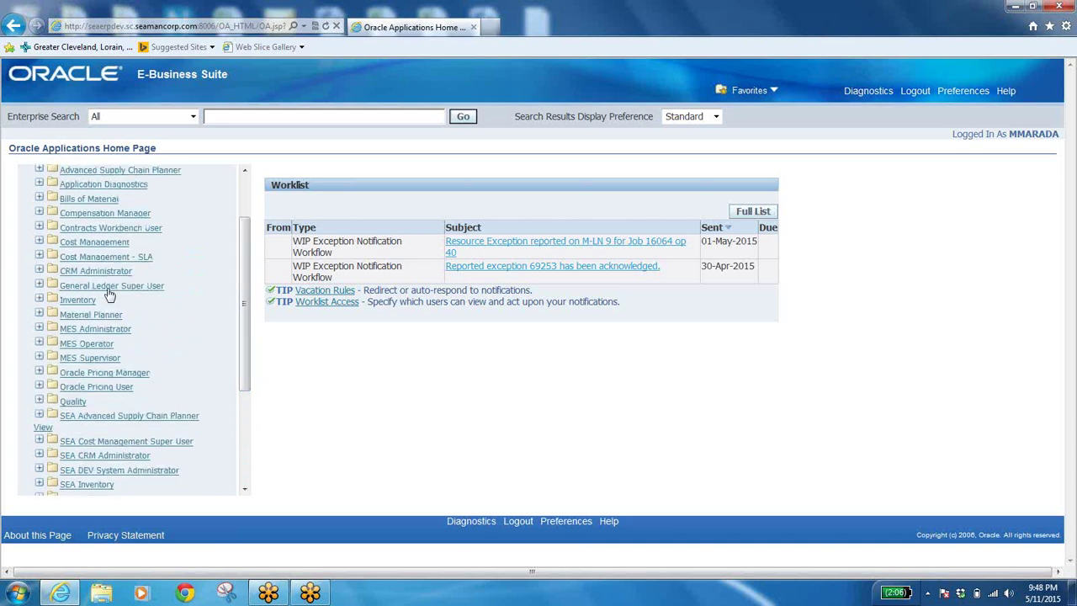
{"action": "left_click", "coordinate": [77, 303]}
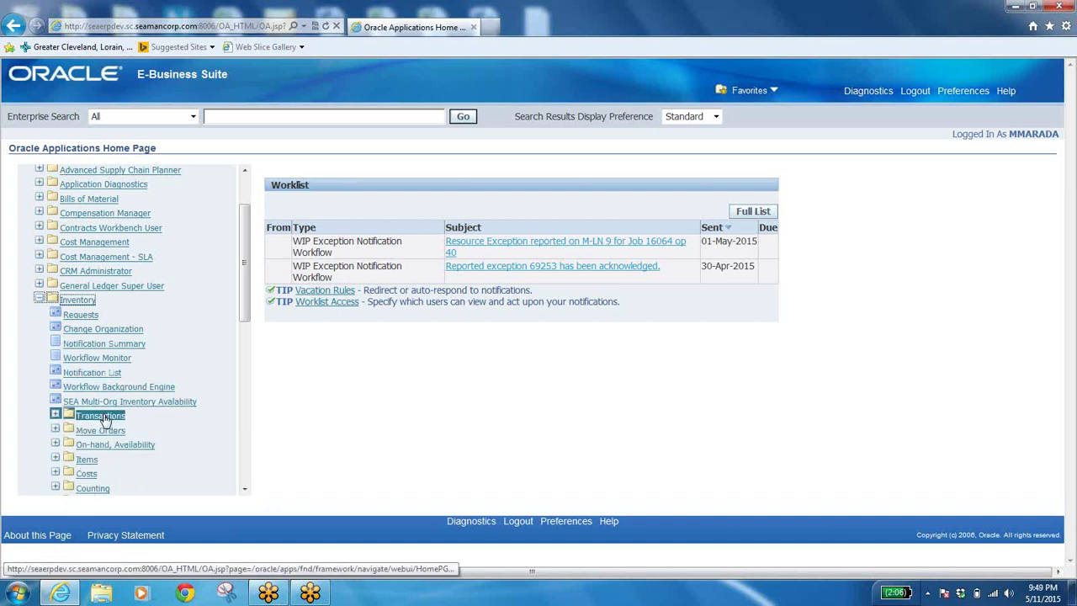
{"action": "left_click", "coordinate": [53, 415]}
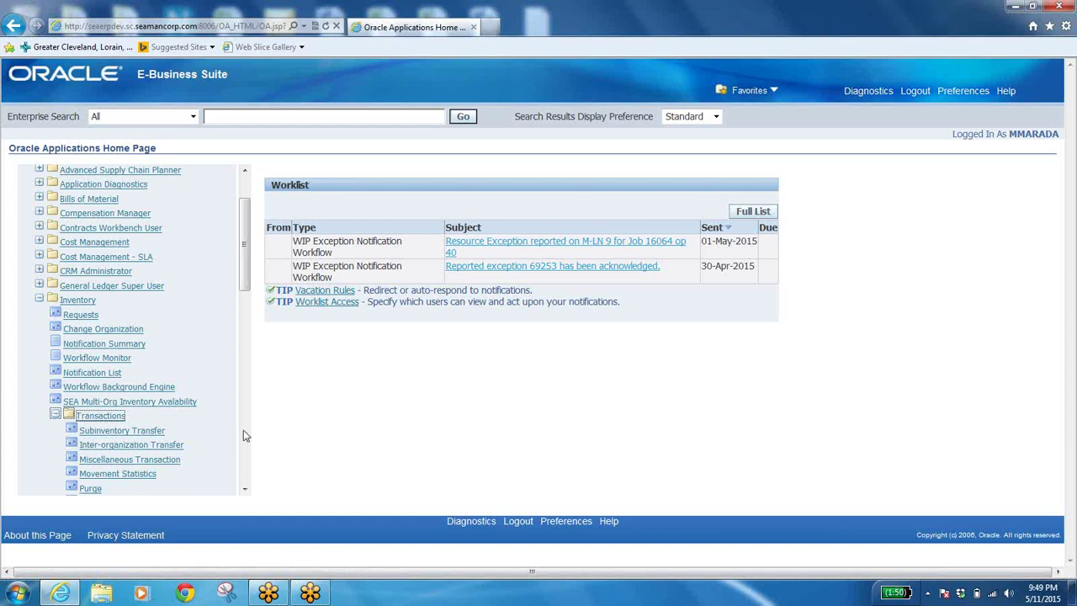
{"action": "left_click_drag", "start_coordinate": [242, 269], "coordinate": [272, 324]}
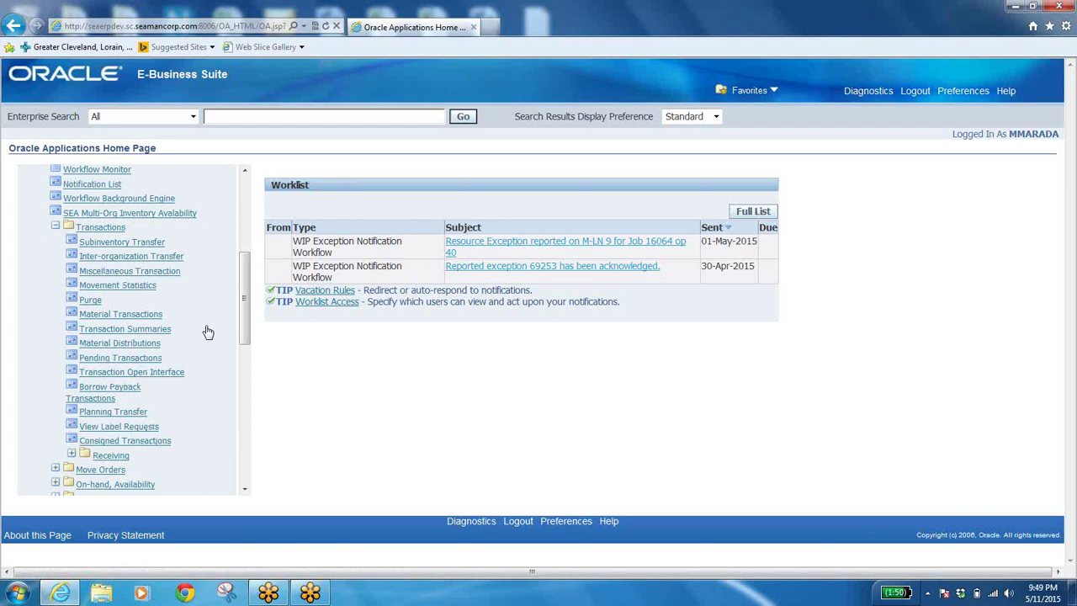
{"action": "key", "text": "shift+Tab"}
{"action": "key", "text": "shift+Tab"}
{"action": "key", "text": "shift+Tab"}
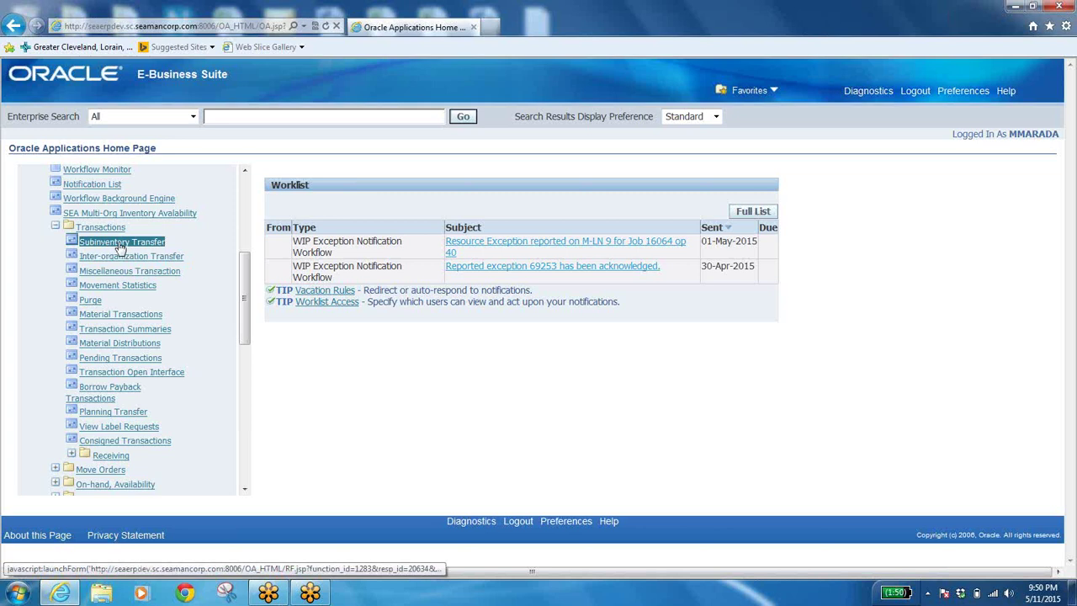
Launch Subinventory Transfer to open the Inventory forms Navigator with its Organizations list.
{"action": "left_click", "coordinate": [121, 243]}
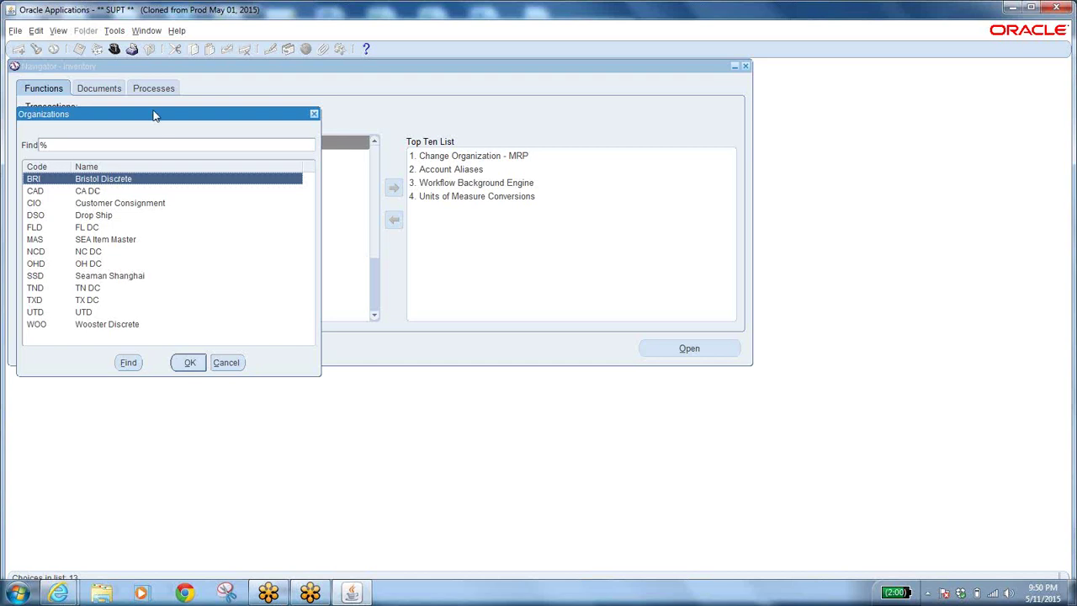
Move the Organizations list window to view all 13 inventory organizations.
{"action": "left_click_drag", "start_coordinate": [153, 115], "coordinate": [427, 175]}
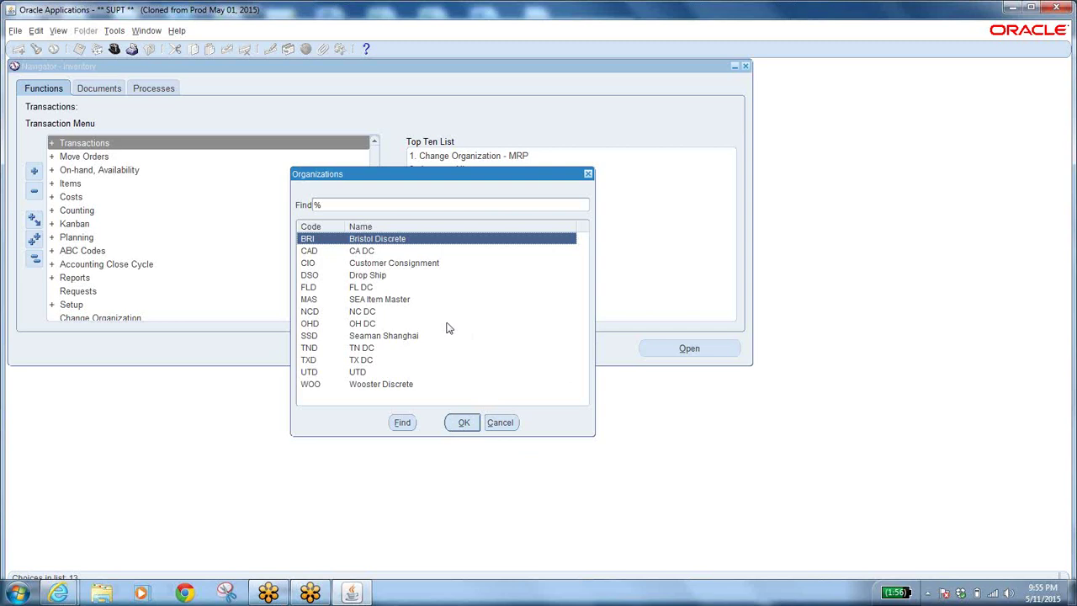
Choose WOO Wooster Discrete in the Organizations list and confirm the switch.
{"action": "left_click", "coordinate": [365, 385]}
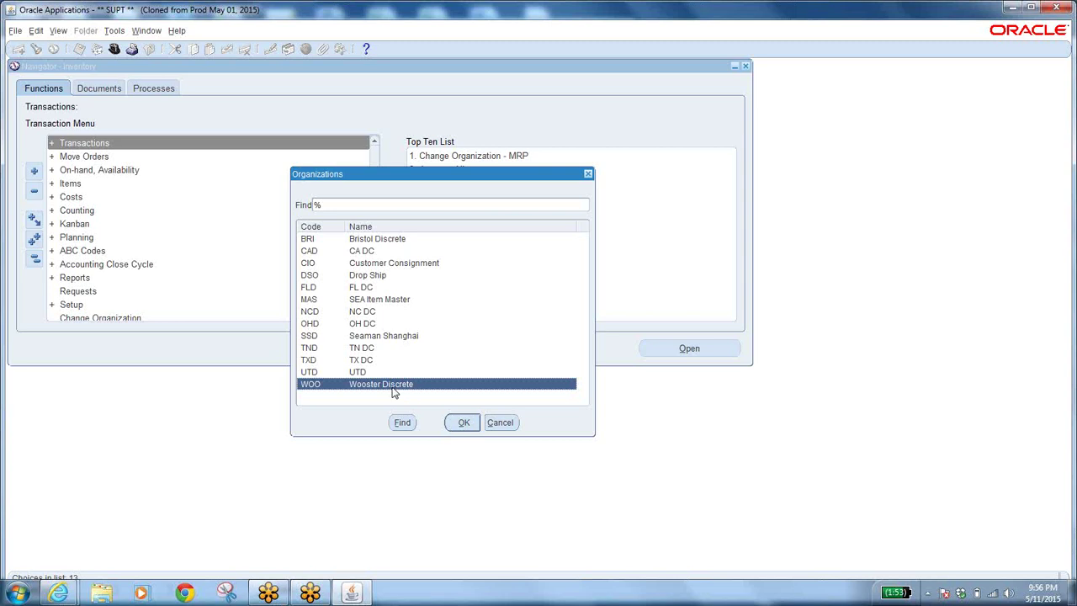
{"action": "left_click", "coordinate": [461, 422]}
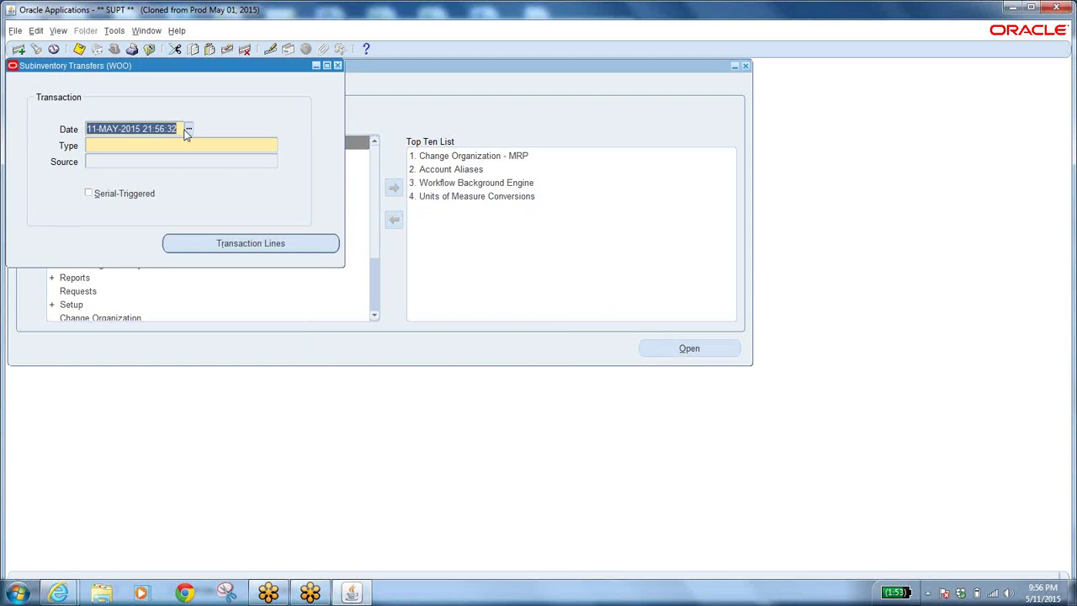
Go back to the Oracle Applications Home Page and relaunch Subinventory Transfer.
{"action": "left_click", "coordinate": [72, 595]}
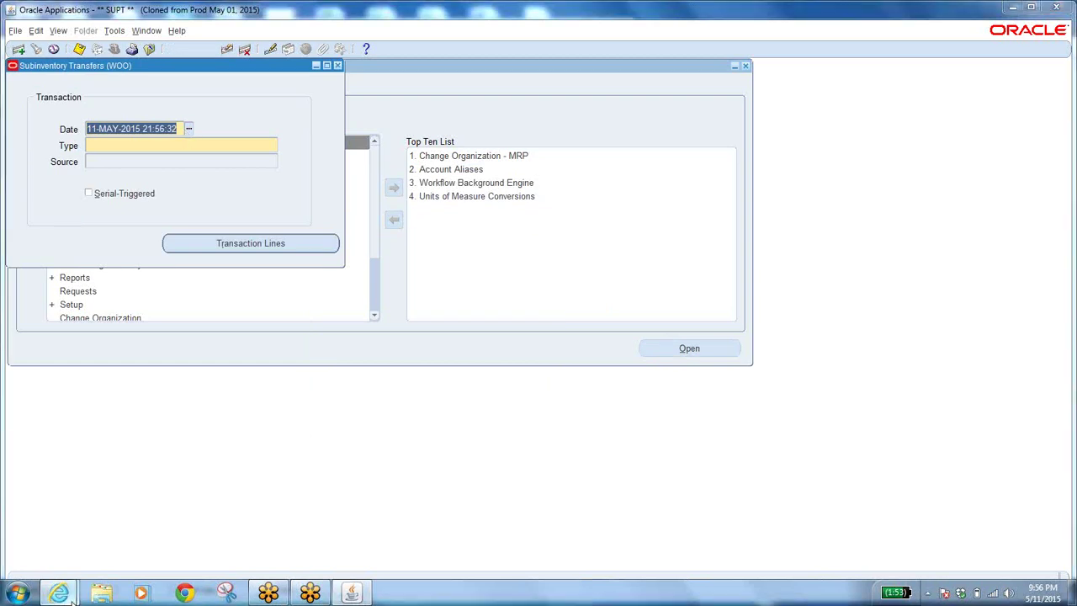
{"action": "left_click", "coordinate": [125, 510]}
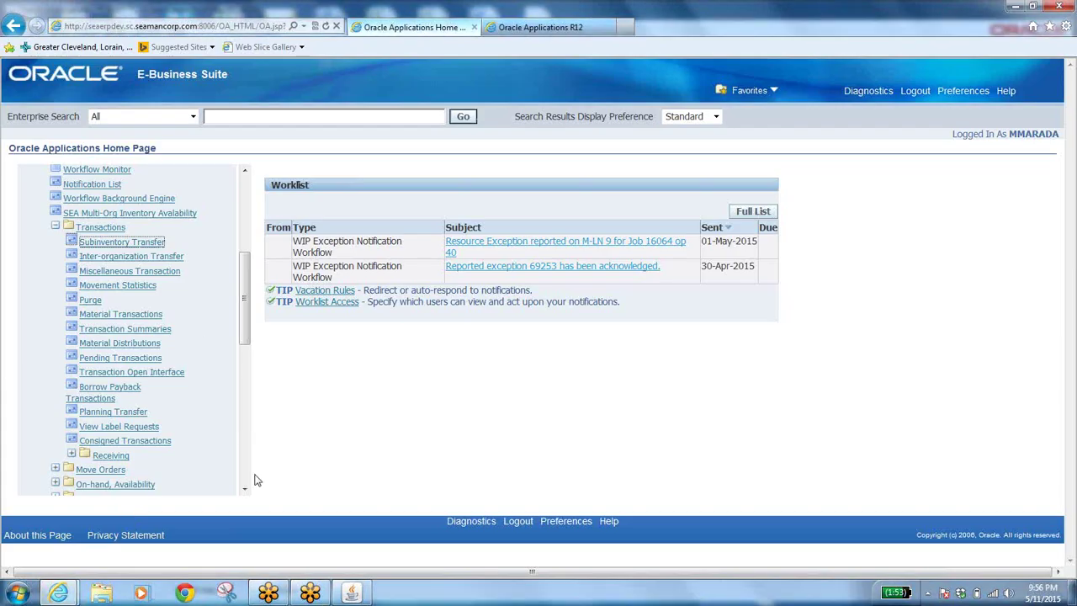
{"action": "left_click", "coordinate": [122, 244]}
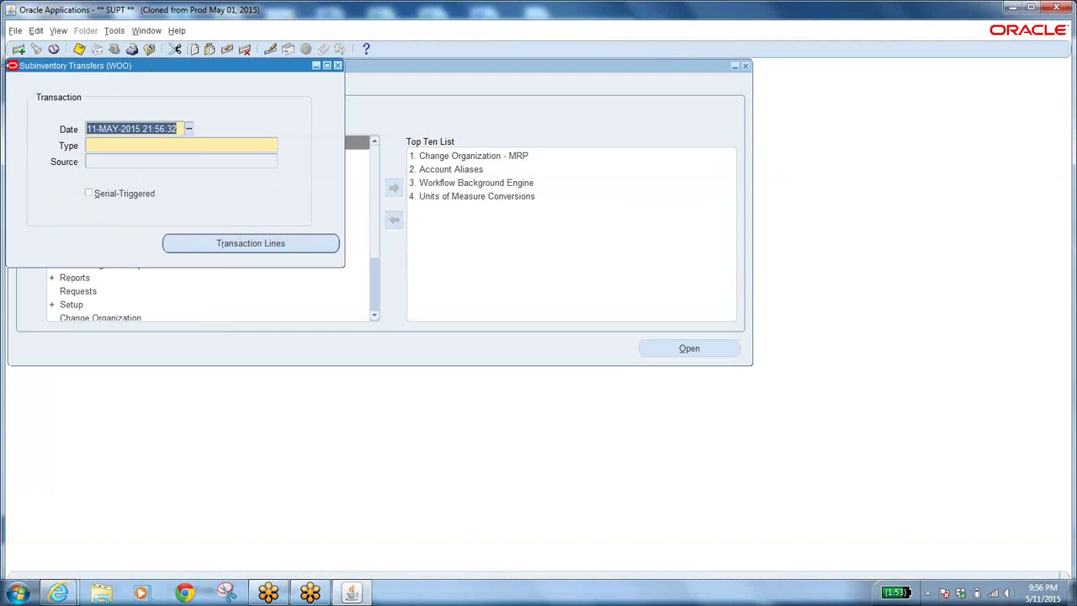
Move the Subinventory Transfers (WOO) form aside to uncover the Navigator and list the open windows.
{"action": "left_click_drag", "start_coordinate": [143, 74], "coordinate": [309, 121]}
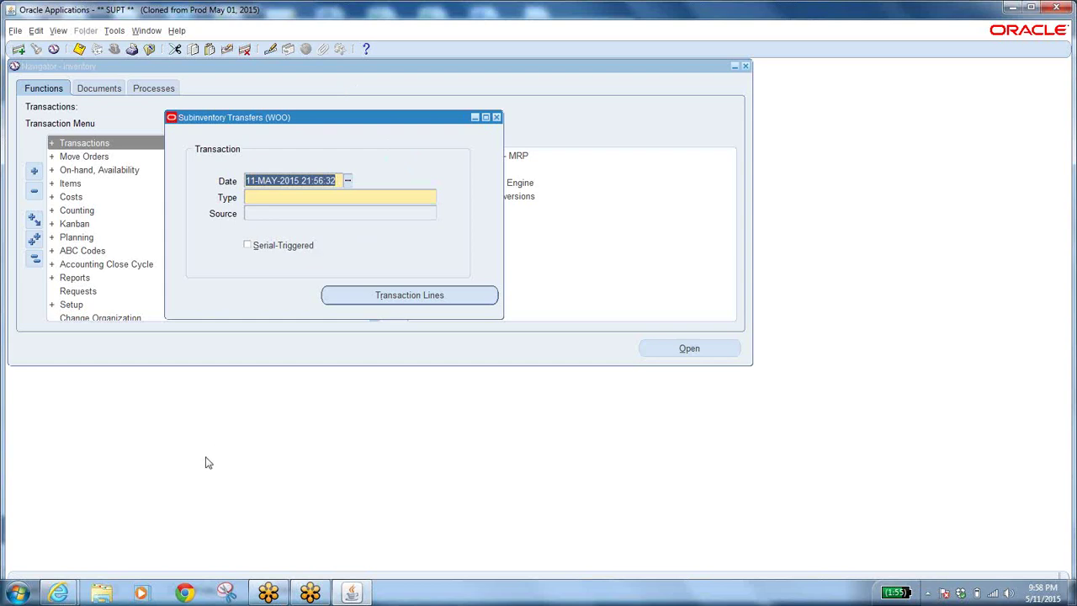
{"action": "left_click", "coordinate": [58, 592]}
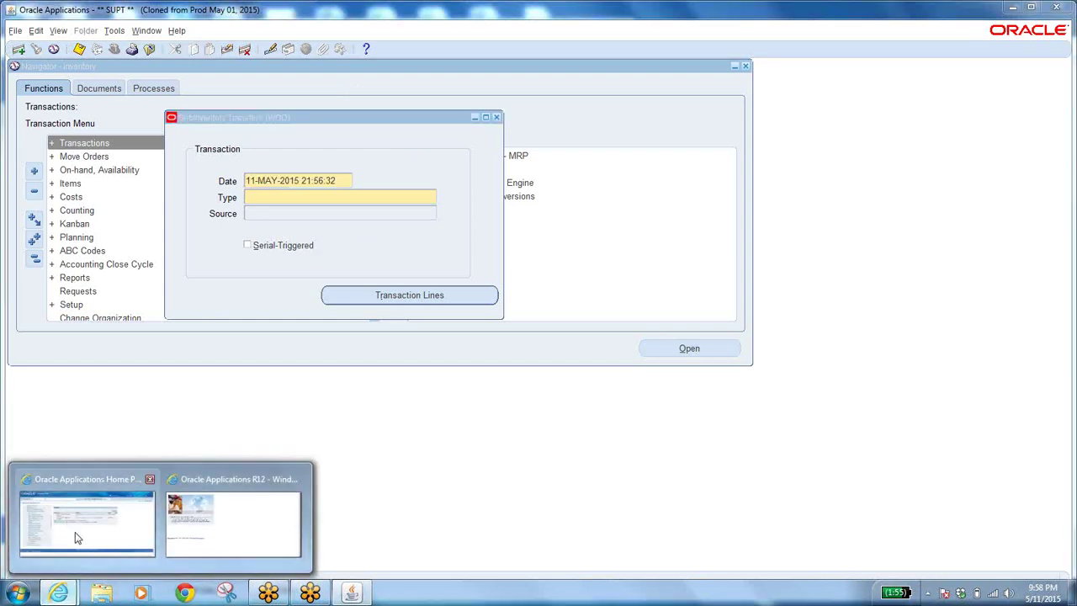
Glance at the Home Page, return to Forms, and close the Subinventory Transfers (WOO) form.
{"action": "left_click", "coordinate": [76, 534]}
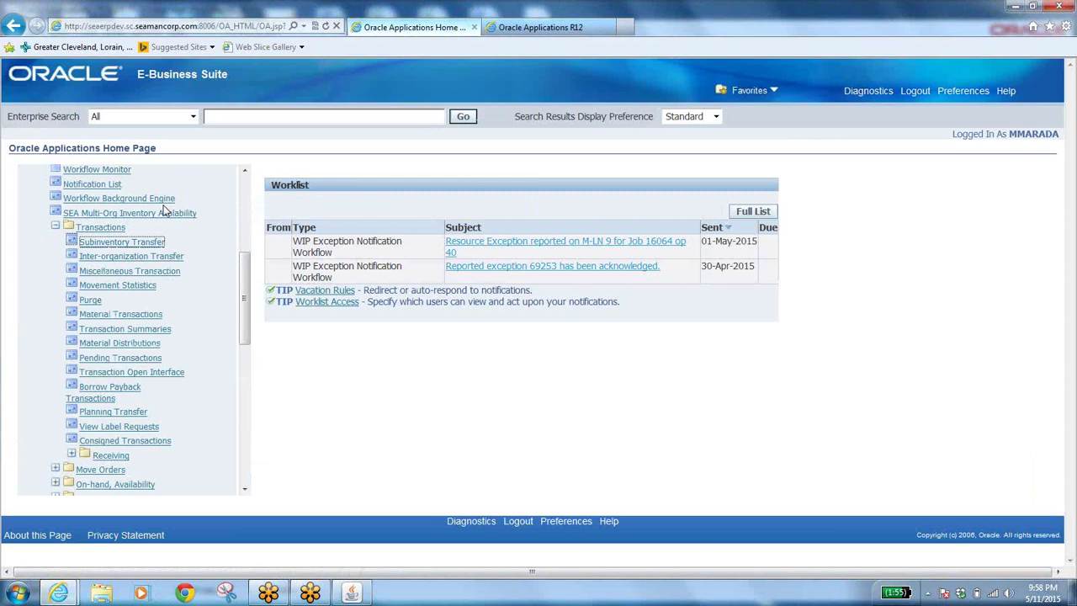
{"action": "left_click", "coordinate": [349, 594]}
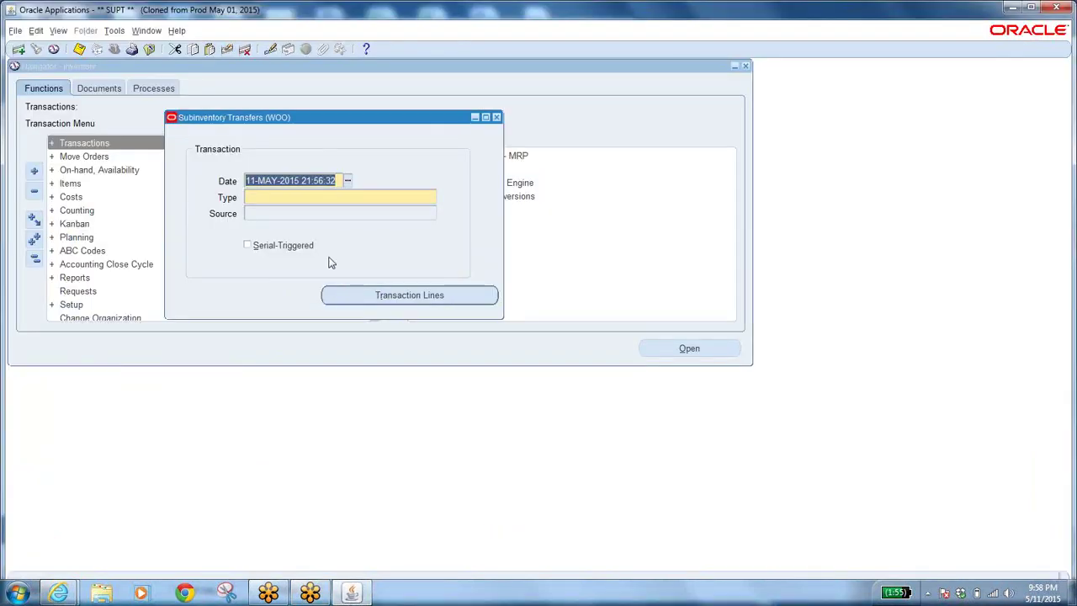
{"action": "left_click", "coordinate": [497, 118]}
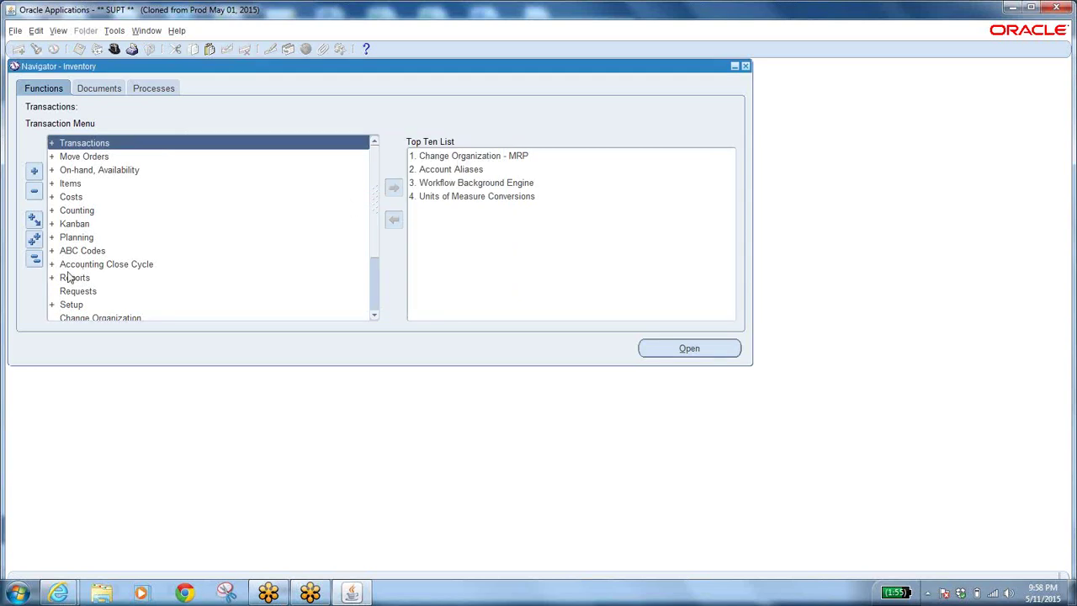
{"action": "left_click", "coordinate": [58, 592]}
{"action": "left_click", "coordinate": [141, 537]}
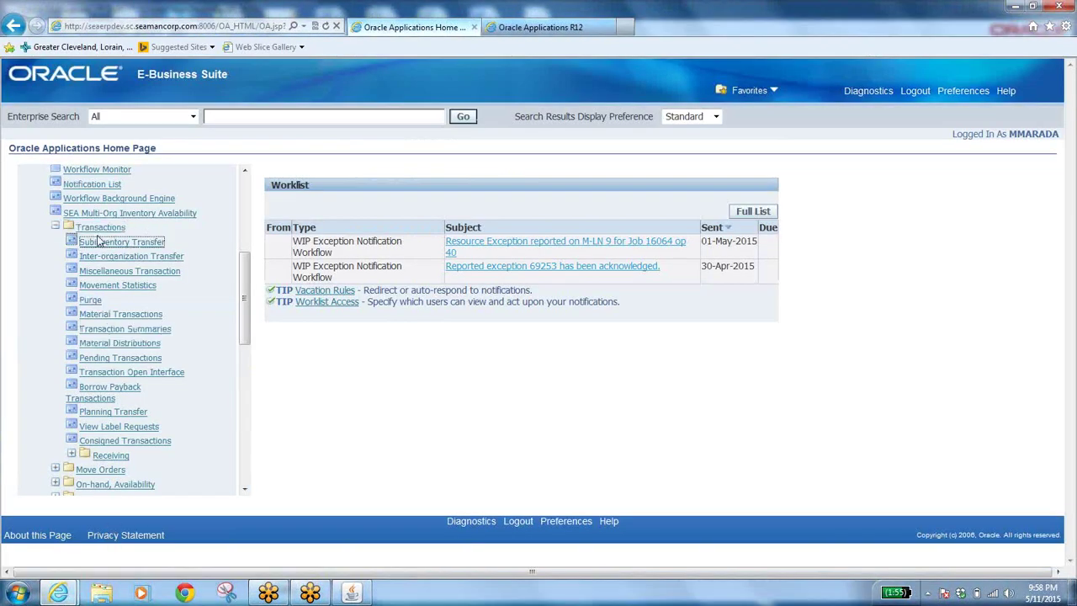
{"action": "left_click", "coordinate": [148, 217]}
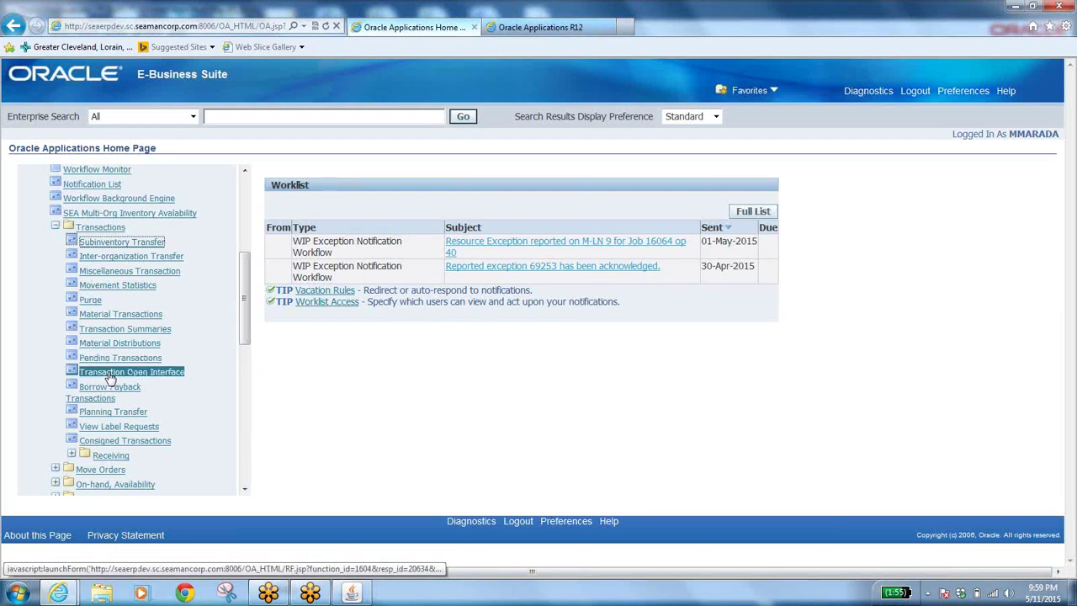
{"action": "left_click", "coordinate": [244, 491]}
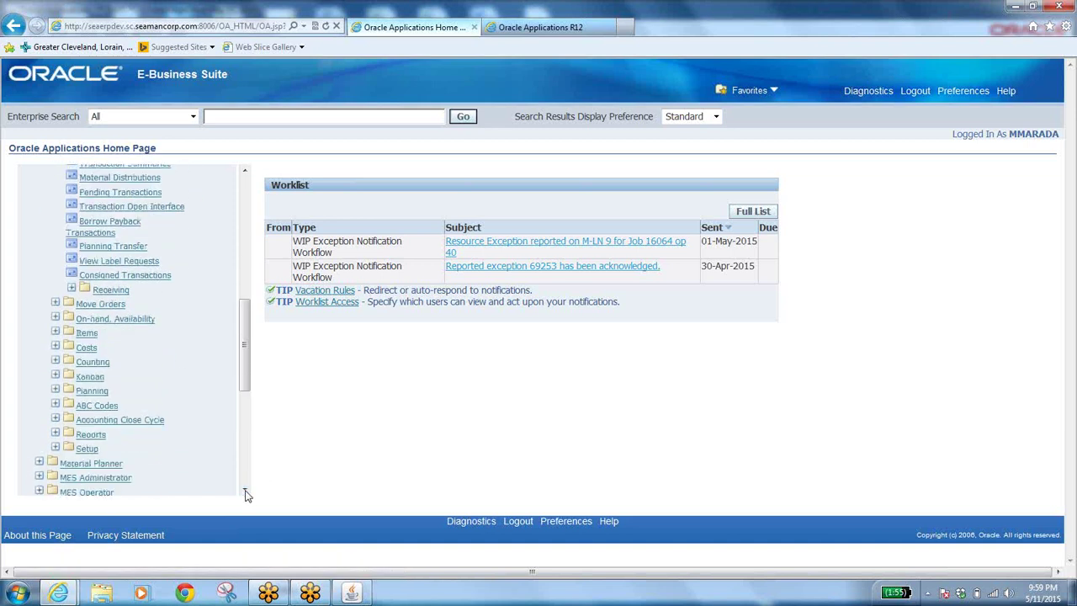
{"action": "left_click", "coordinate": [353, 592]}
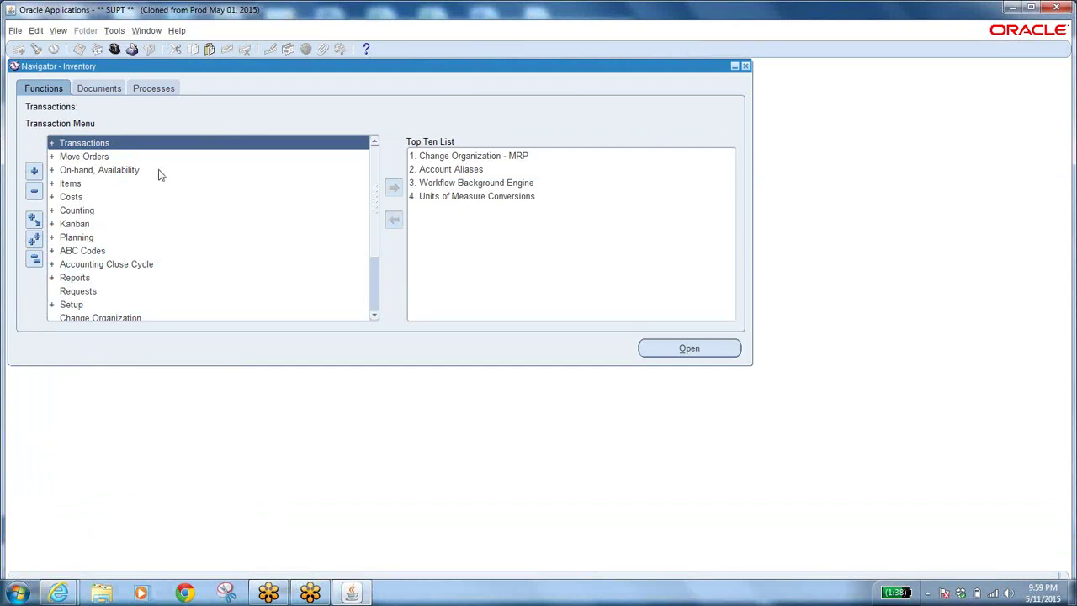
Select Transactions in the Navigator and expand it to show Receiving and related forms.
{"action": "left_click", "coordinate": [77, 143]}
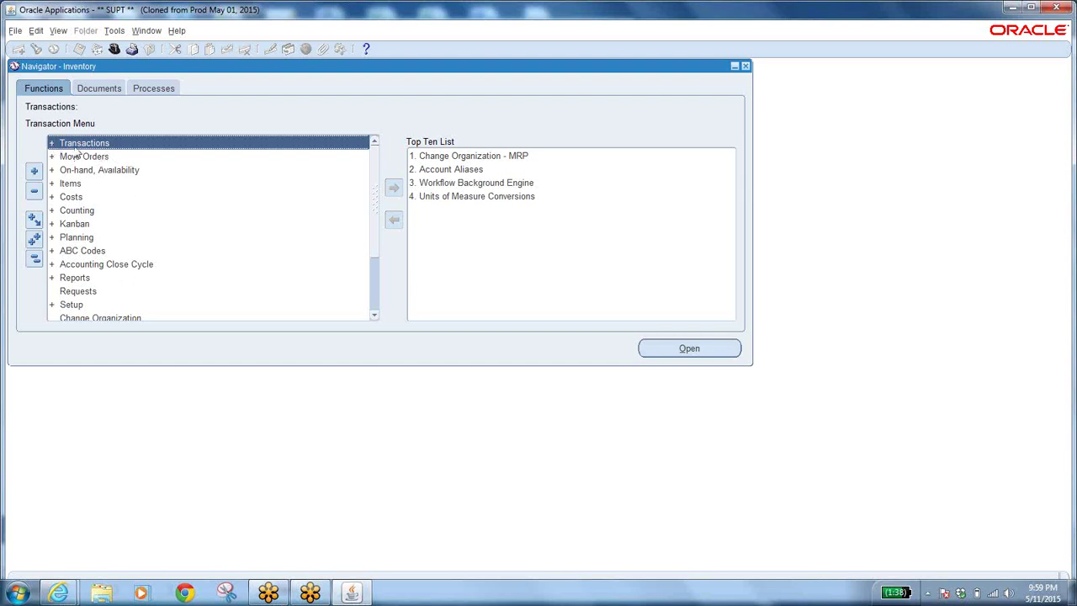
{"action": "left_click", "coordinate": [52, 142]}
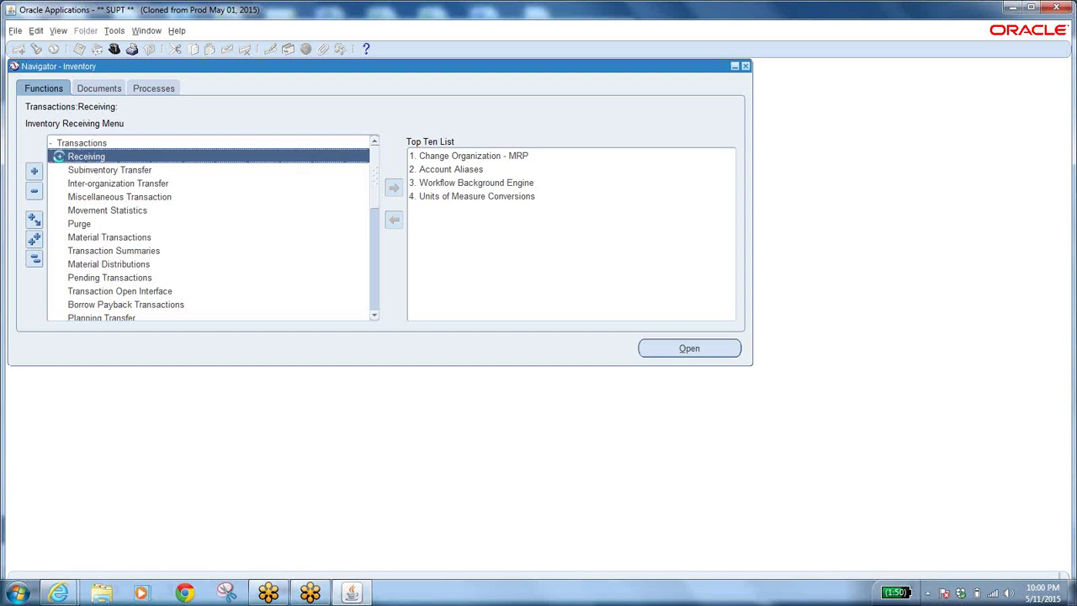
{"action": "left_click", "coordinate": [60, 161]}
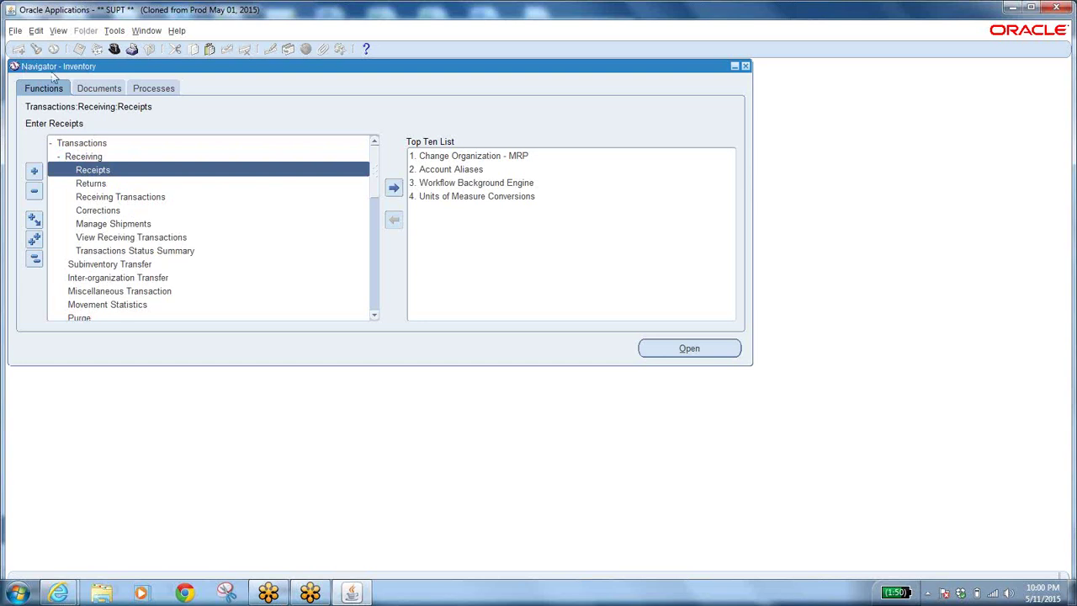
{"action": "left_click", "coordinate": [34, 258]}
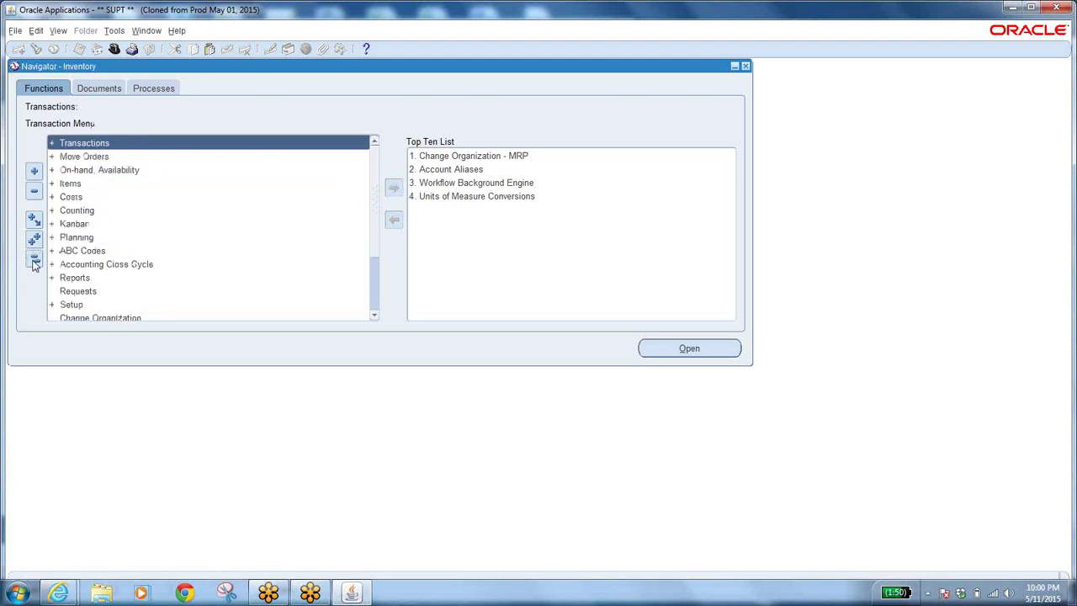
{"action": "double_click", "coordinate": [62, 143]}
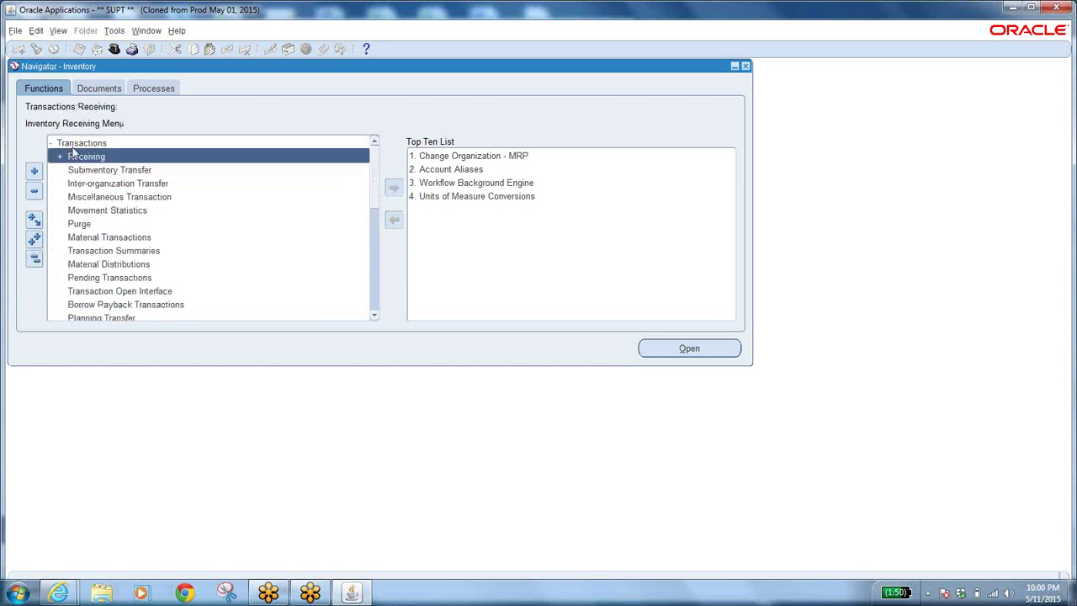
{"action": "double_click", "coordinate": [63, 160]}
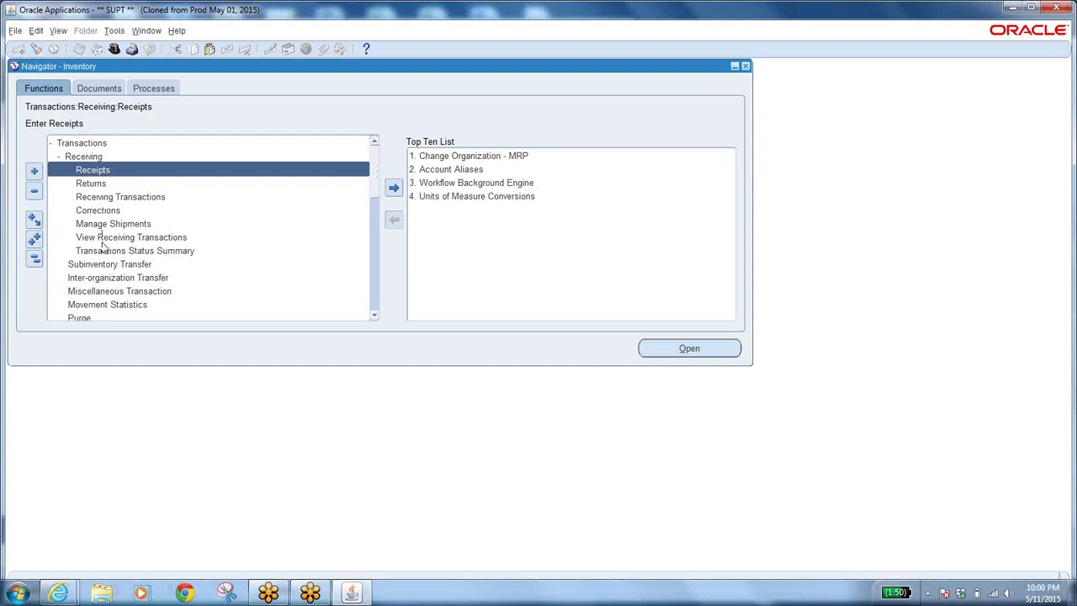
{"action": "left_click_drag", "start_coordinate": [376, 316], "coordinate": [376, 319]}
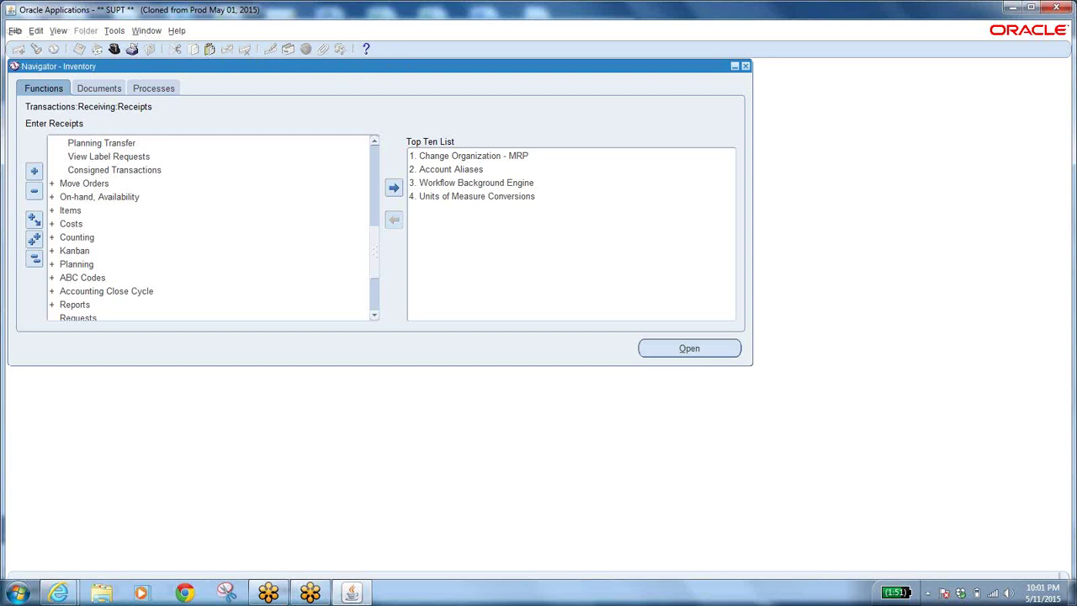
{"action": "left_click", "coordinate": [15, 31]}
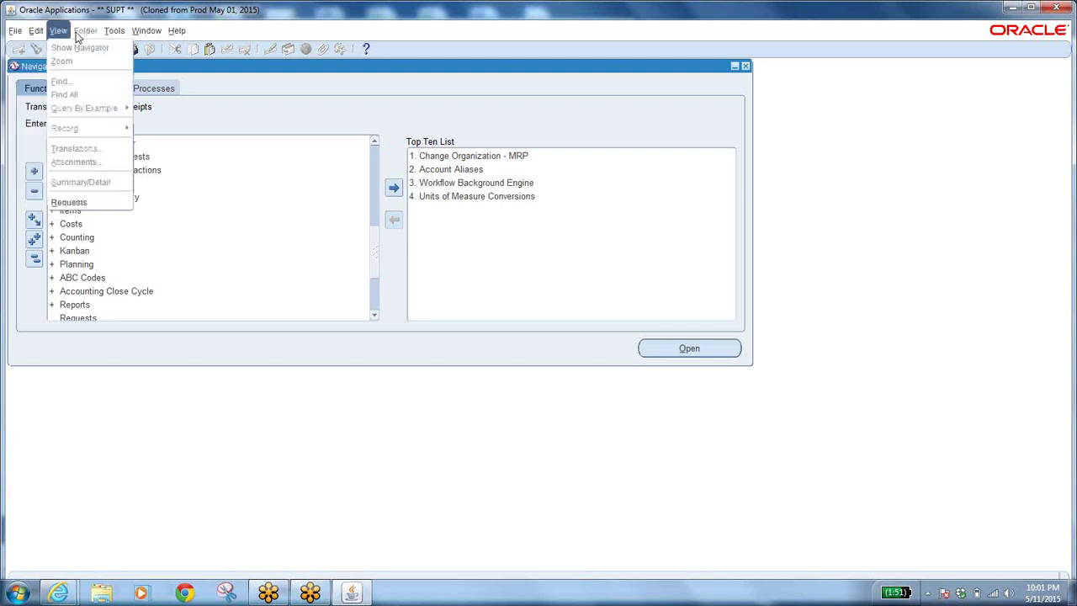
{"action": "mouse_move", "coordinate": [180, 32]}
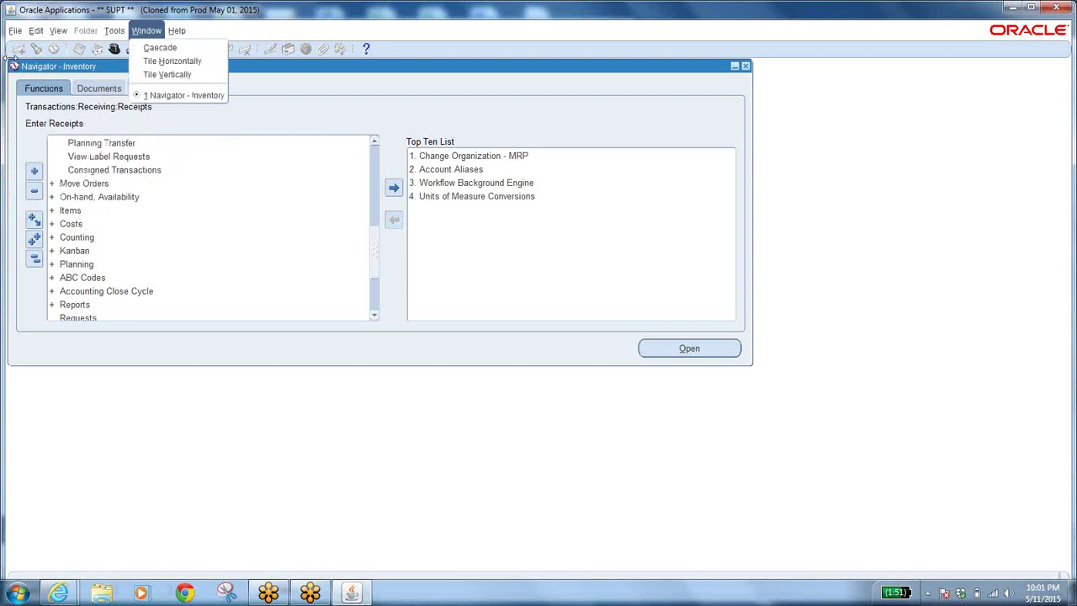
{"action": "mouse_move", "coordinate": [15, 31]}
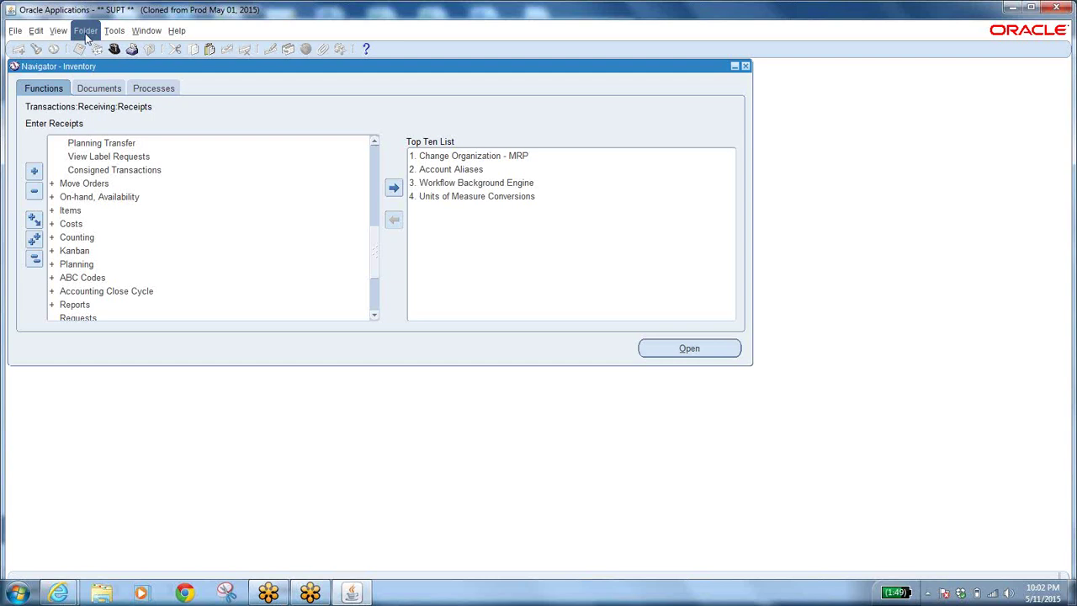
{"action": "left_click", "coordinate": [116, 32]}
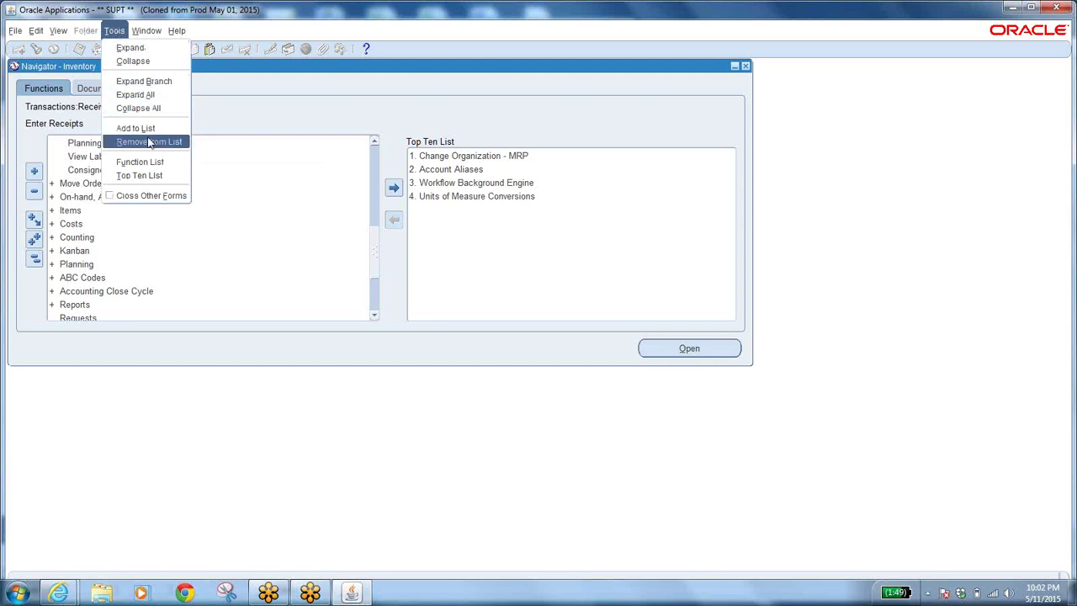
{"action": "left_click", "coordinate": [147, 30]}
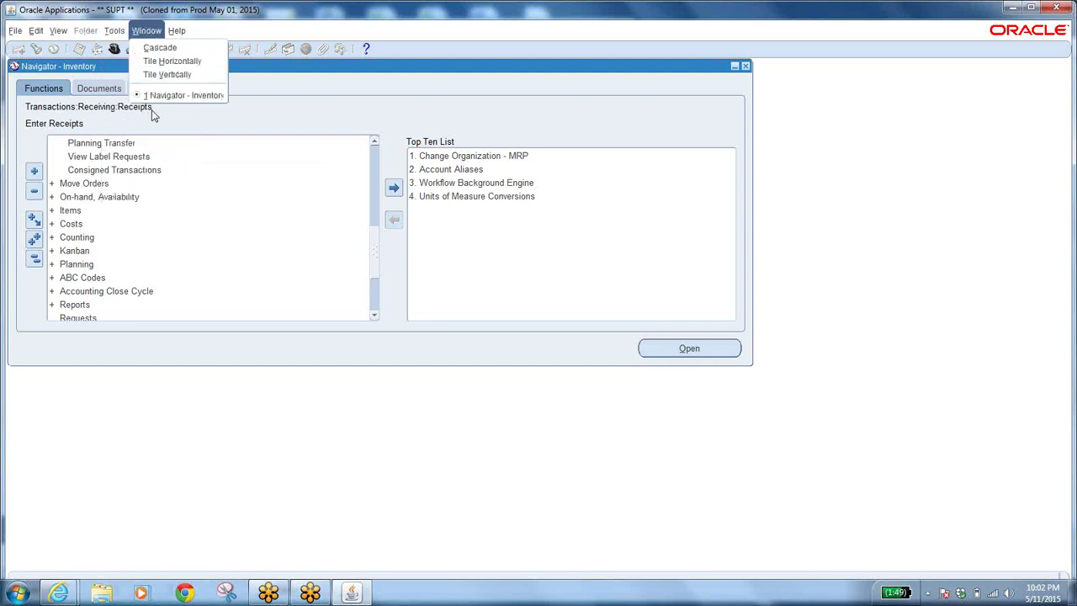
{"action": "mouse_move", "coordinate": [121, 37]}
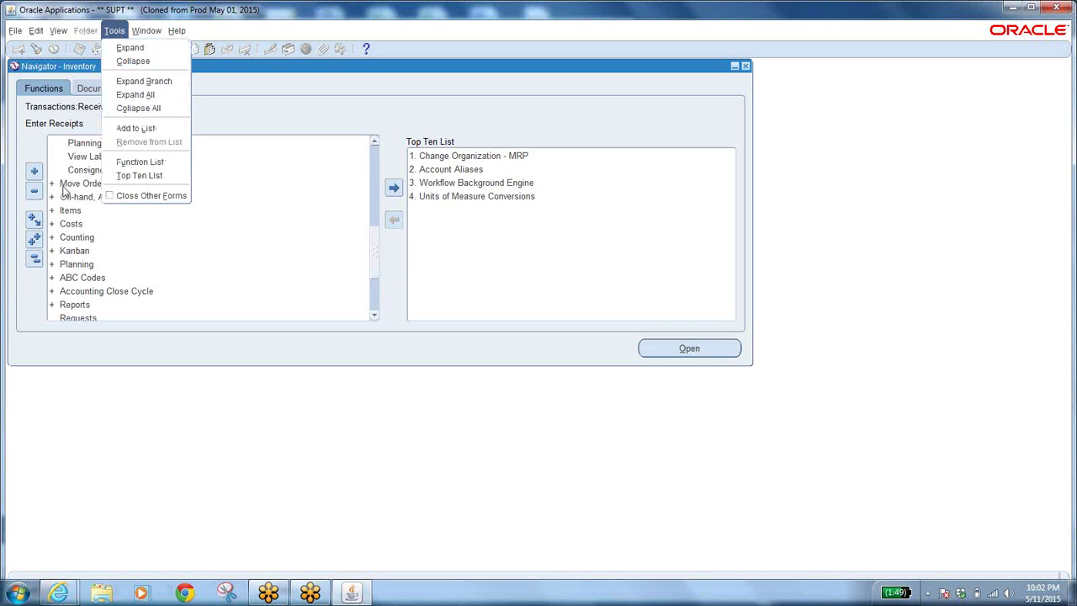
{"action": "left_click", "coordinate": [64, 190]}
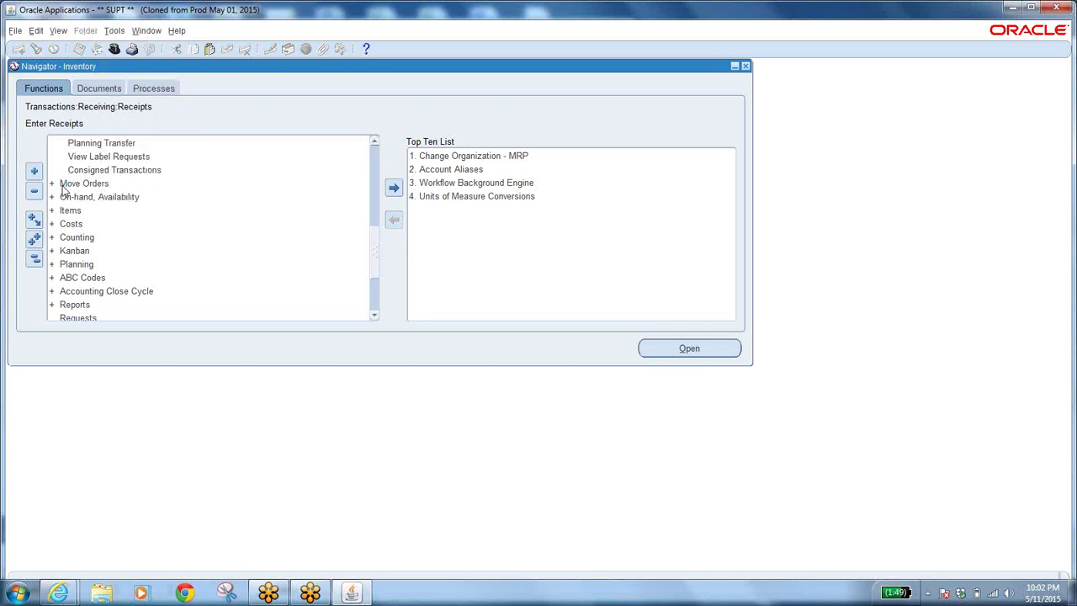
Expand Move Orders with Tools > Expand and select the parent Move Orders node.
{"action": "left_click", "coordinate": [69, 185]}
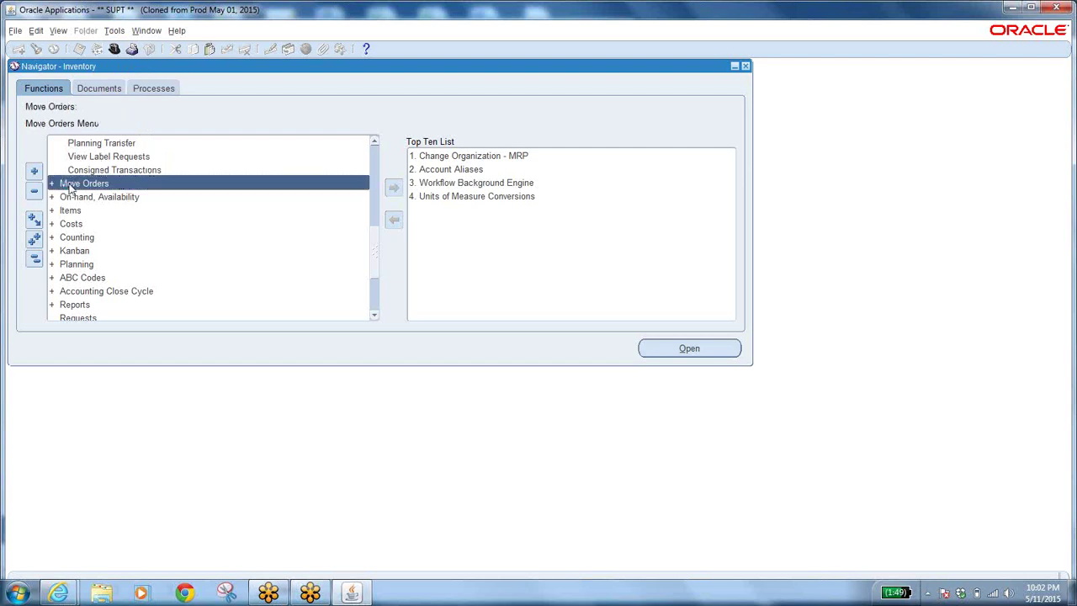
{"action": "left_click", "coordinate": [116, 31]}
{"action": "left_click", "coordinate": [133, 49]}
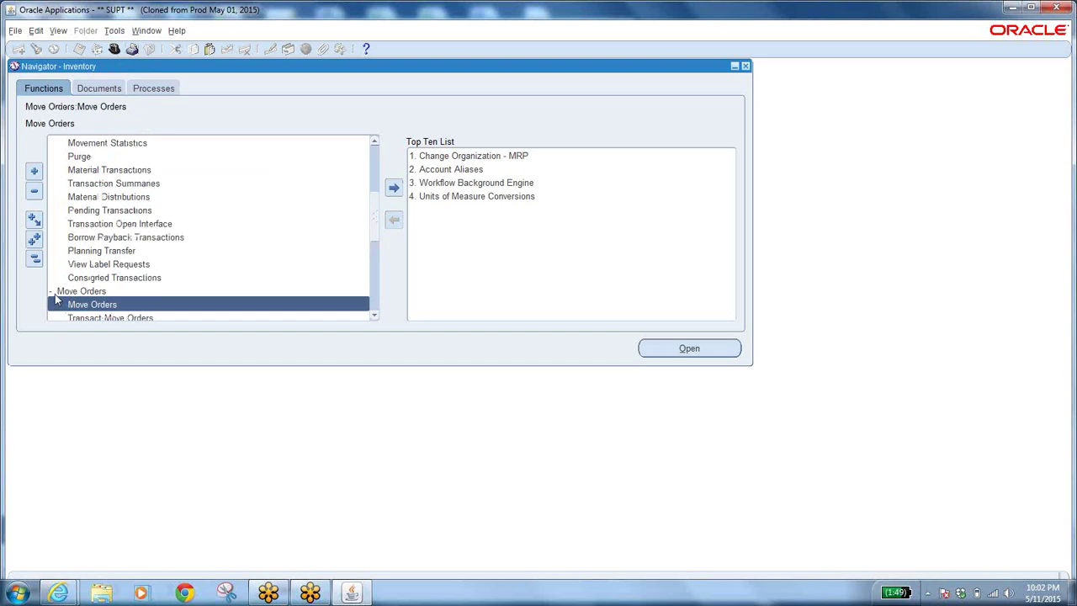
{"action": "left_click", "coordinate": [52, 292]}
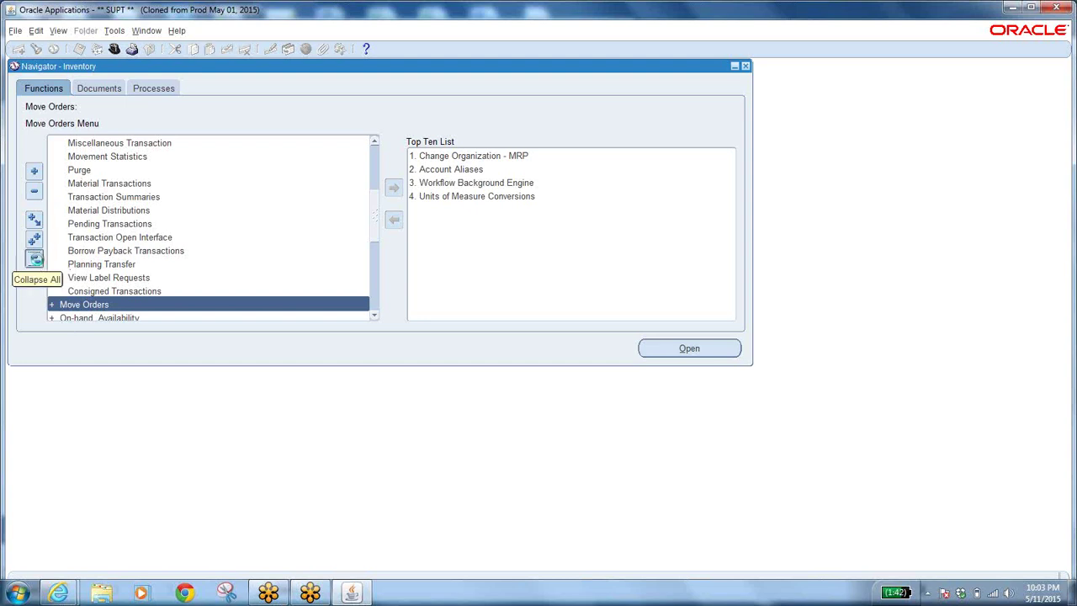
Collapse the Inventory navigator tree to its top-level menus and select Transactions.
{"action": "left_click", "coordinate": [34, 259]}
{"action": "left_click", "coordinate": [72, 145]}
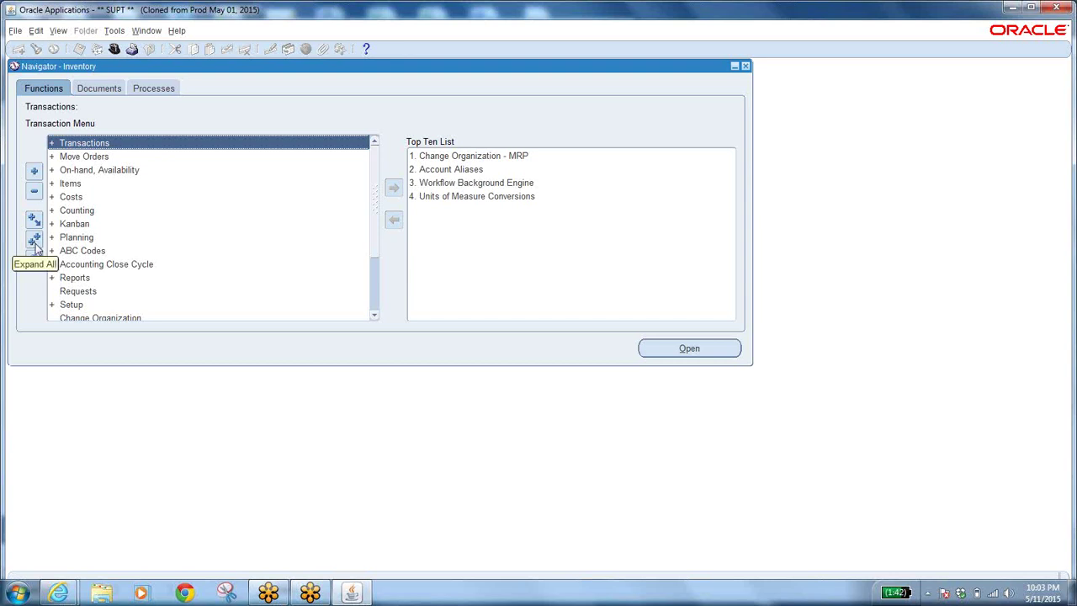
{"action": "left_click", "coordinate": [36, 242]}
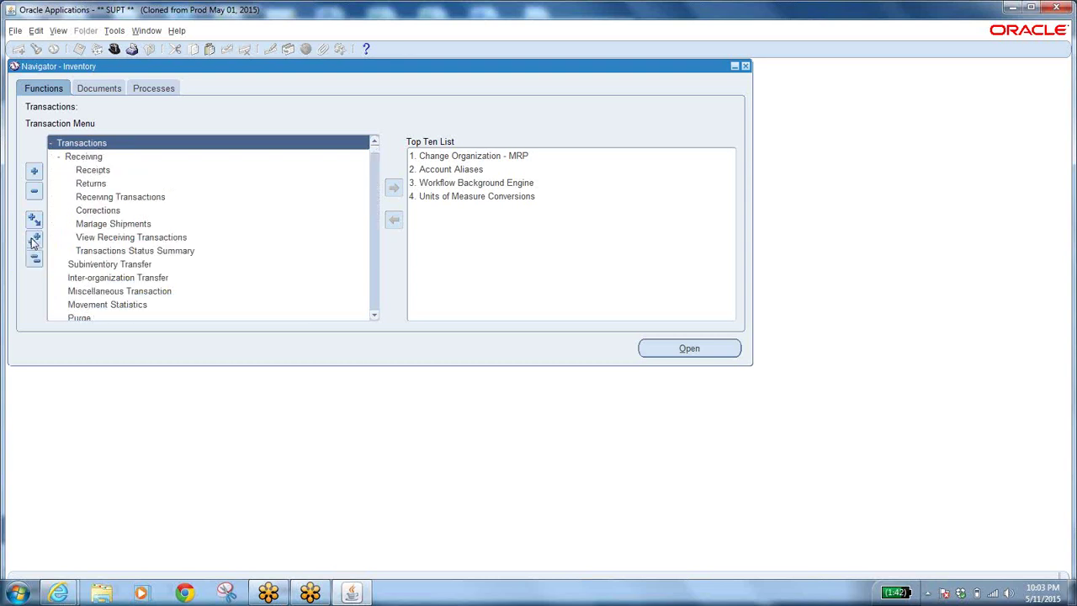
{"action": "scroll", "coordinate": [373, 305], "scroll_direction": "down", "scroll_amount": 8}
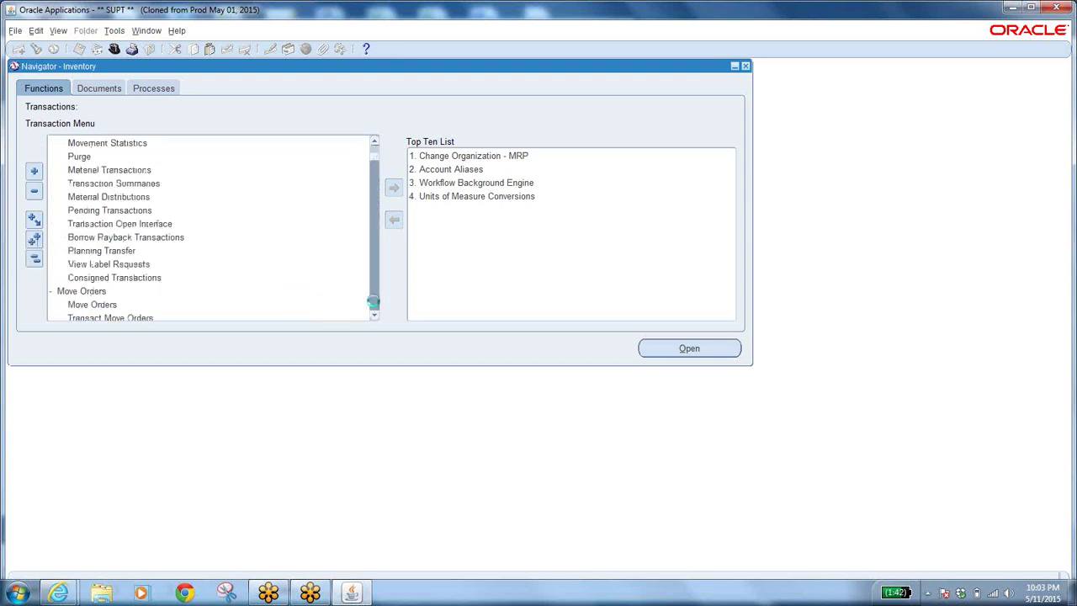
{"action": "scroll", "coordinate": [372, 302], "scroll_direction": "down", "scroll_amount": 15}
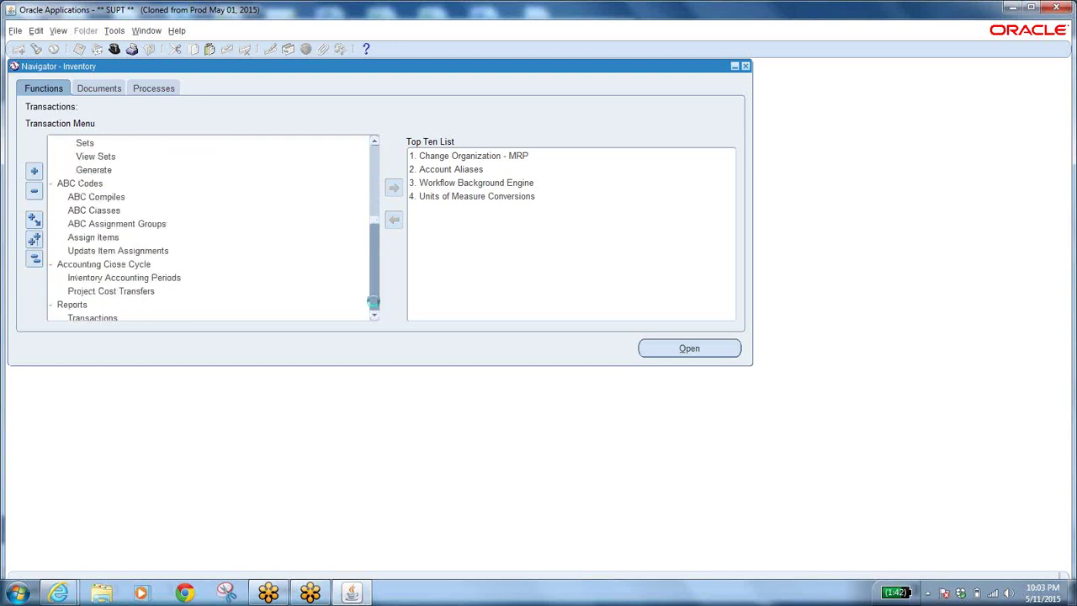
{"action": "scroll", "coordinate": [373, 302], "scroll_direction": "down", "scroll_amount": 15}
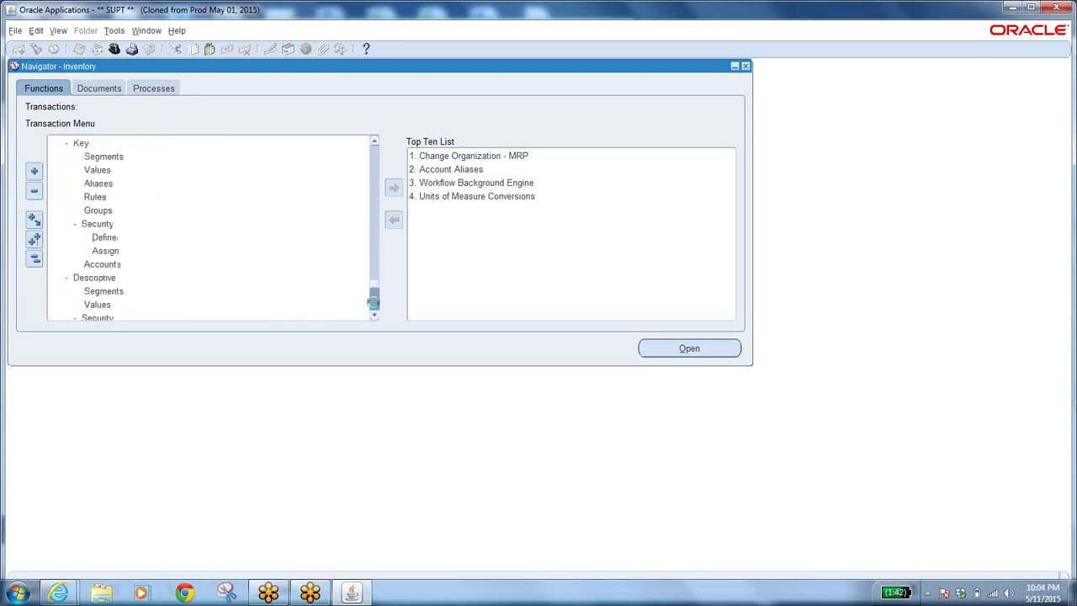
{"action": "scroll", "coordinate": [373, 305], "scroll_direction": "down", "scroll_amount": 4}
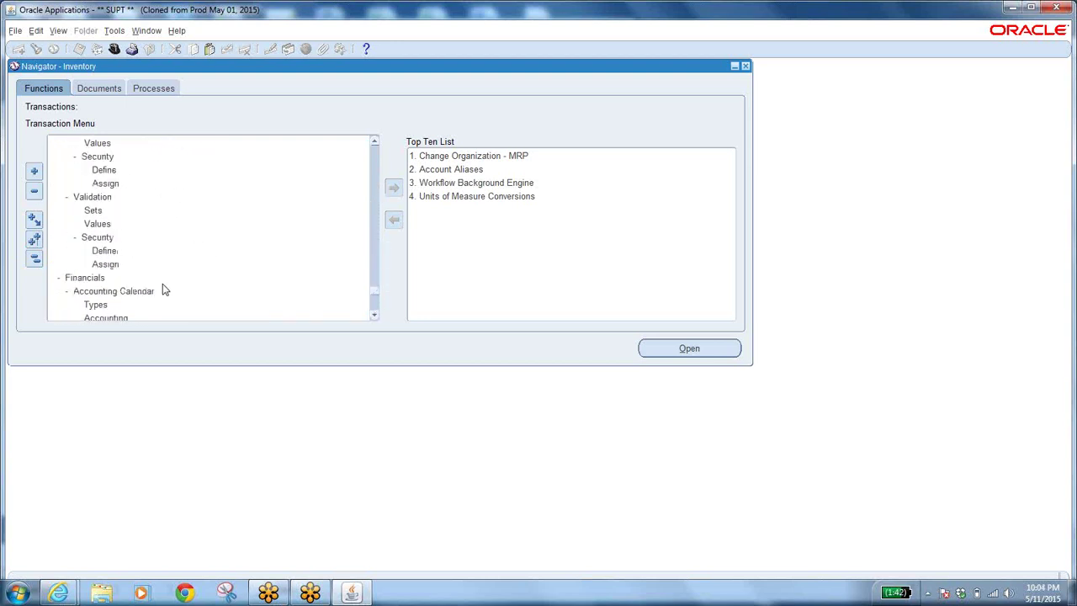
{"action": "left_click", "coordinate": [36, 263]}
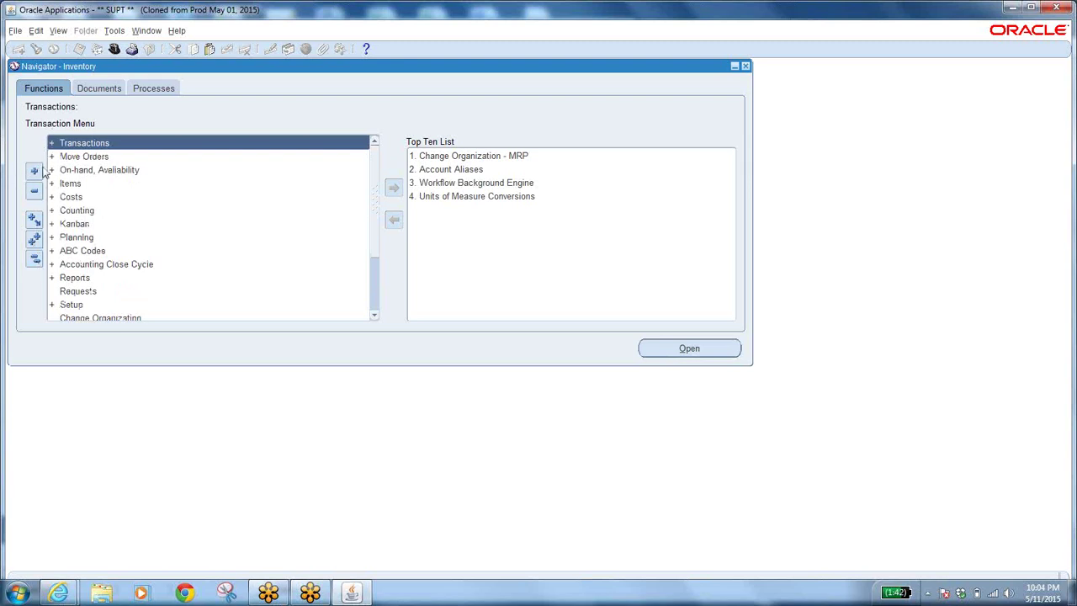
Expand and collapse the Transactions branch, then expand Move Orders.
{"action": "left_click", "coordinate": [83, 145]}
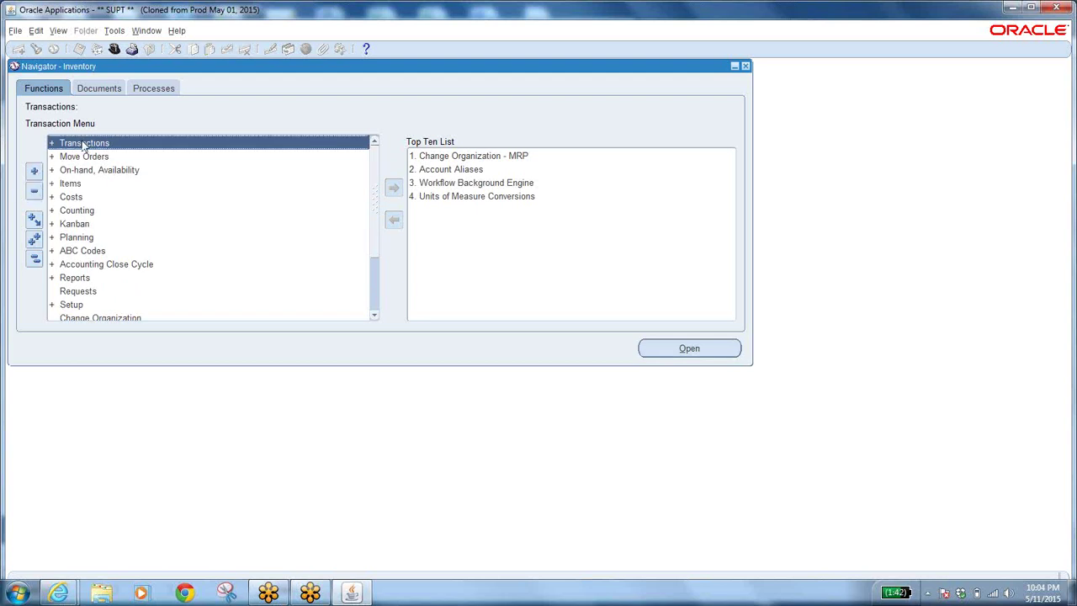
{"action": "left_click", "coordinate": [37, 172]}
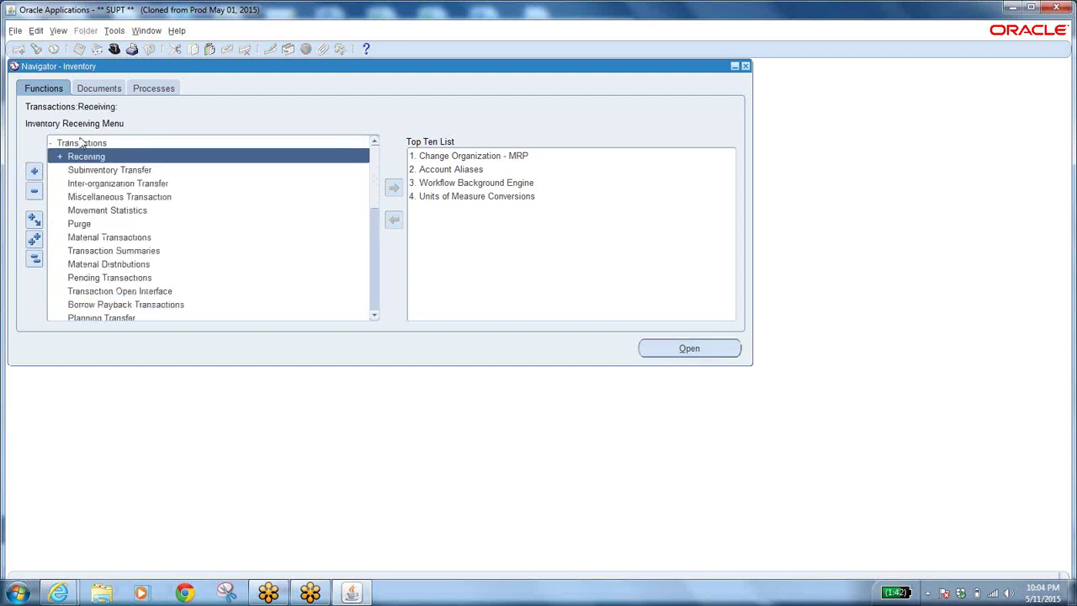
{"action": "double_click", "coordinate": [71, 147]}
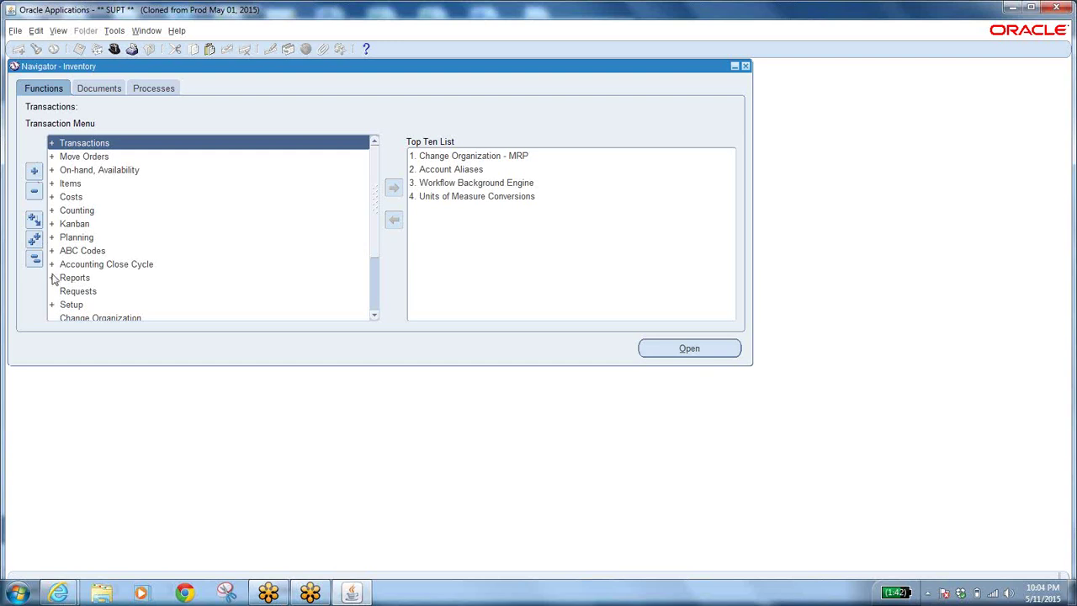
{"action": "double_click", "coordinate": [82, 159]}
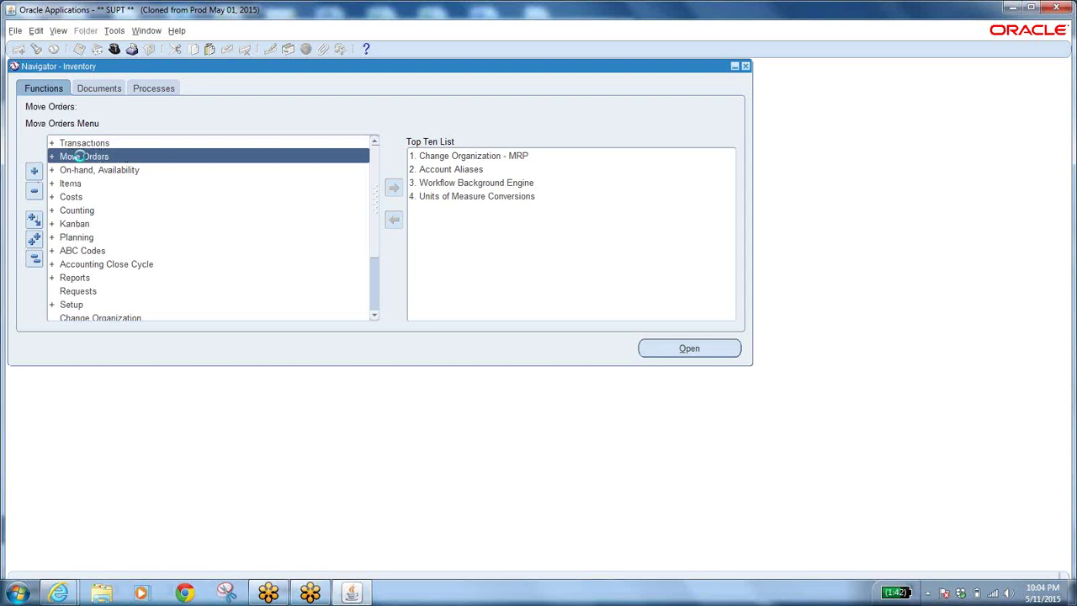
Re-expand Transactions and expand Planning to reveal Min-Max Planning.
{"action": "left_click", "coordinate": [71, 144]}
{"action": "double_click", "coordinate": [70, 143]}
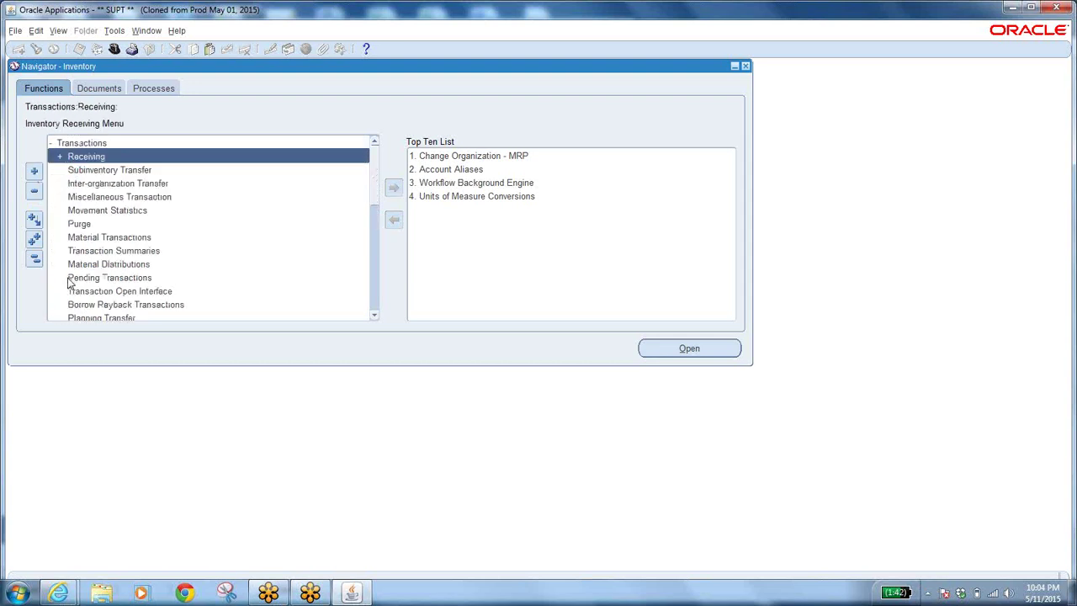
{"action": "double_click", "coordinate": [368, 285]}
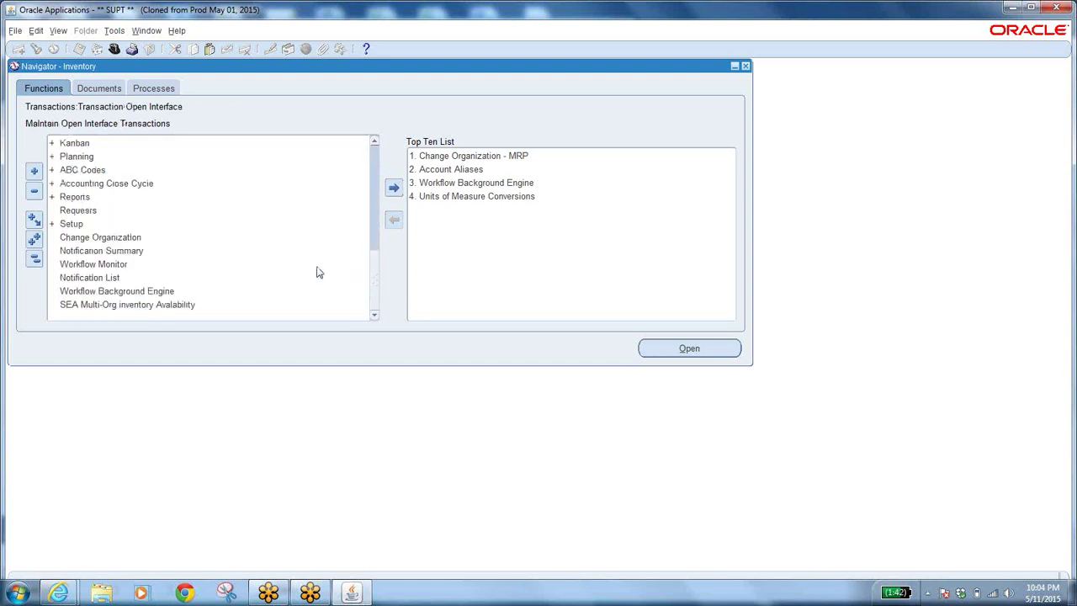
{"action": "left_click", "coordinate": [74, 157]}
{"action": "double_click", "coordinate": [74, 158]}
{"action": "left_click", "coordinate": [225, 306]}
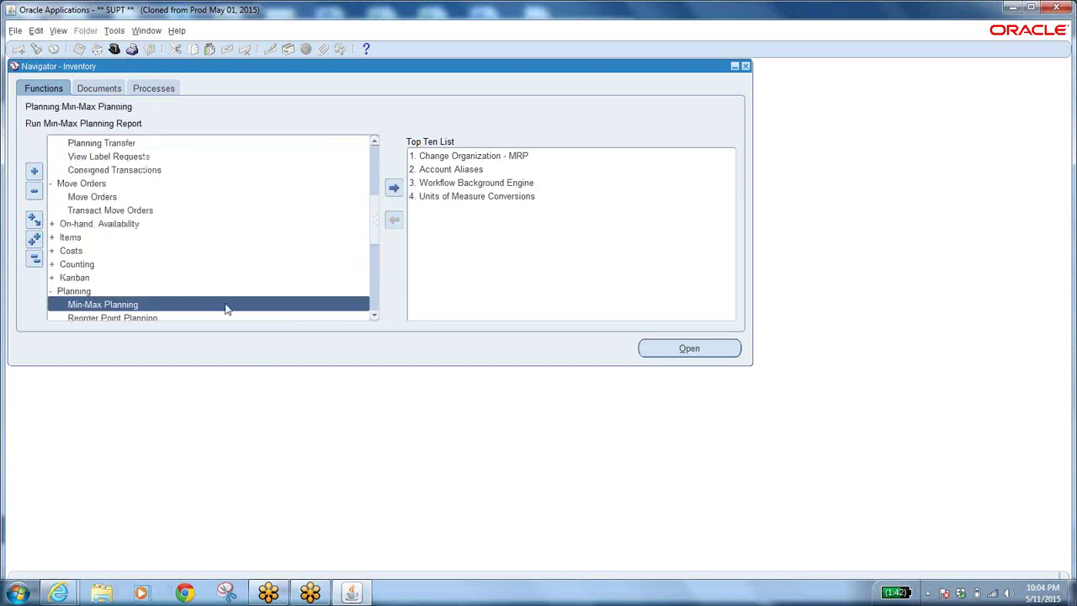
{"action": "left_click_drag", "start_coordinate": [373, 227], "coordinate": [404, 143]}
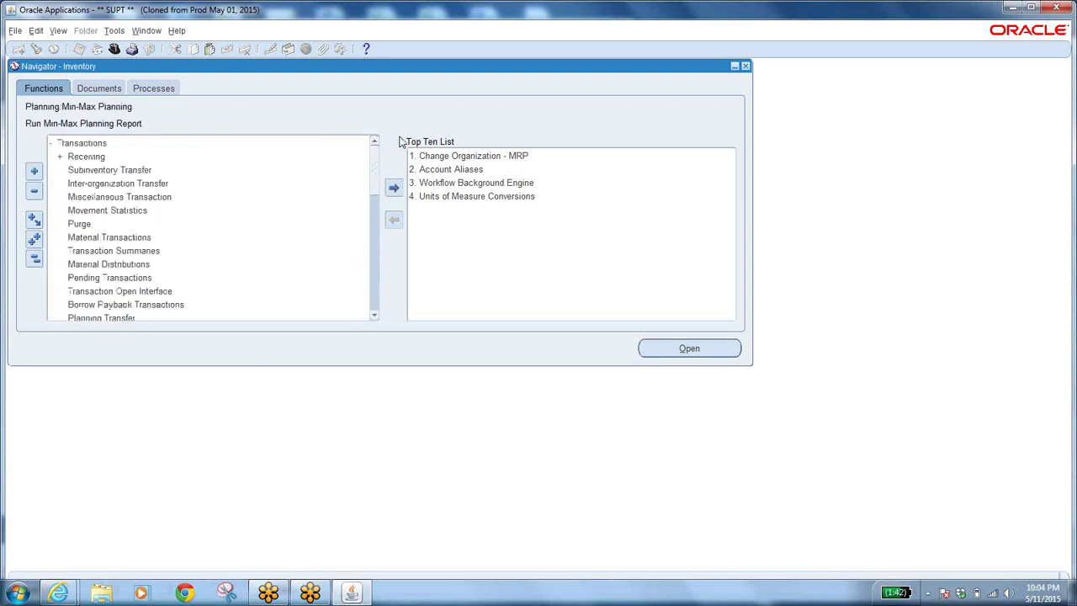
Collapse all, expand all, then collapse the navigator tree back to top-level menus.
{"action": "left_click", "coordinate": [37, 263]}
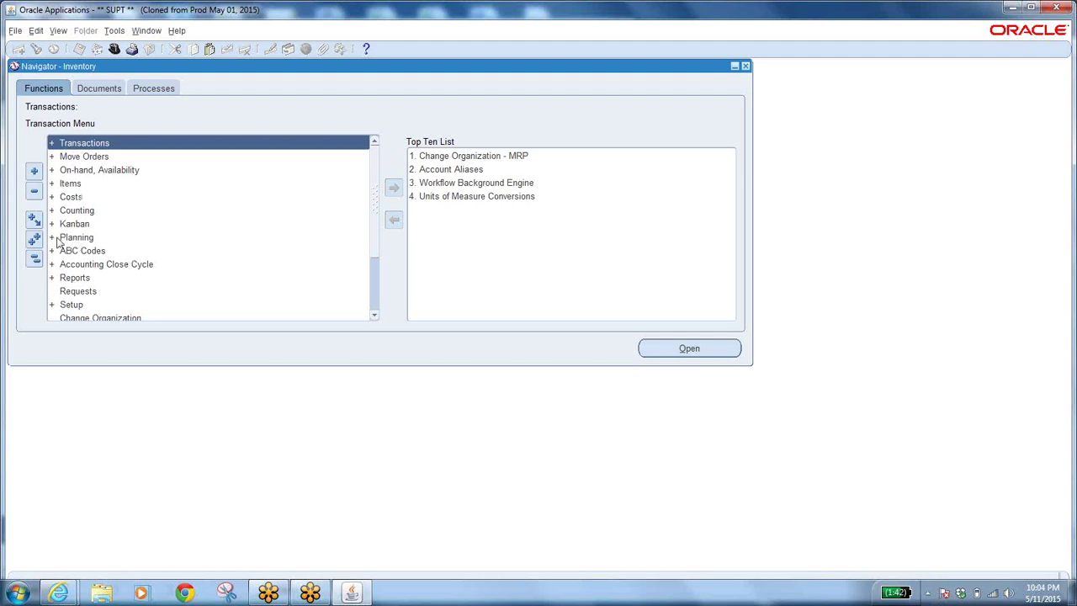
{"action": "left_click", "coordinate": [34, 240]}
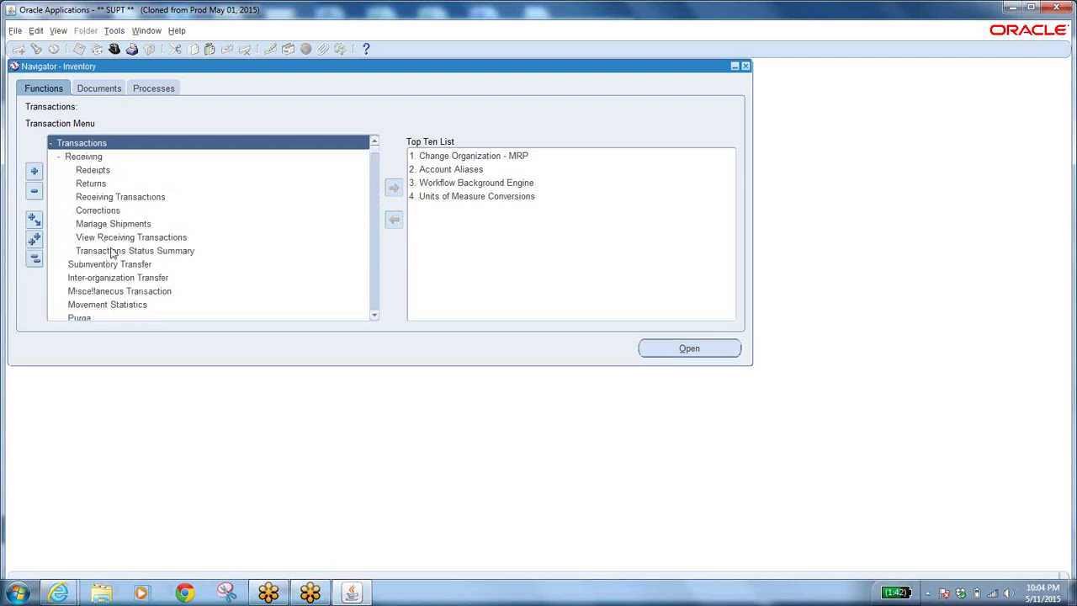
{"action": "left_click", "coordinate": [33, 260]}
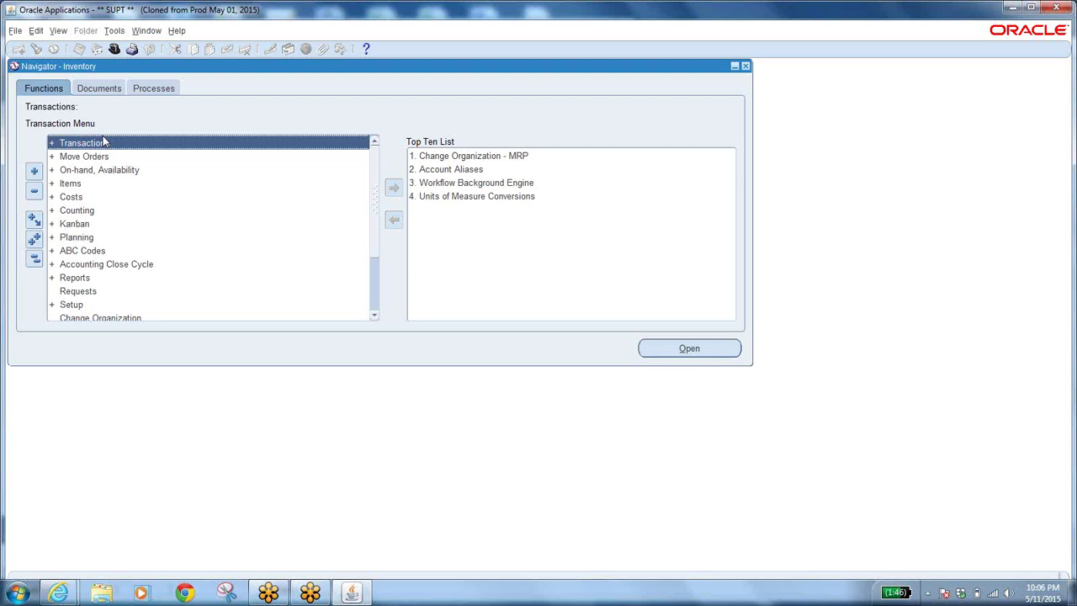
Expand the Items branch and look at Master Items and Organization Items.
{"action": "left_click", "coordinate": [34, 258]}
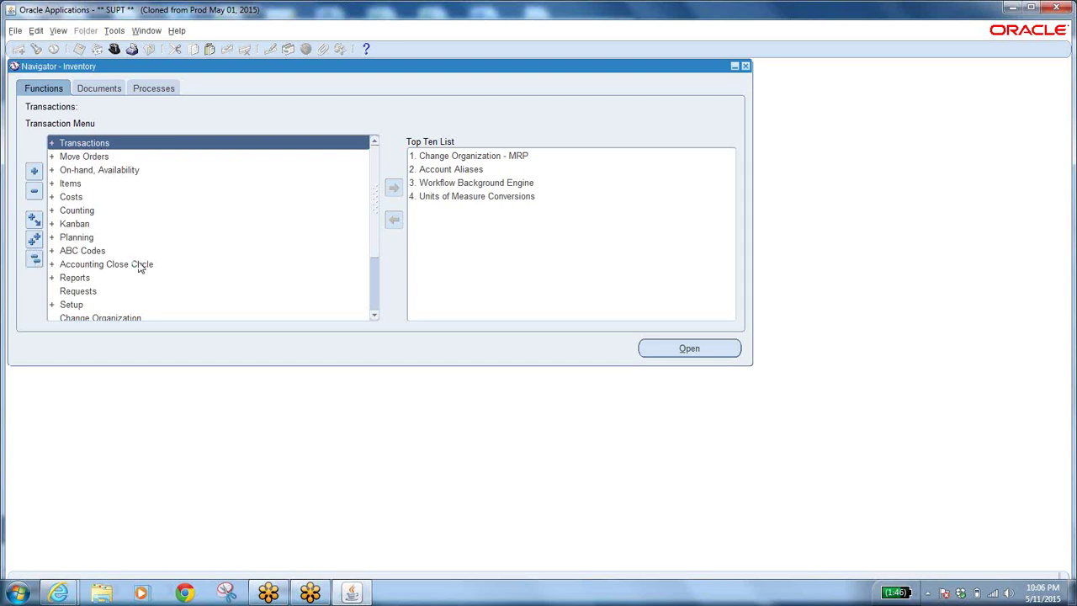
{"action": "double_click", "coordinate": [81, 183]}
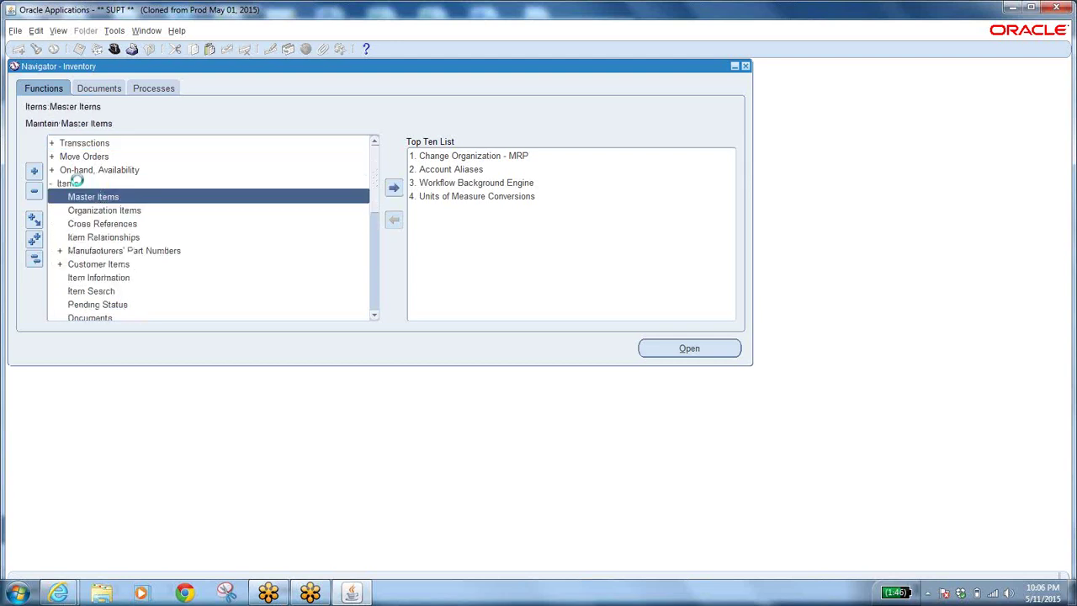
{"action": "left_click", "coordinate": [151, 198]}
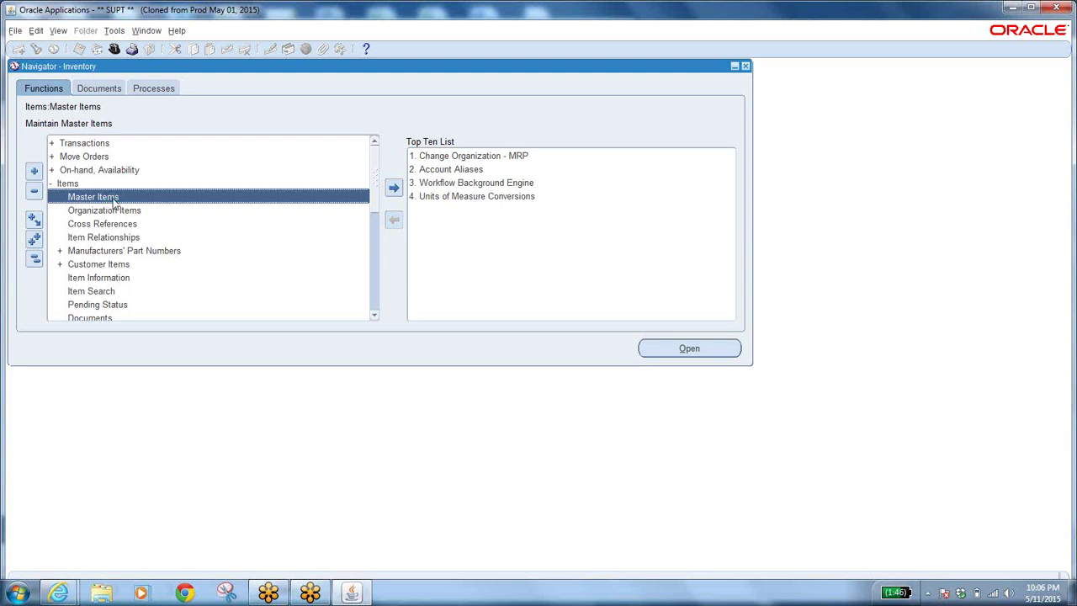
{"action": "left_click", "coordinate": [133, 214]}
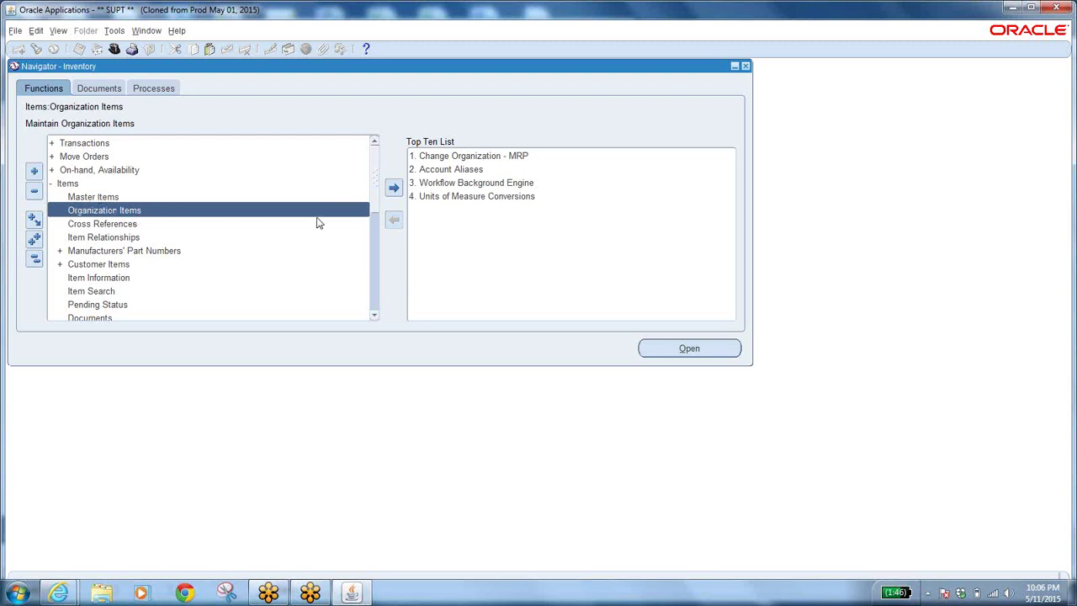
{"action": "left_click", "coordinate": [903, 329]}
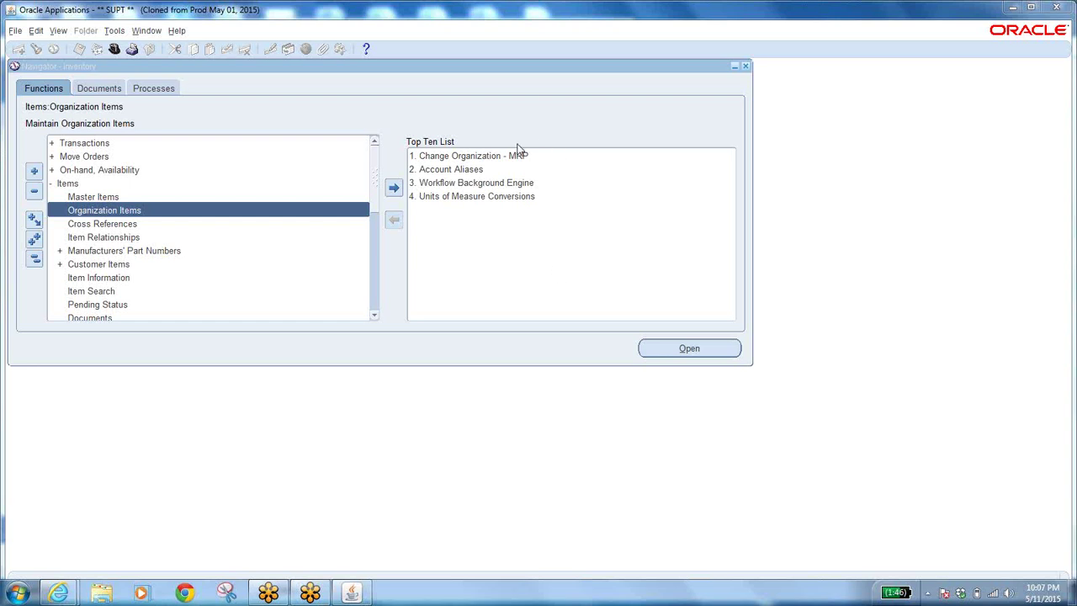
Launch Change Organization from the collapsed tree to show the Organizations list.
{"action": "left_click", "coordinate": [479, 156]}
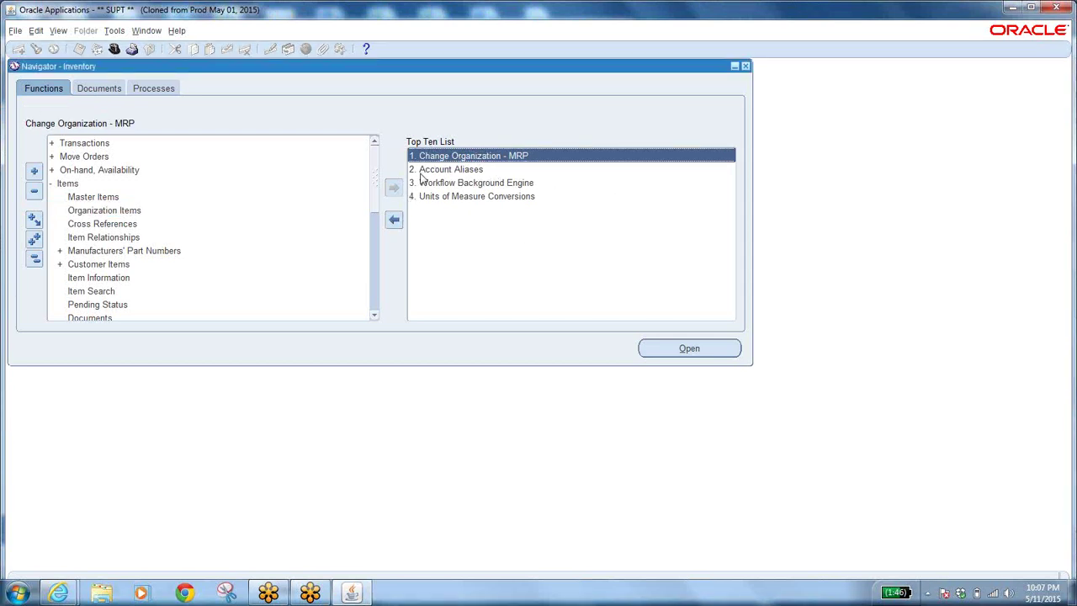
{"action": "left_click", "coordinate": [371, 274]}
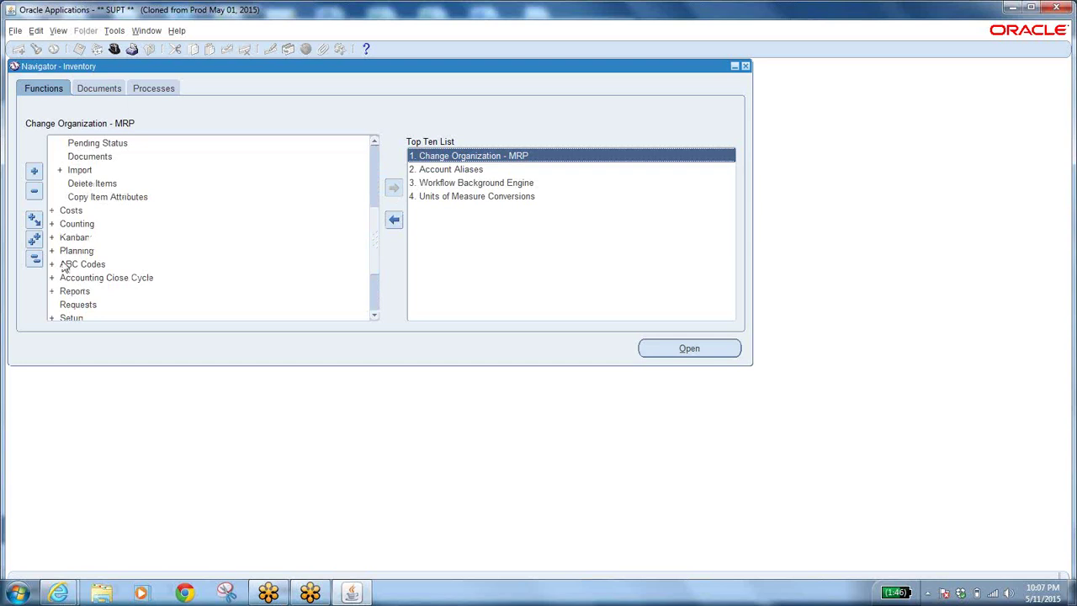
{"action": "left_click", "coordinate": [33, 260]}
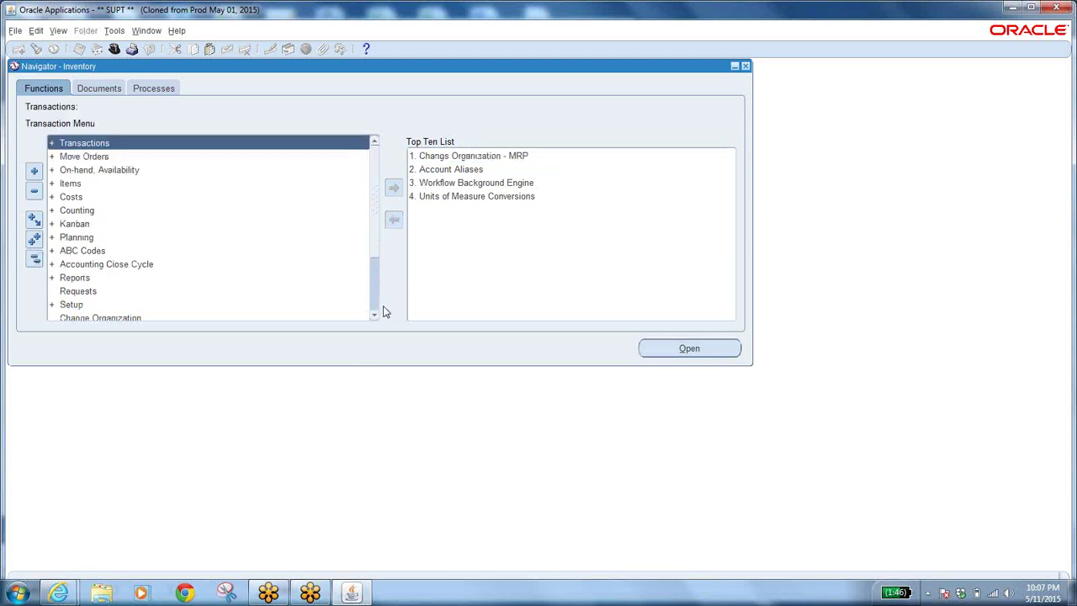
{"action": "left_click", "coordinate": [374, 310]}
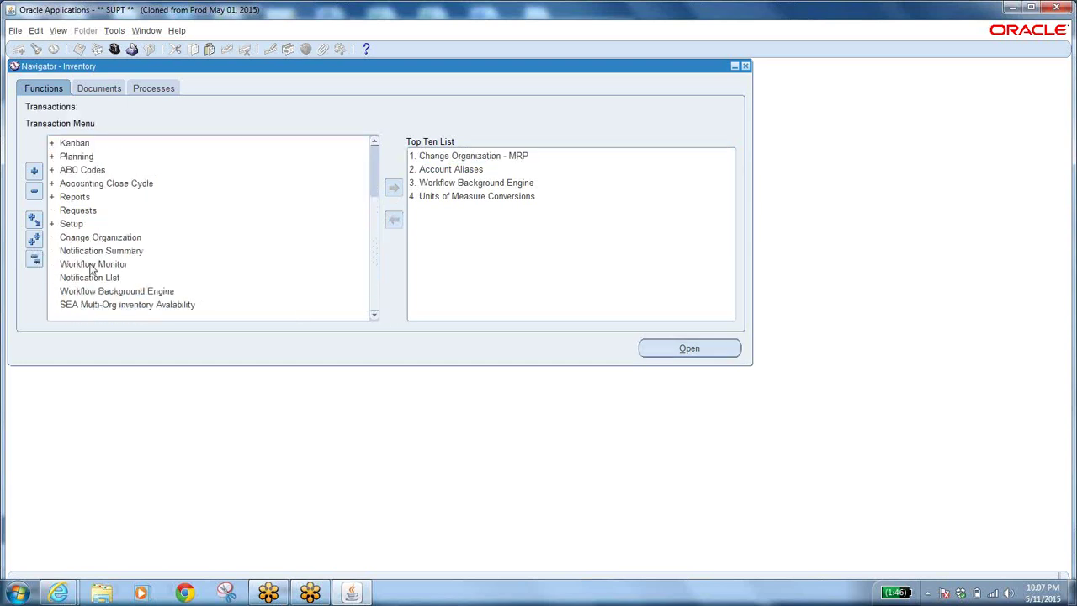
{"action": "left_click", "coordinate": [125, 240]}
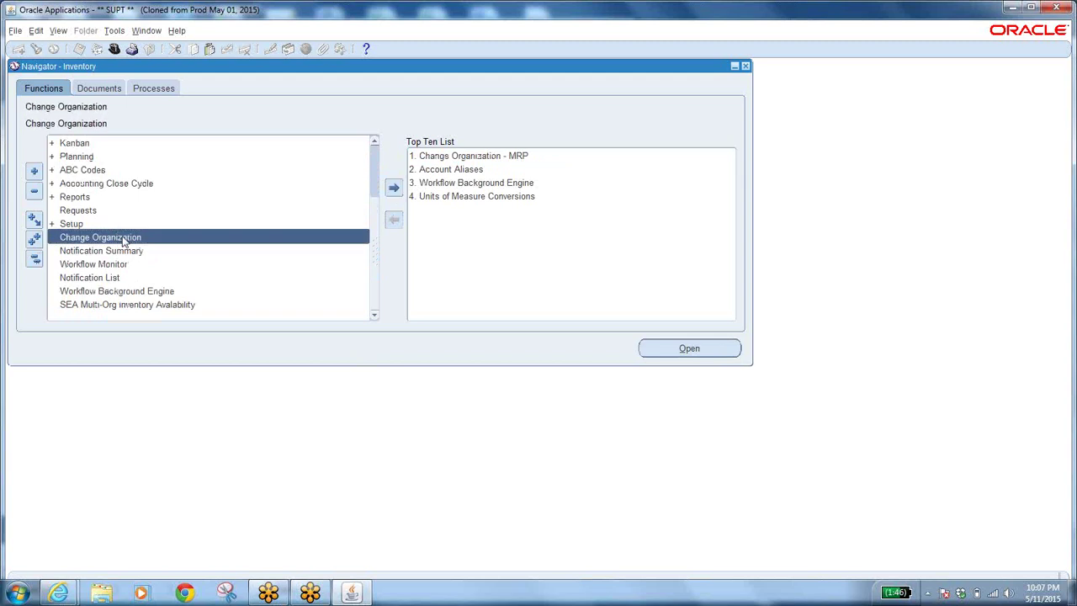
{"action": "double_click", "coordinate": [123, 238]}
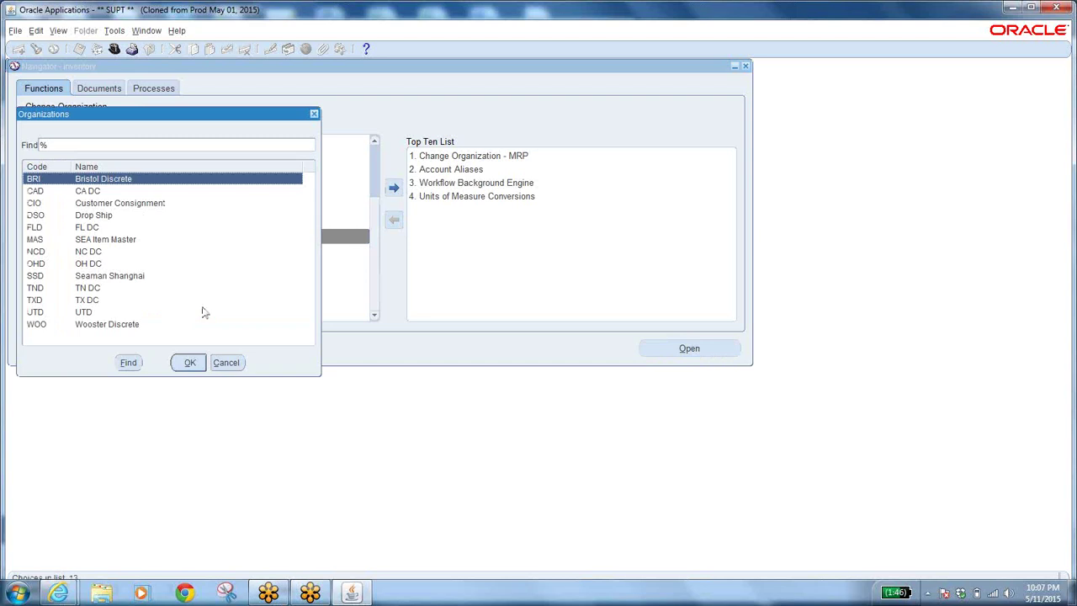
Choose WOO Wooster Discrete in the Organizations list and confirm it.
{"action": "left_click", "coordinate": [110, 327]}
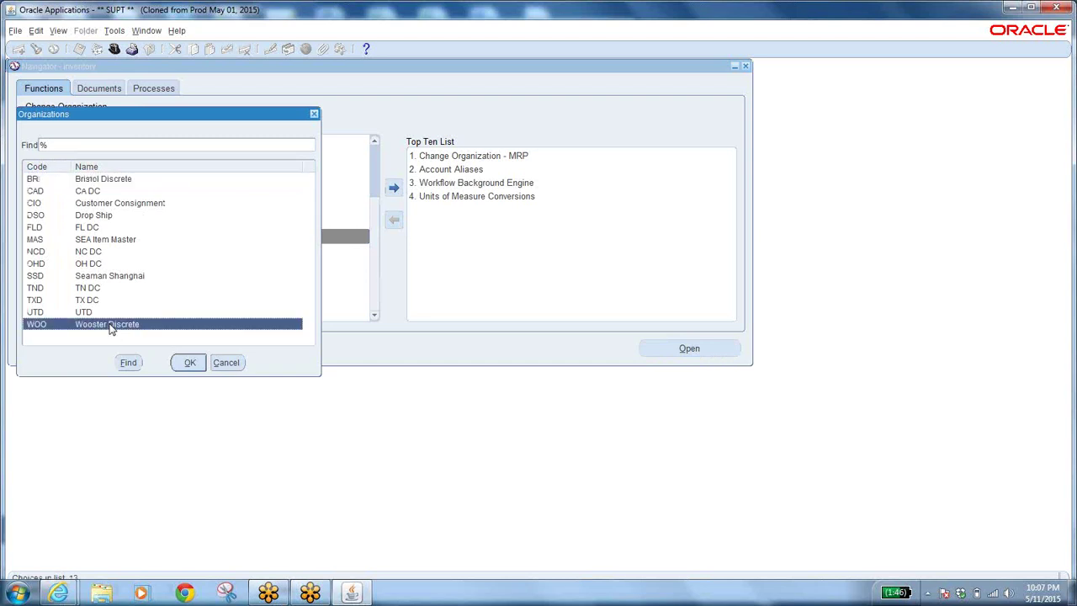
{"action": "left_click", "coordinate": [190, 363]}
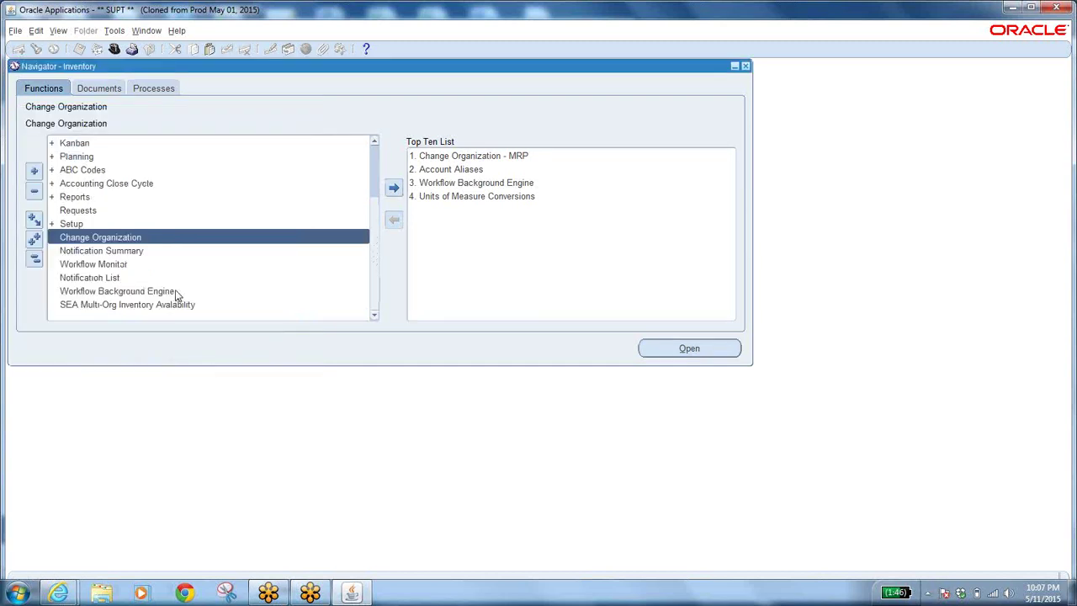
Collapse the tree, expand Items and open Master Items for SEA Item Master.
{"action": "left_click", "coordinate": [32, 260]}
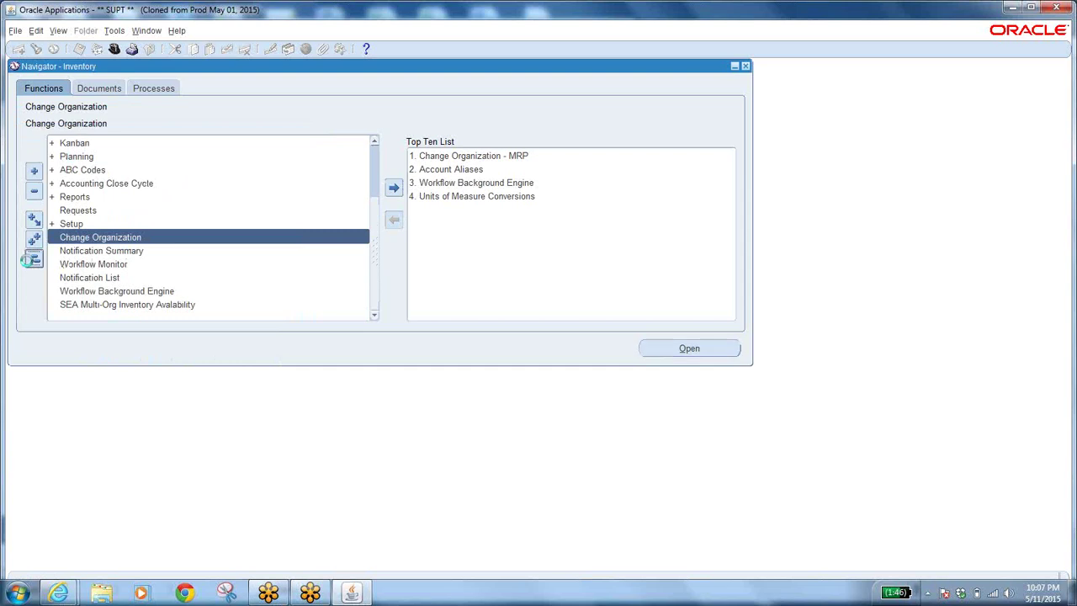
{"action": "left_click", "coordinate": [117, 148]}
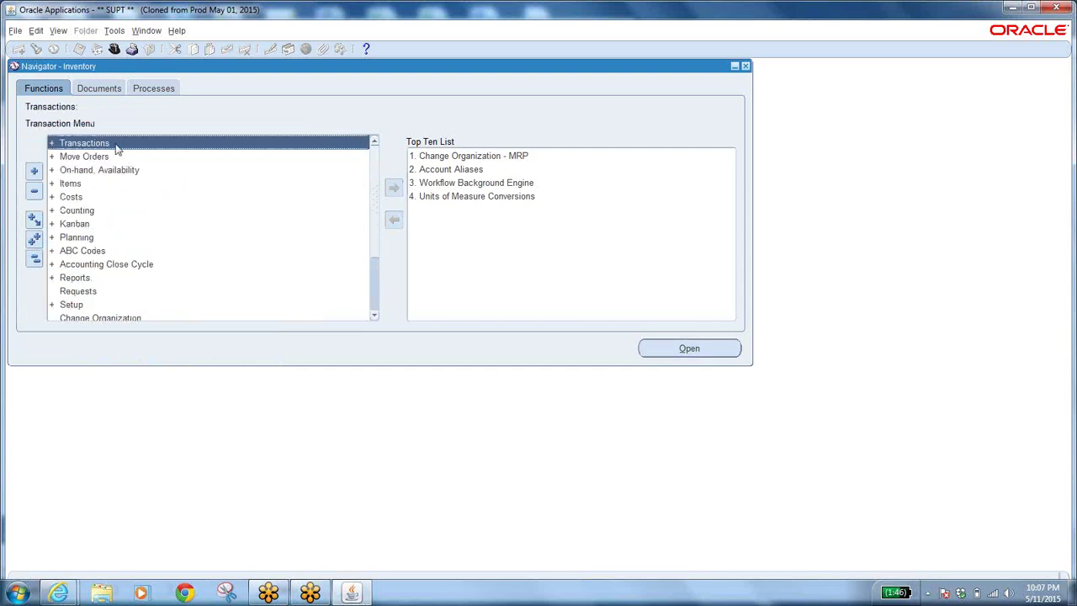
{"action": "double_click", "coordinate": [70, 183]}
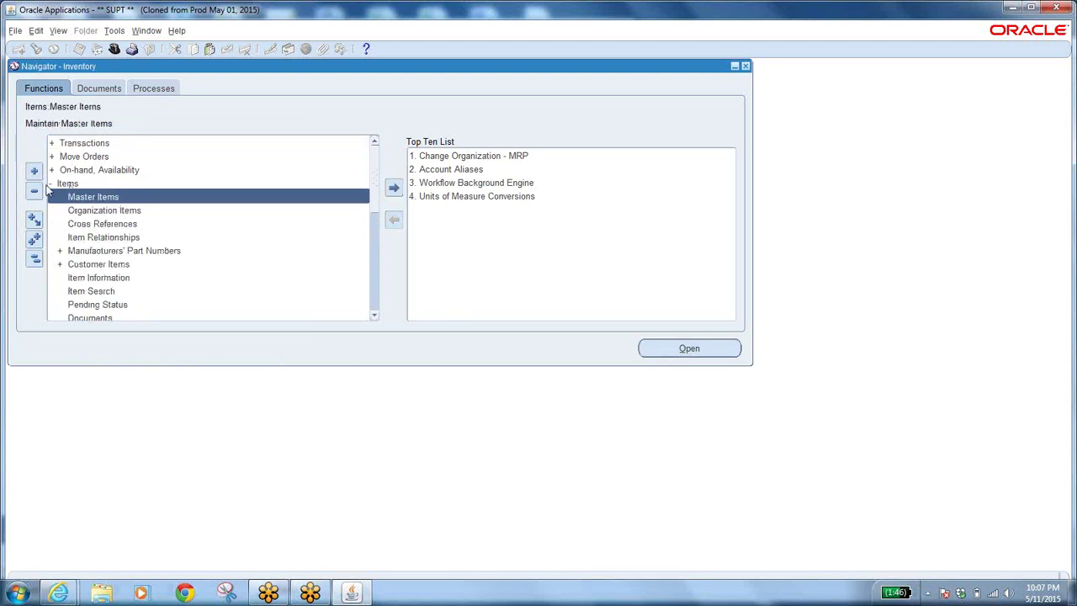
{"action": "left_click", "coordinate": [126, 211]}
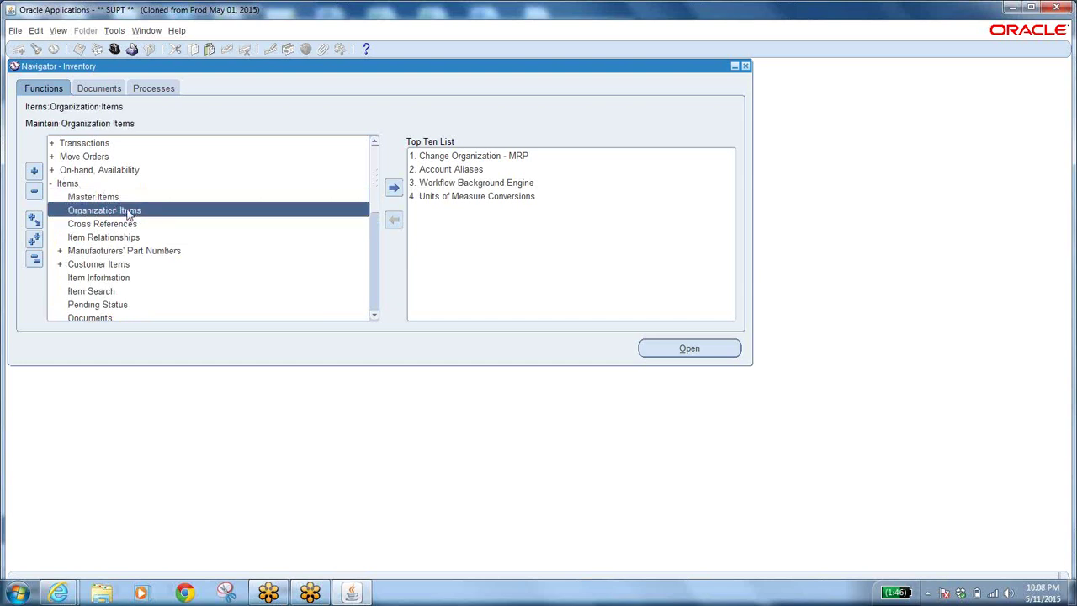
{"action": "left_click", "coordinate": [116, 197]}
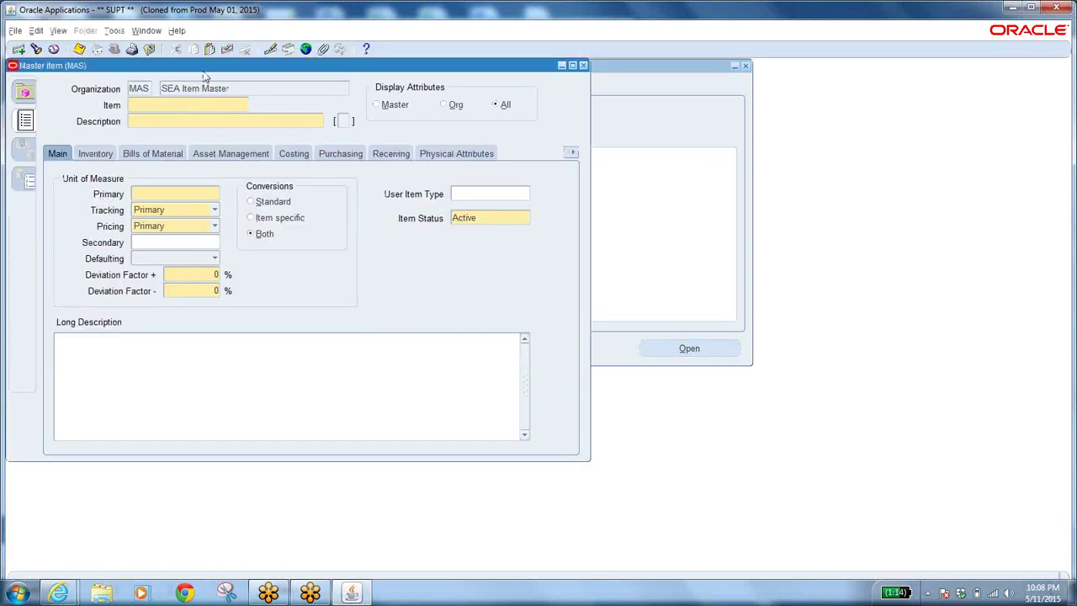
Move the Master Item form aside and place the cursor in the Primary unit of measure field.
{"action": "left_click_drag", "start_coordinate": [216, 68], "coordinate": [401, 126]}
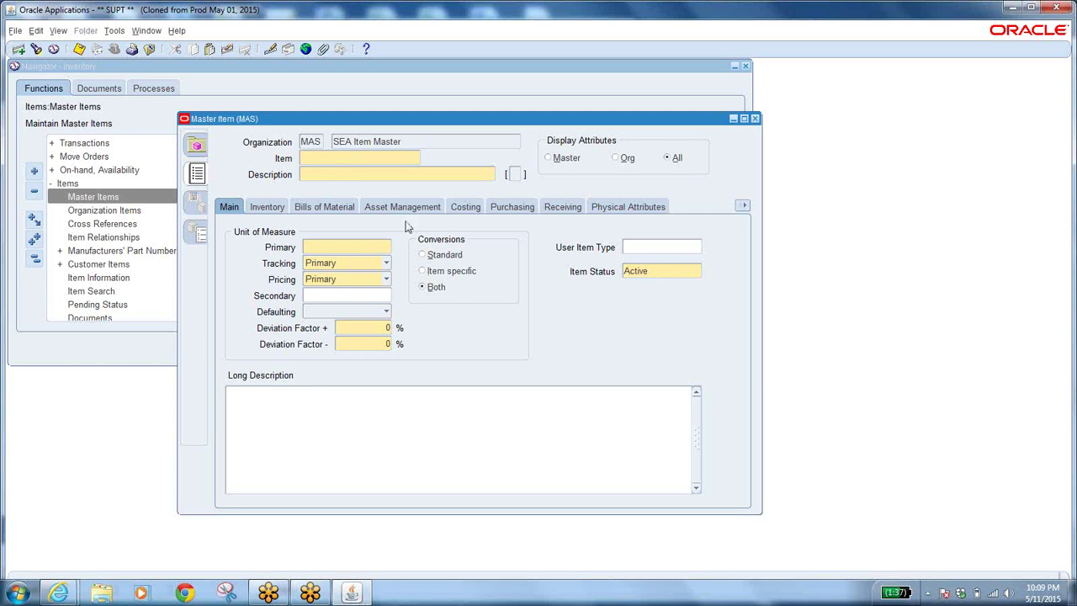
{"action": "left_click", "coordinate": [338, 246]}
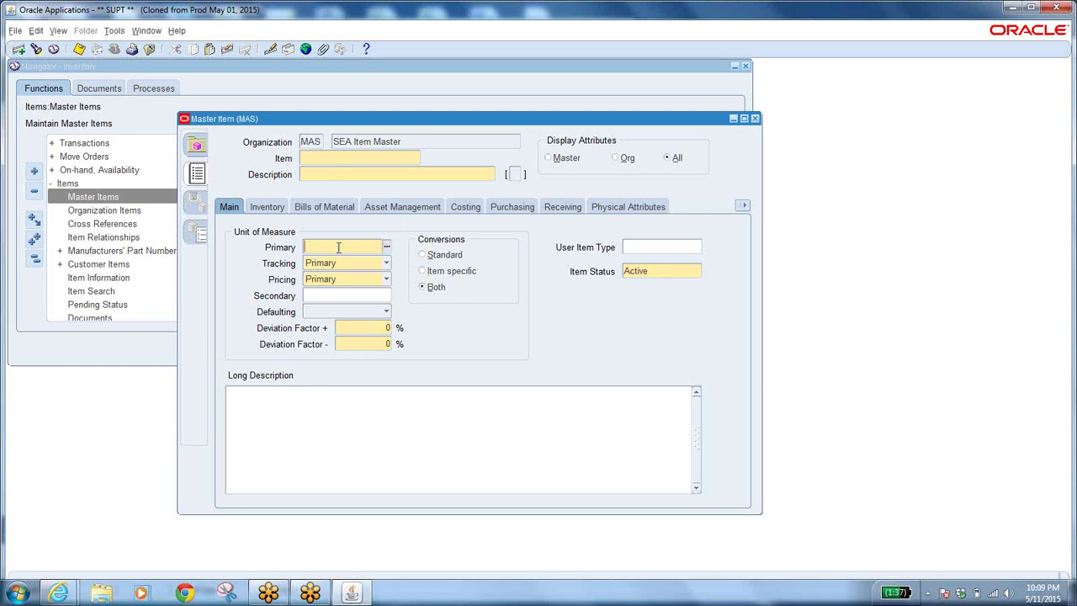
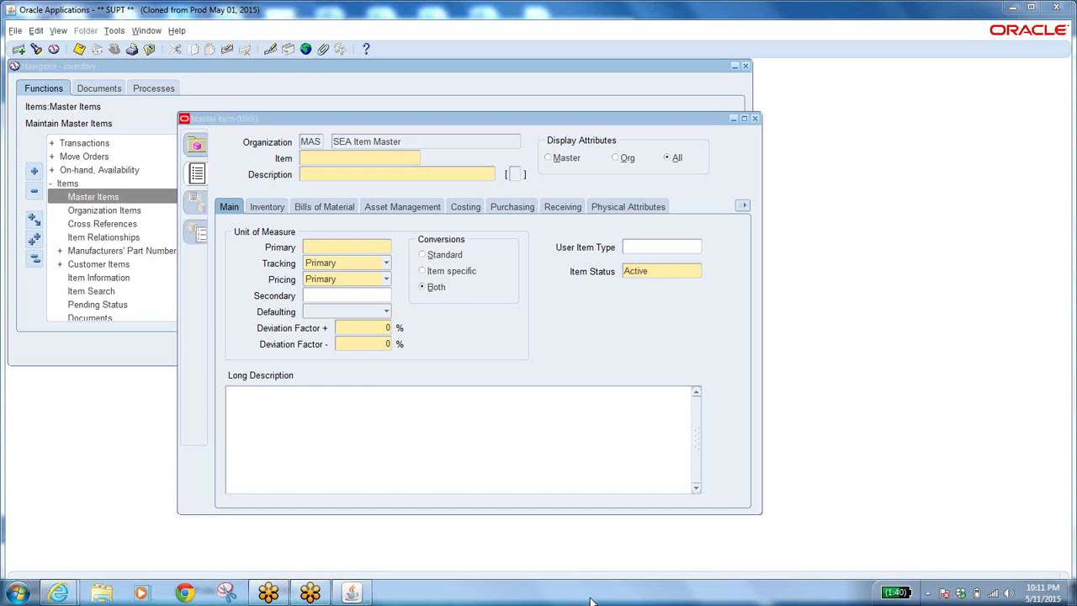
Enter LT500HDW7HD in the Item field, correcting the initial typo.
{"action": "left_click", "coordinate": [373, 157]}
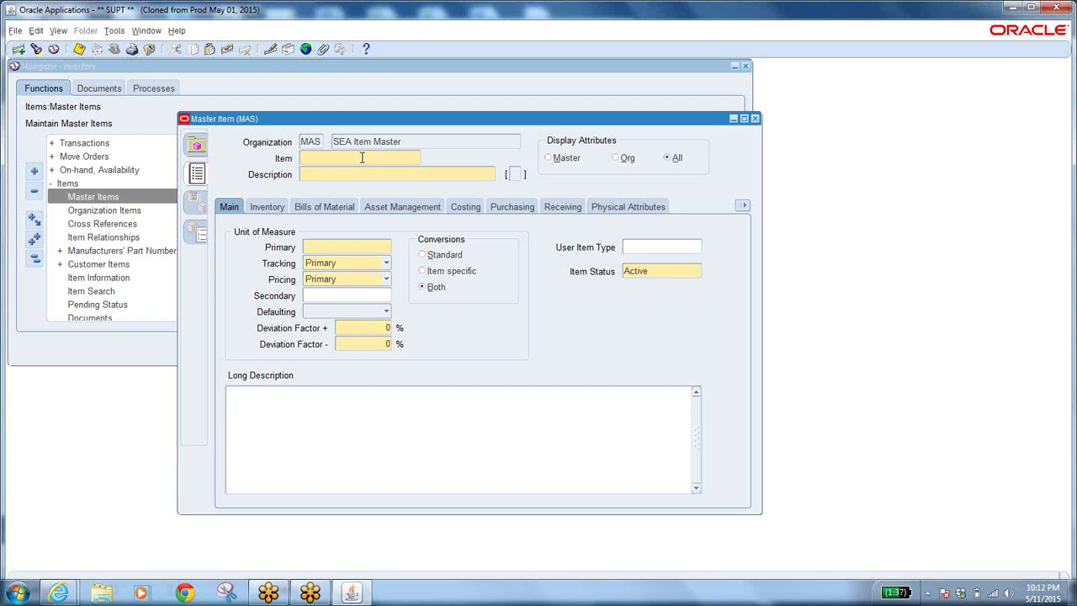
{"action": "type", "text": "LT500-DW7HD"}
Paste the item number LT500HDW7HD into a new Notepad document as a backup copy.
{"action": "left_click", "coordinate": [19, 593]}
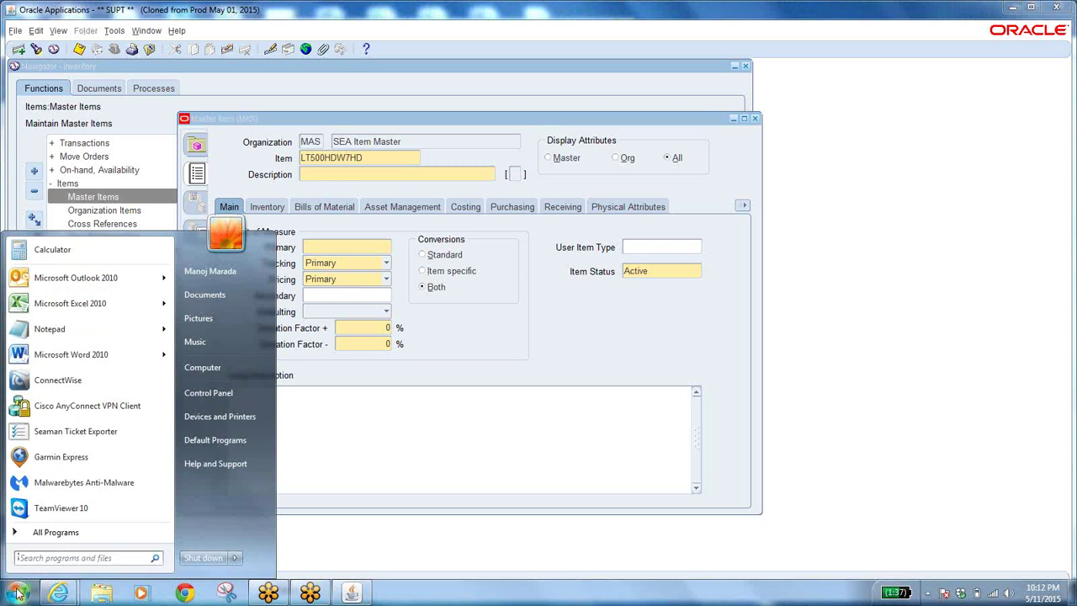
{"action": "left_click", "coordinate": [104, 339]}
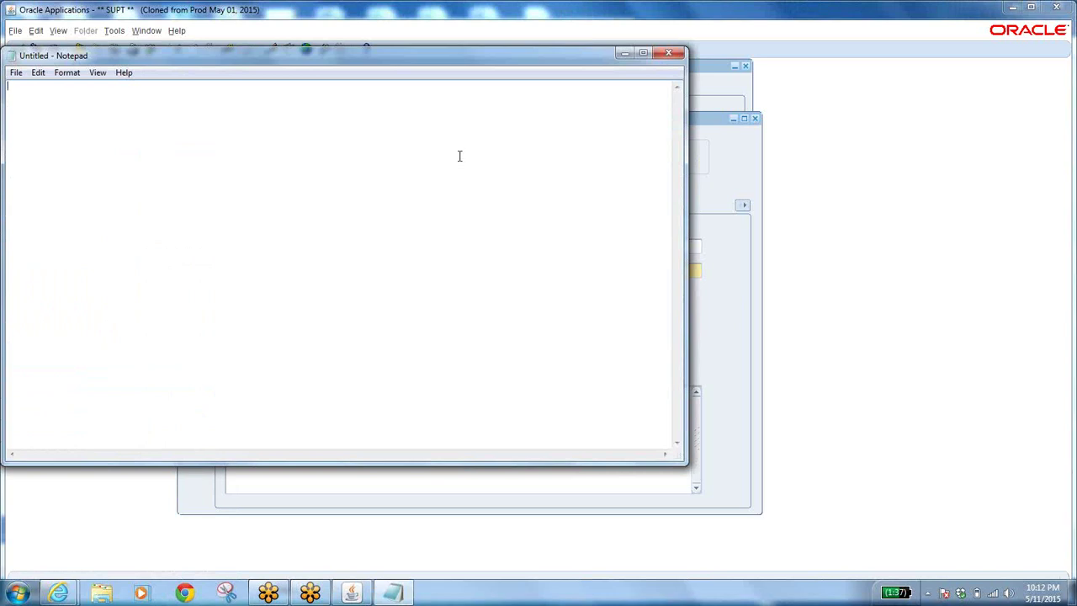
{"action": "left_click", "coordinate": [624, 54]}
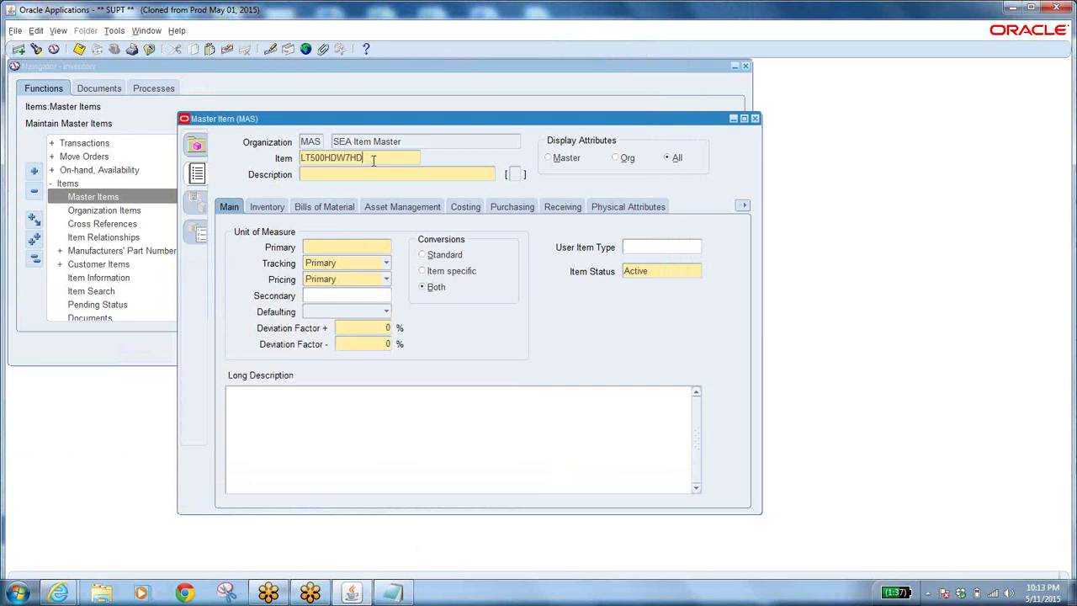
{"action": "left_click_drag", "start_coordinate": [375, 158], "coordinate": [243, 157]}
{"action": "key", "text": "ctrl+c"}
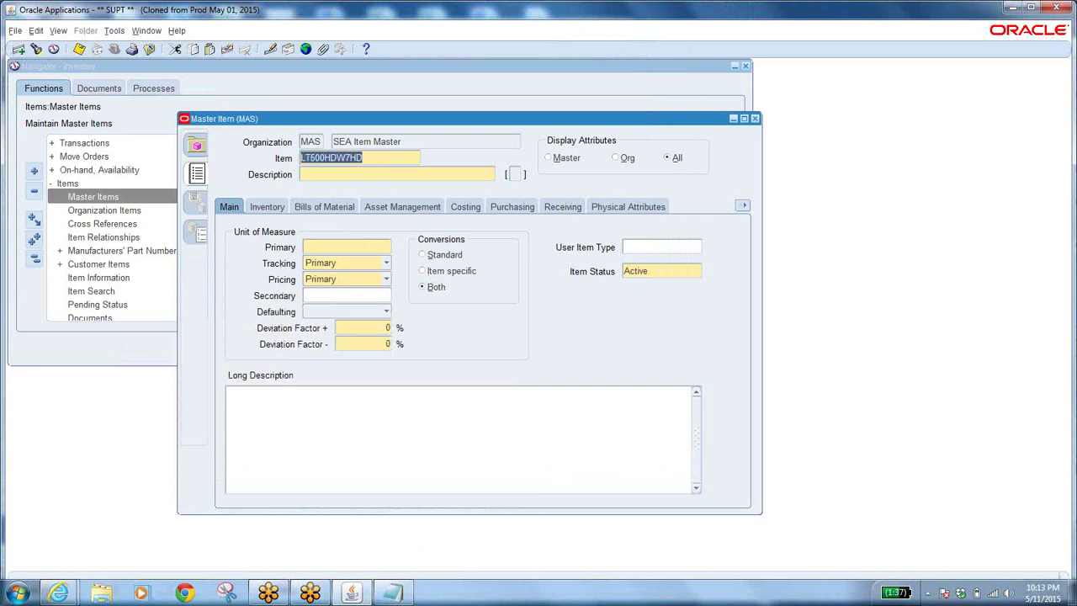
{"action": "left_click", "coordinate": [394, 593]}
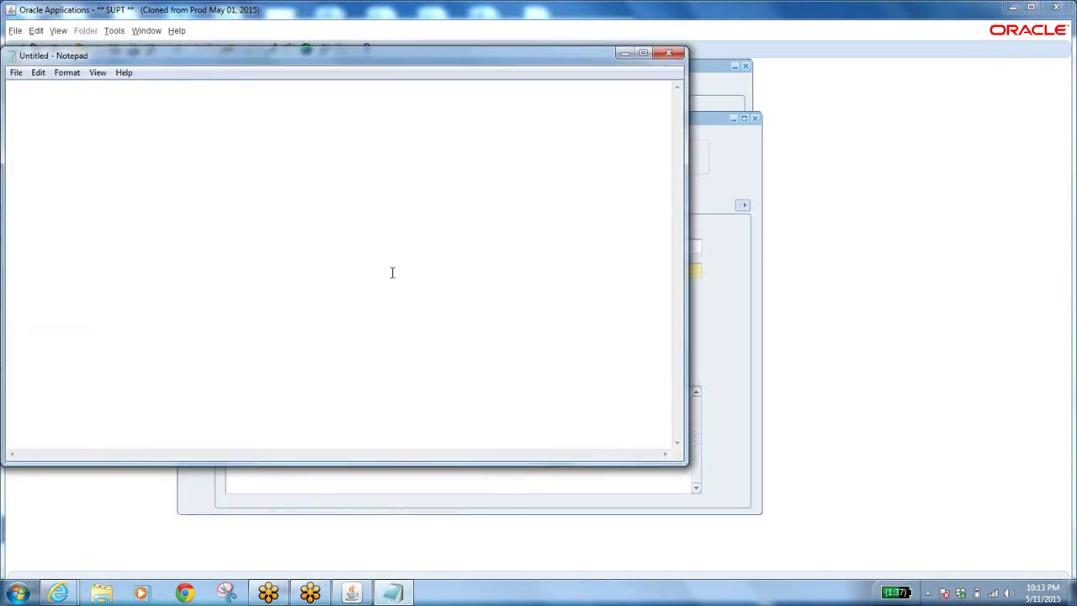
{"action": "key", "text": "Return"}
{"action": "key", "text": "ctrl+v"}
{"action": "key", "text": "alt+Tab"}
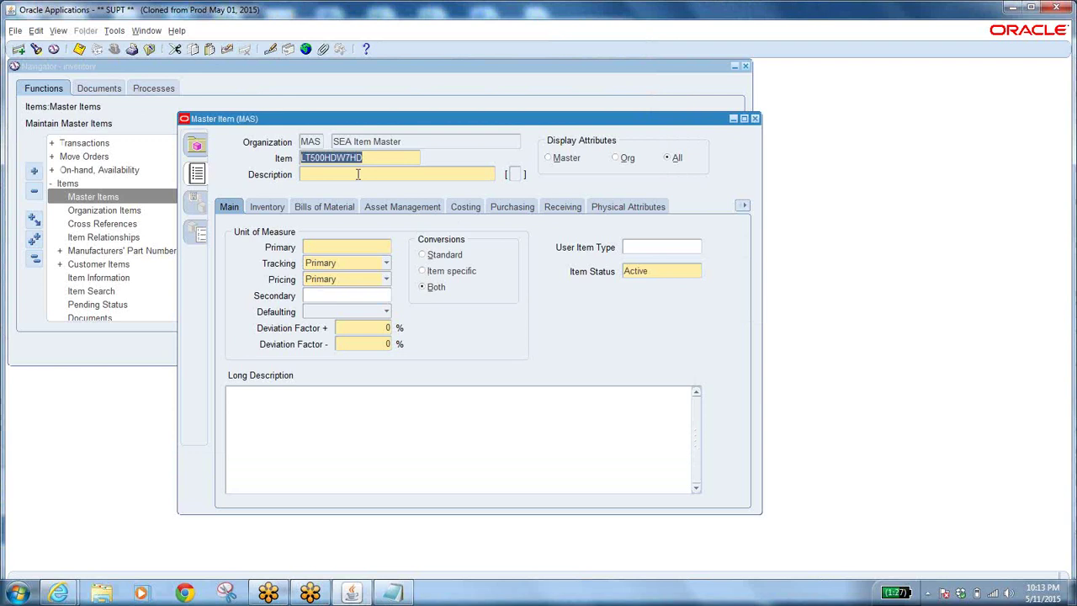
Enter the description 'laptop with 500 GB hard drive having W7 with high definition'.
{"action": "left_click", "coordinate": [356, 174]}
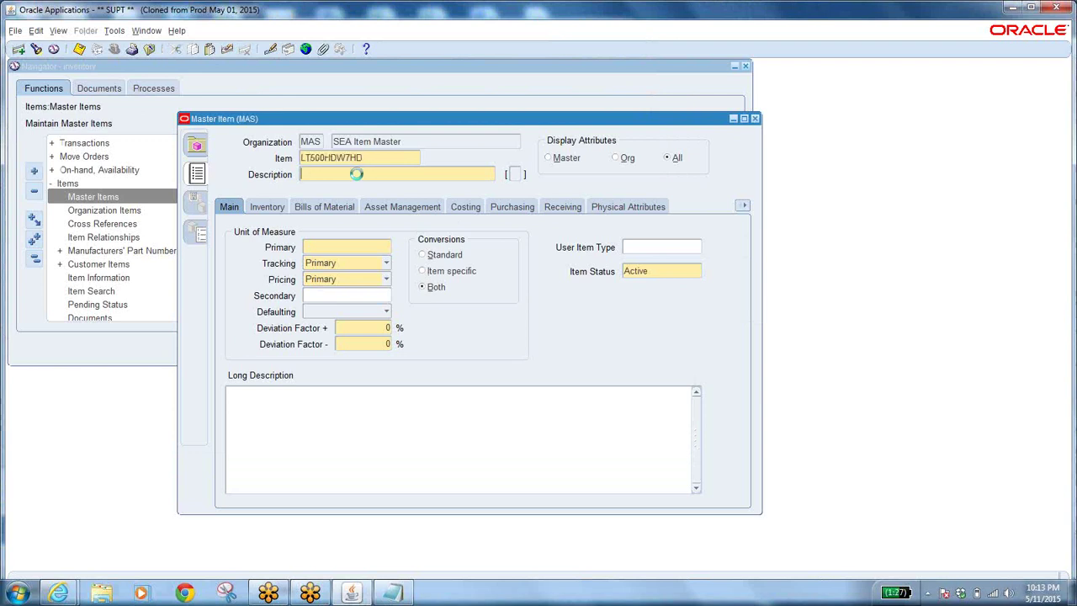
{"action": "type", "text": "laptop with 5"}
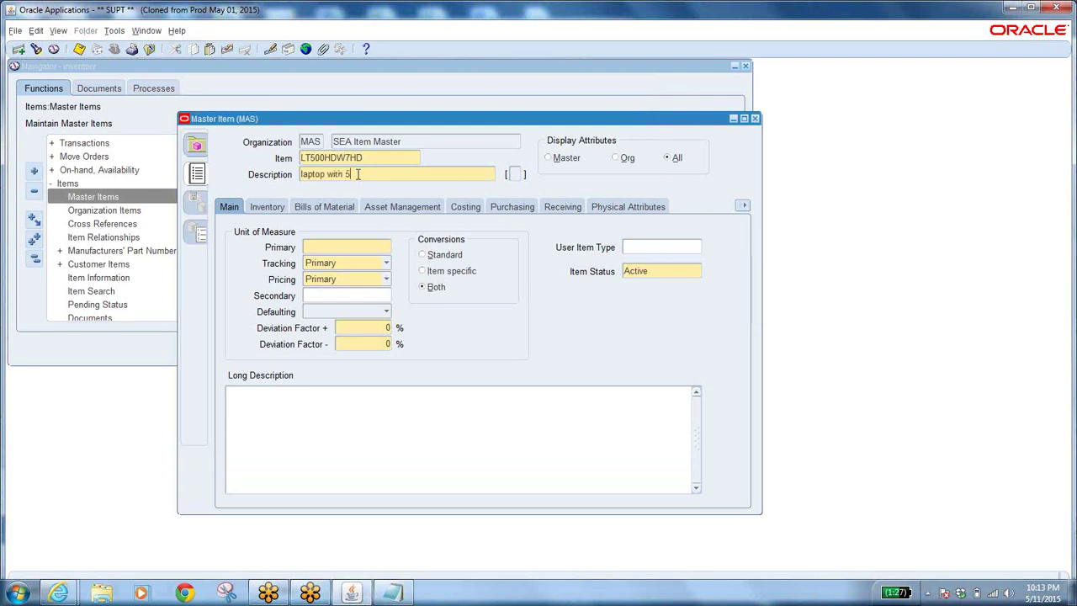
{"action": "type", "text": "00 GB hard drive having "}
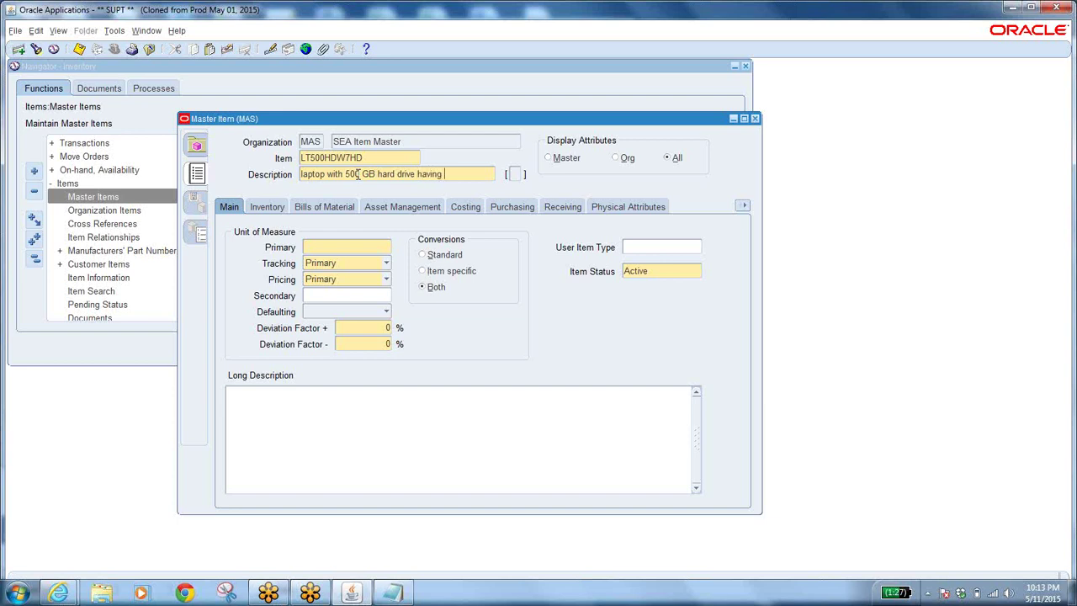
{"action": "type", "text": "W7 with high definition"}
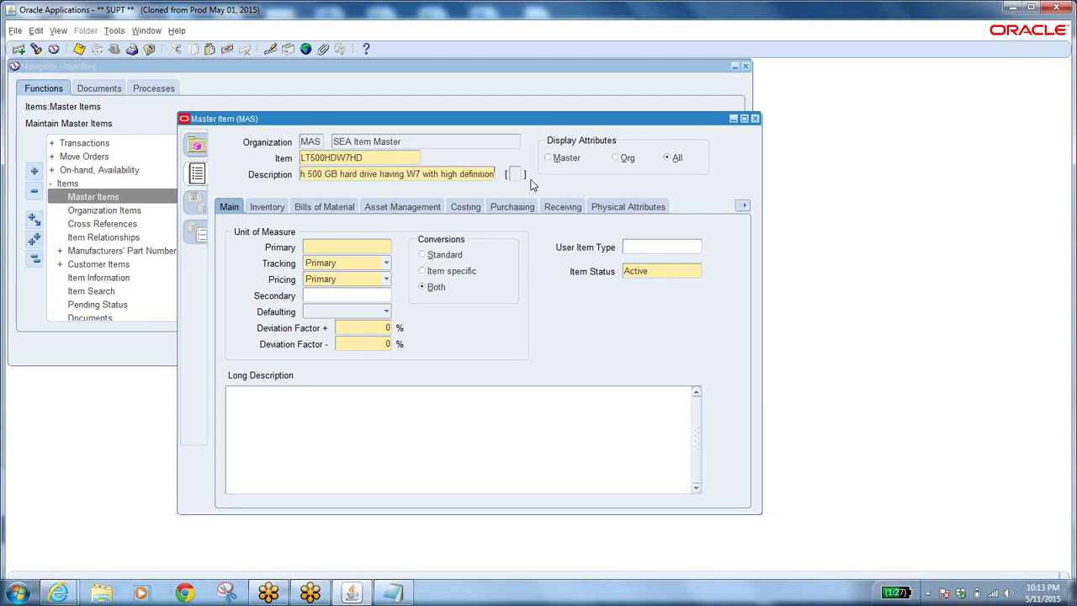
{"action": "left_click", "coordinate": [320, 247]}
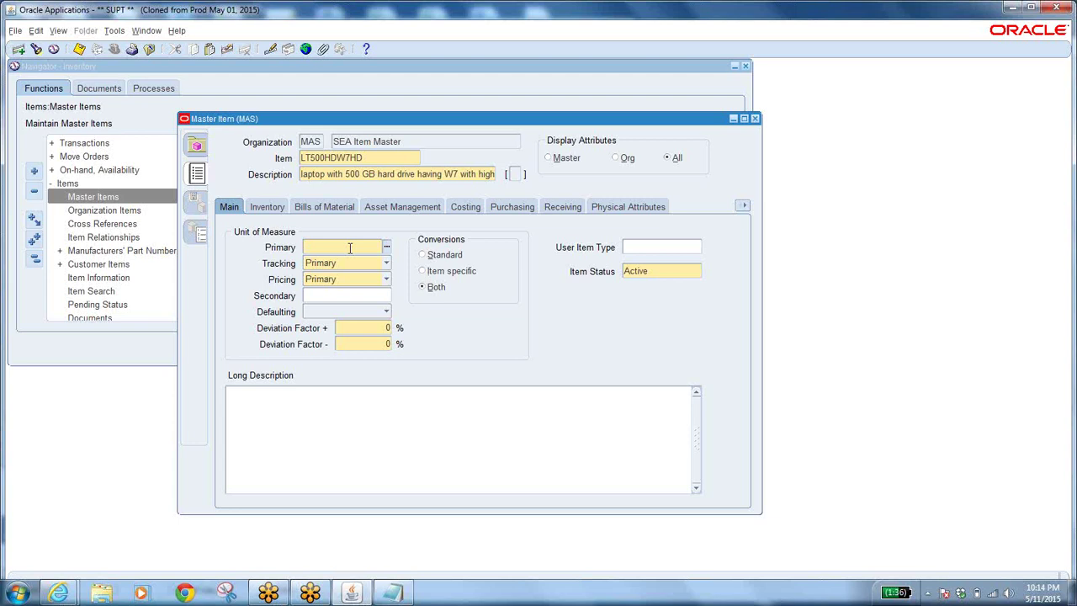
Open the Primary unit of measure list of values, then dismiss it without choosing.
{"action": "left_click", "coordinate": [384, 245]}
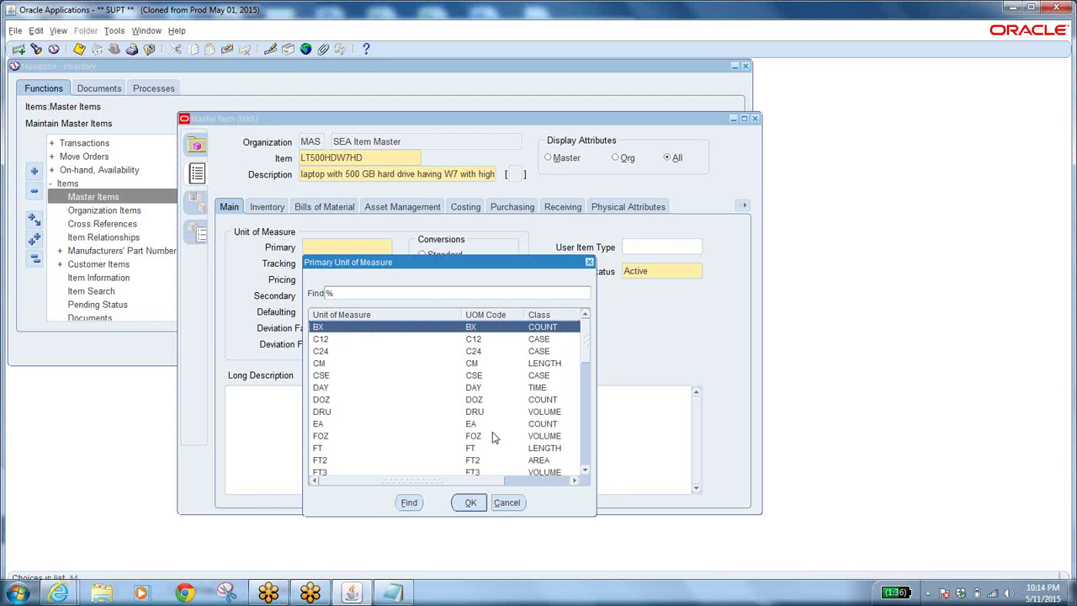
{"action": "left_click", "coordinate": [469, 426]}
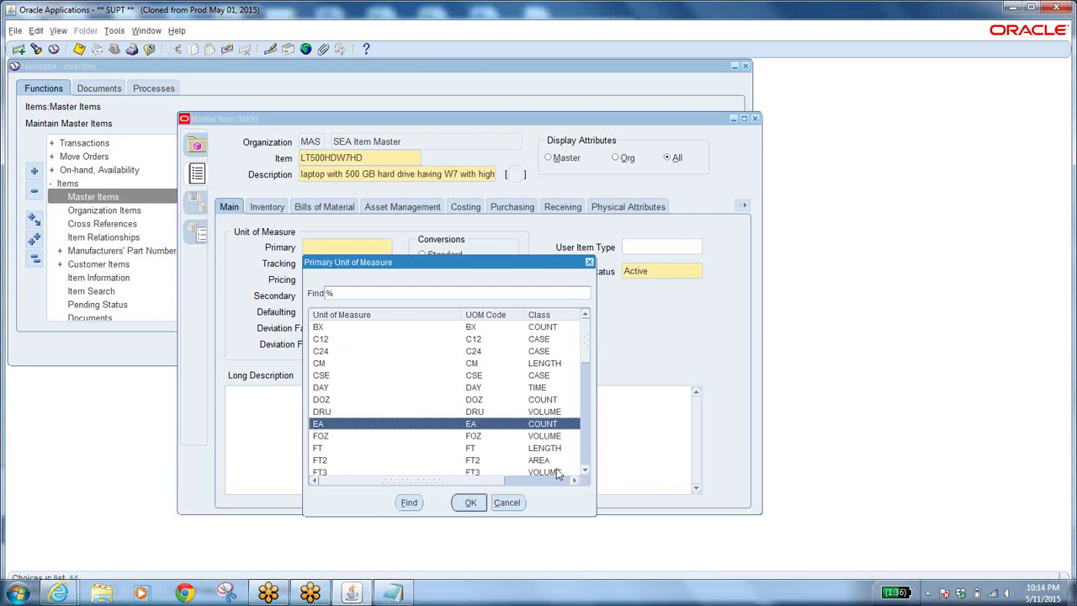
{"action": "left_click_drag", "start_coordinate": [584, 475], "coordinate": [585, 475]}
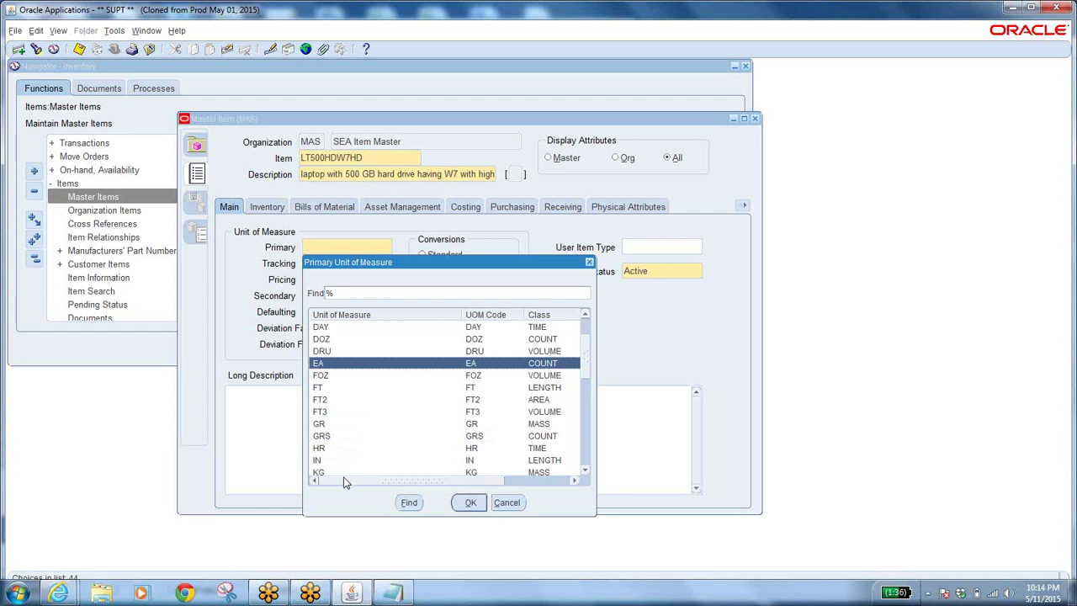
{"action": "left_click", "coordinate": [508, 502]}
{"action": "left_click", "coordinate": [384, 246]}
{"action": "key", "text": "Escape"}
Enter EA as the primary unit of measure and show the Tracking choices.
{"action": "type", "text": "EA"}
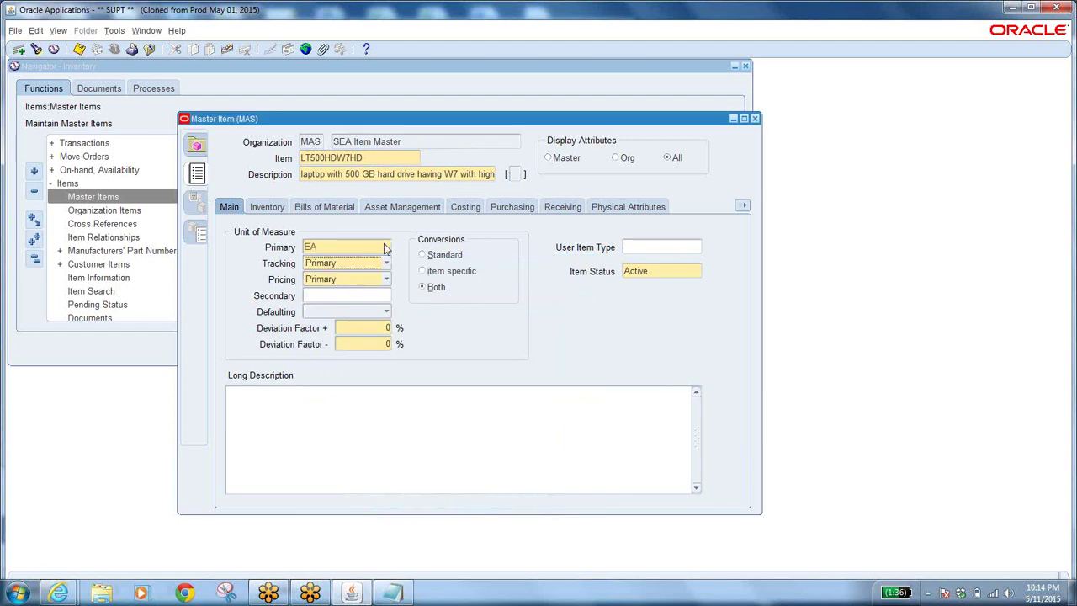
{"action": "left_click", "coordinate": [353, 247]}
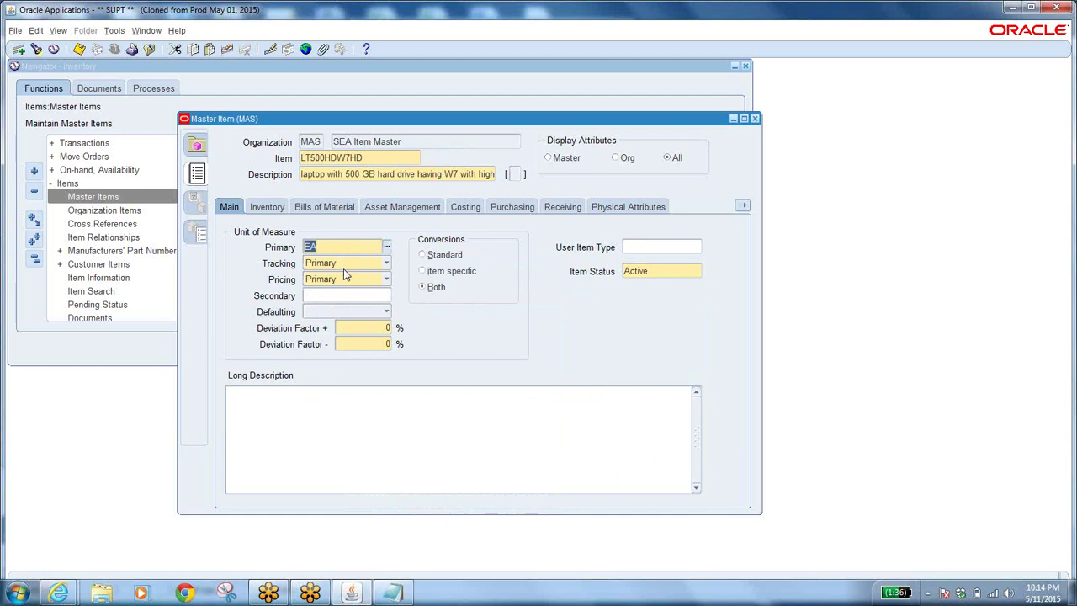
{"action": "left_click", "coordinate": [387, 264]}
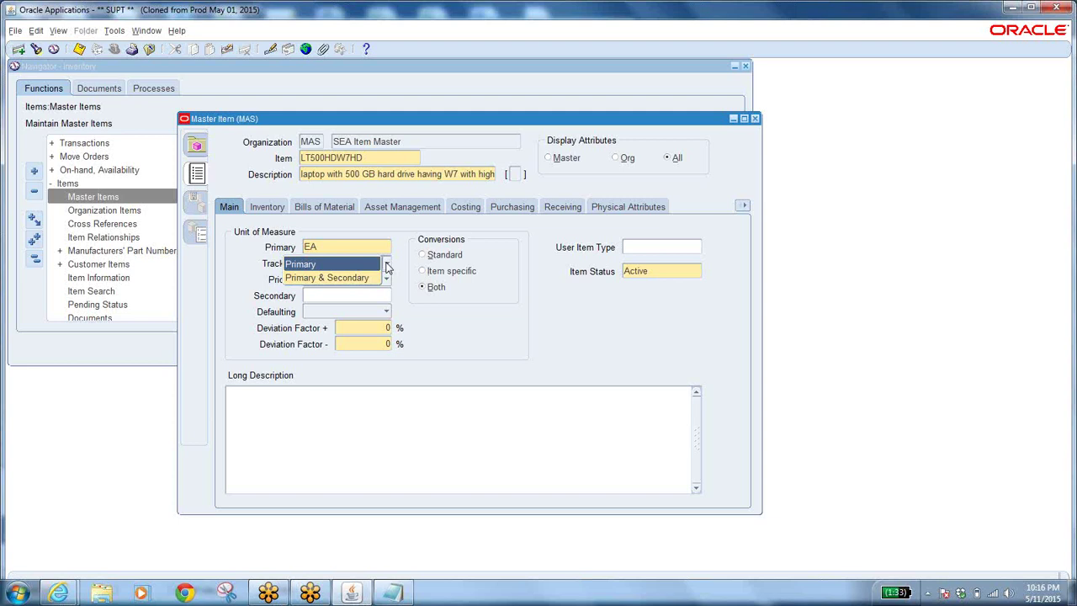
Close the Tracking list, keeping tracking set to Primary.
{"action": "left_click", "coordinate": [899, 334]}
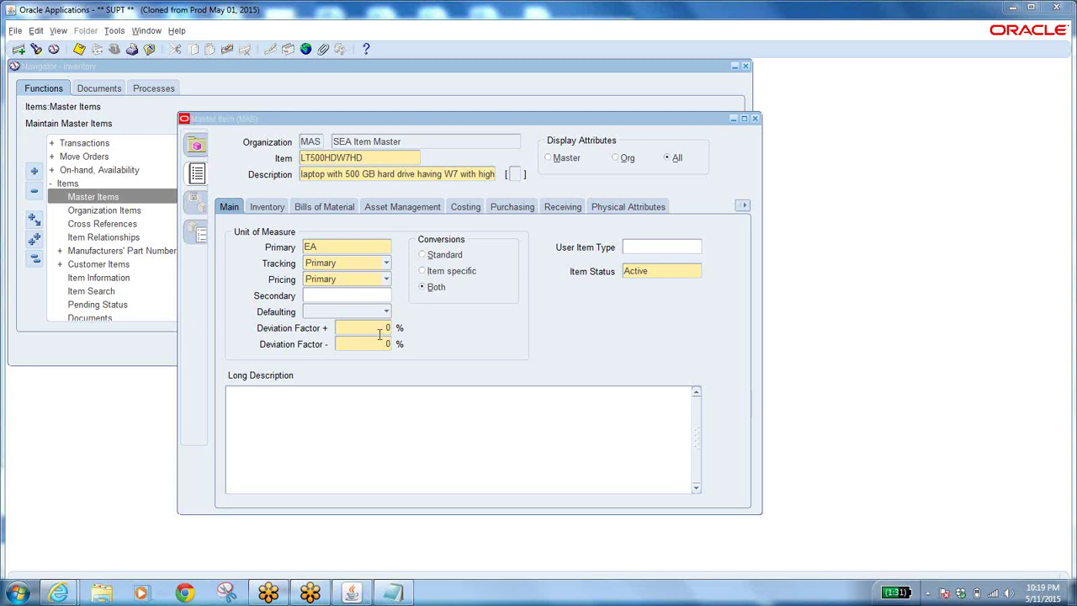
Choose DOZ as the secondary unit of measure, triggering the must-be-null error.
{"action": "left_click", "coordinate": [326, 248]}
{"action": "left_click", "coordinate": [339, 296]}
{"action": "left_click", "coordinate": [388, 296]}
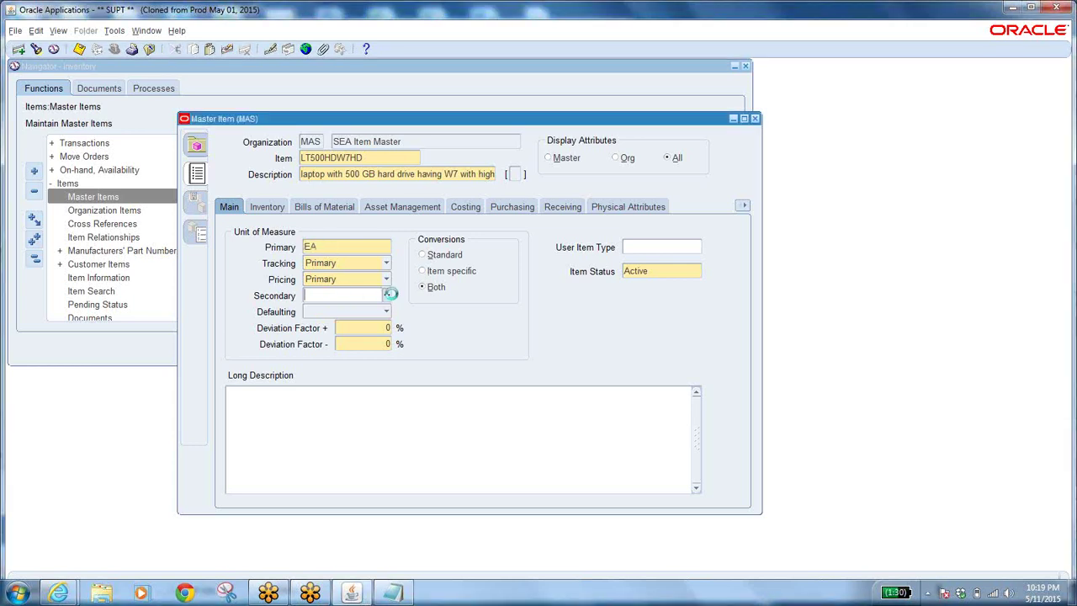
{"action": "type", "text": "d%"}
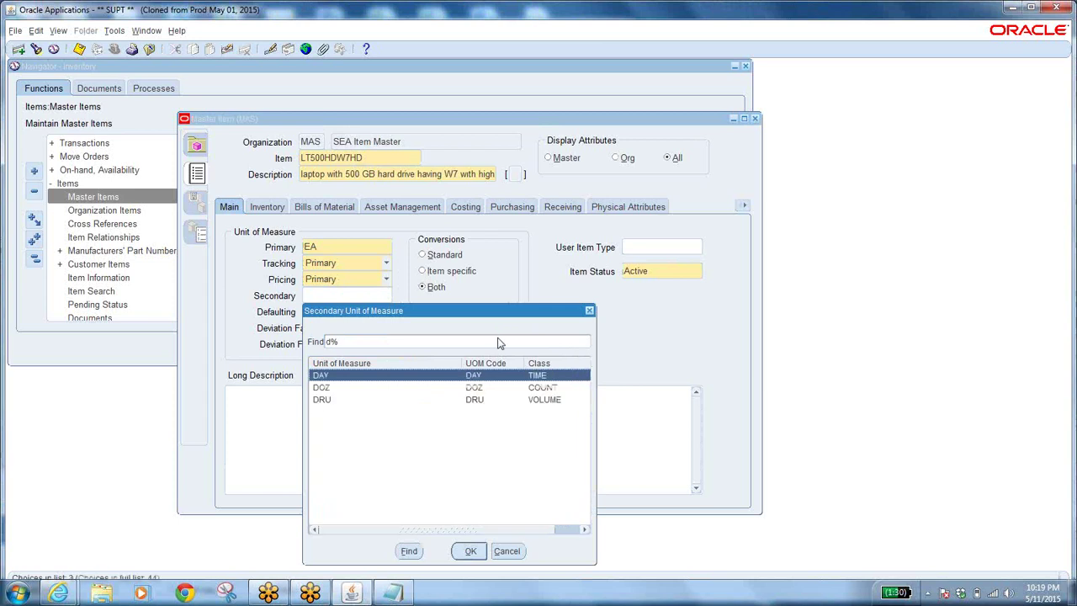
{"action": "left_click", "coordinate": [461, 390]}
{"action": "left_click", "coordinate": [470, 551]}
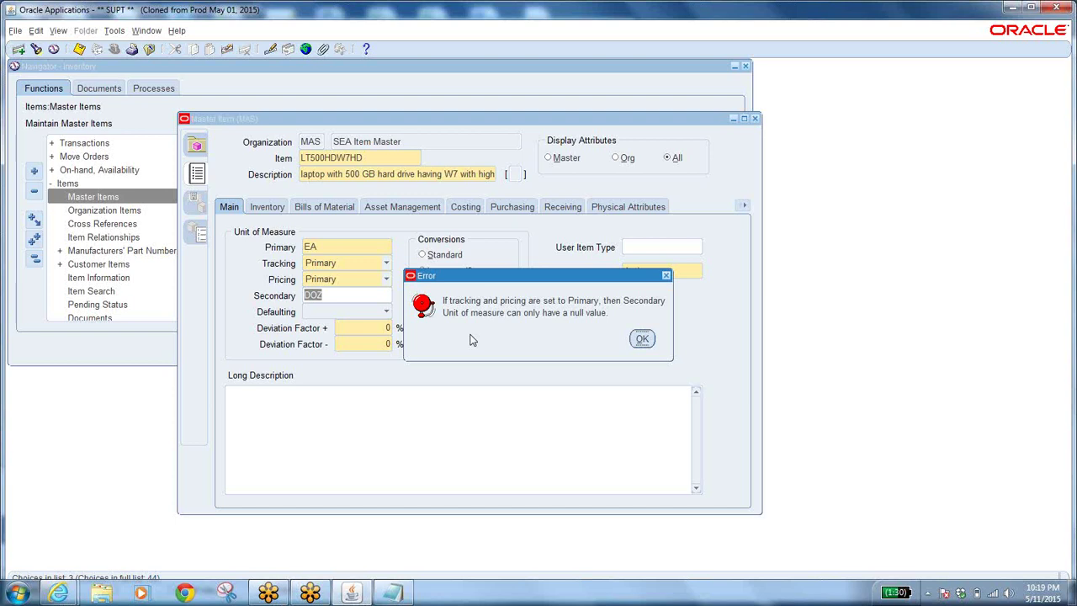
Dismiss the error and switch the item's pricing to Secondary.
{"action": "left_click", "coordinate": [642, 338]}
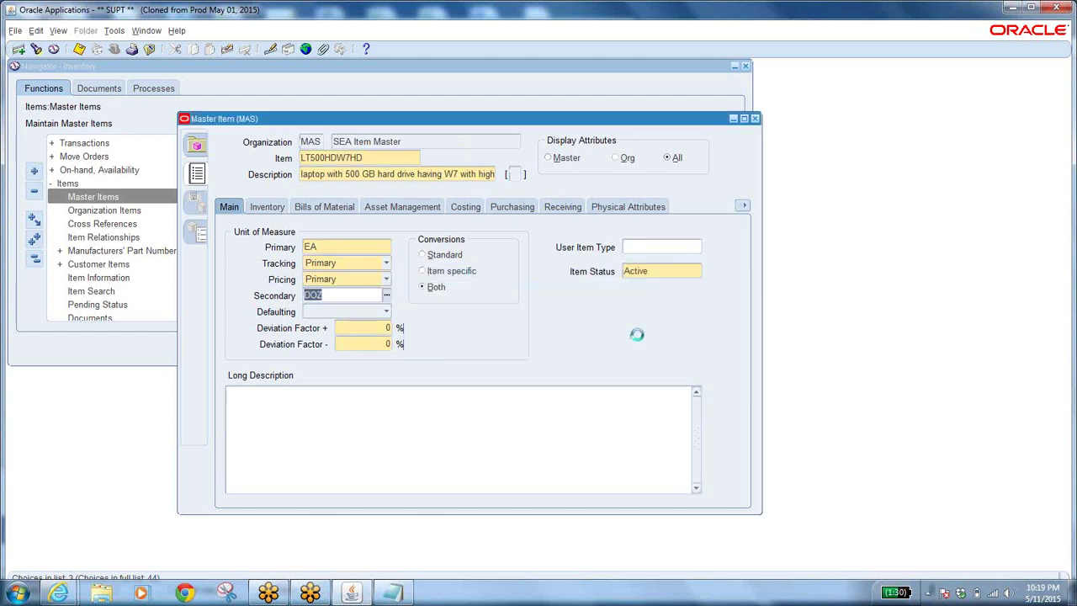
{"action": "left_click", "coordinate": [385, 280]}
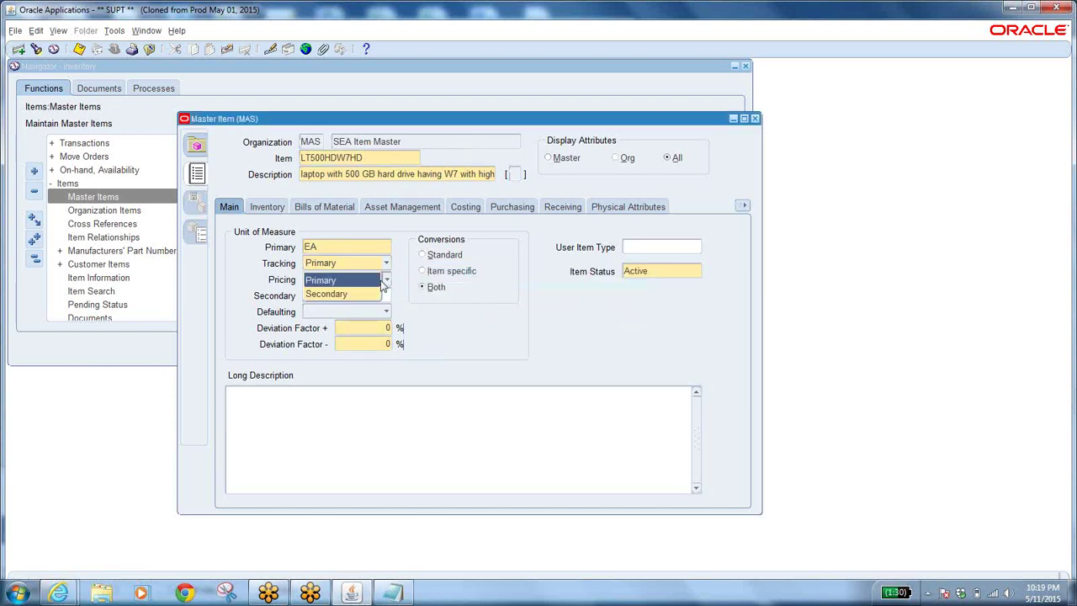
{"action": "left_click", "coordinate": [367, 300]}
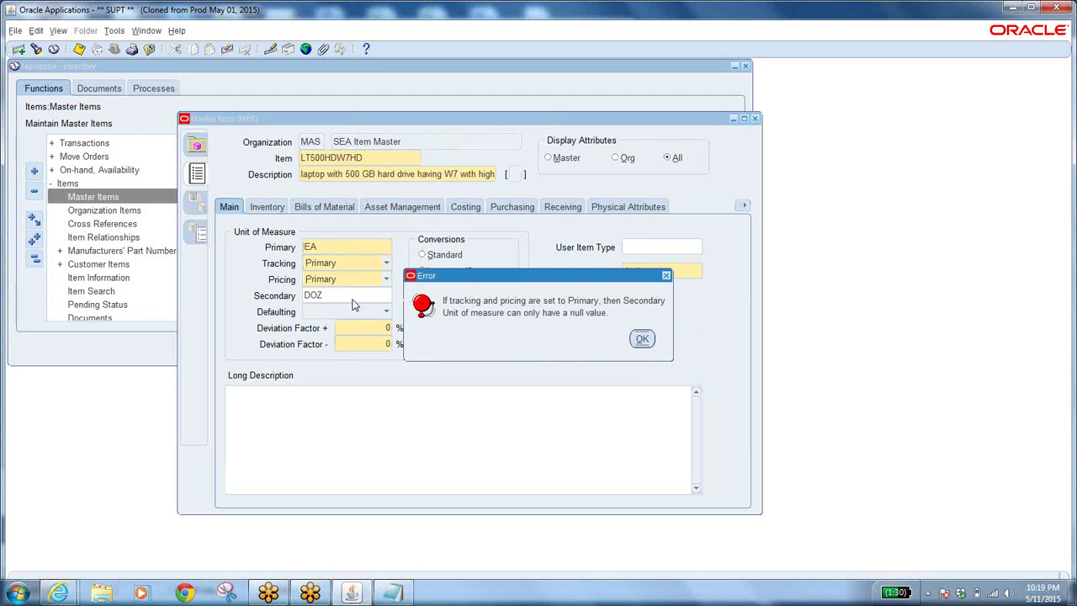
{"action": "left_click", "coordinate": [645, 339]}
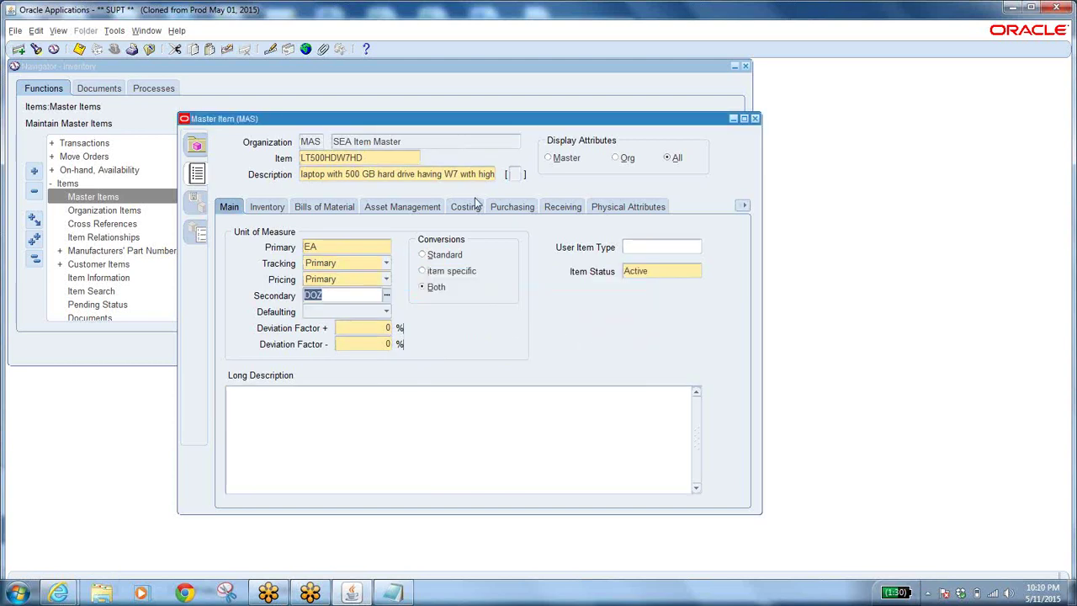
{"action": "left_click", "coordinate": [386, 280]}
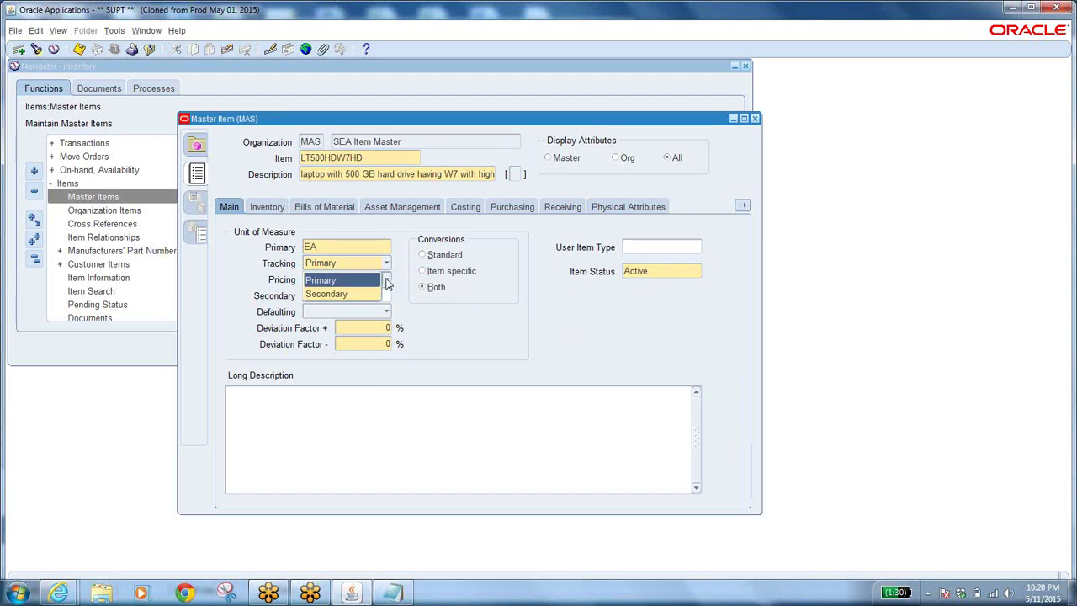
{"action": "left_click", "coordinate": [350, 294]}
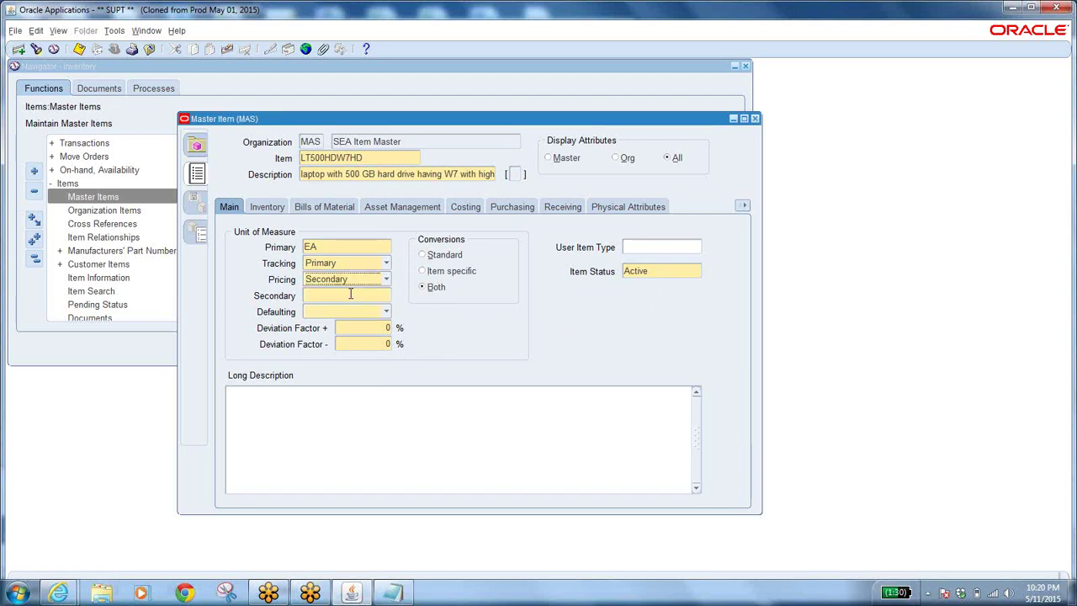
Set DOZ as the secondary unit and choose Default for defaulting.
{"action": "left_click", "coordinate": [347, 294]}
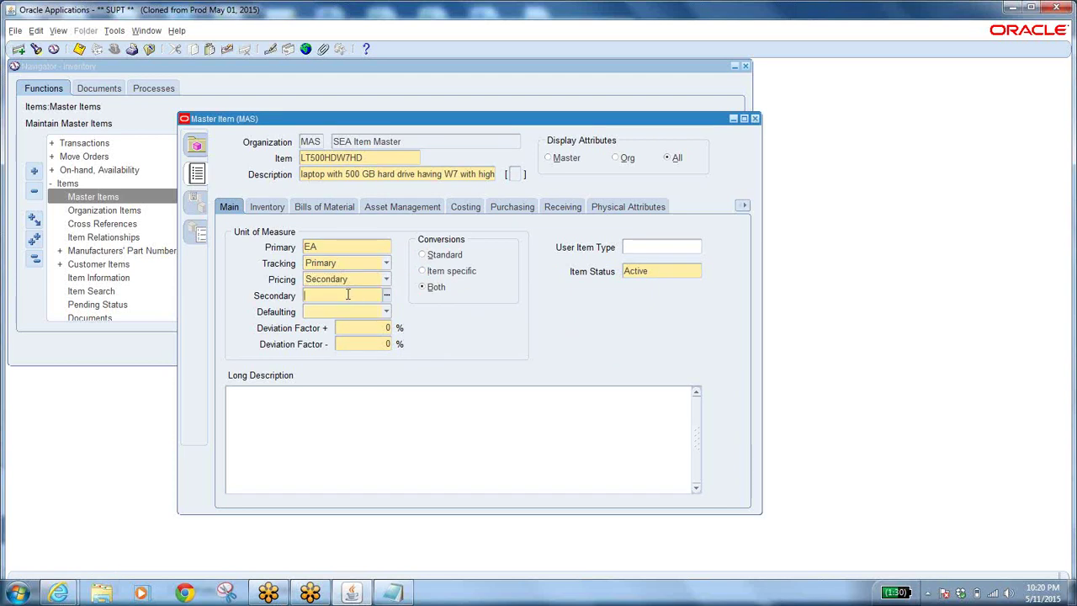
{"action": "type", "text": "d%"}
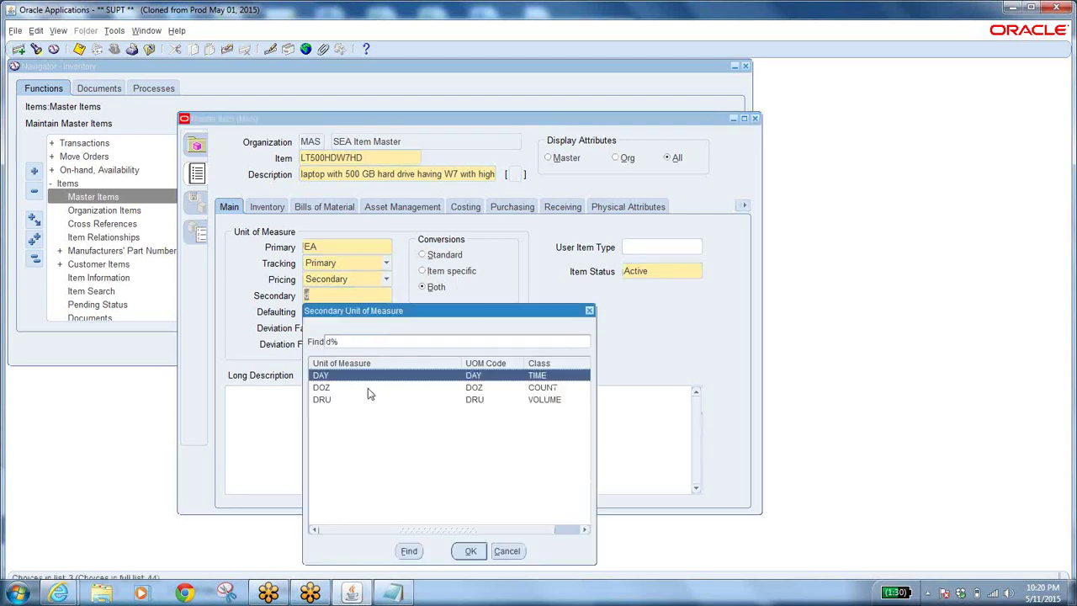
{"action": "left_click", "coordinate": [372, 388]}
{"action": "left_click", "coordinate": [470, 551]}
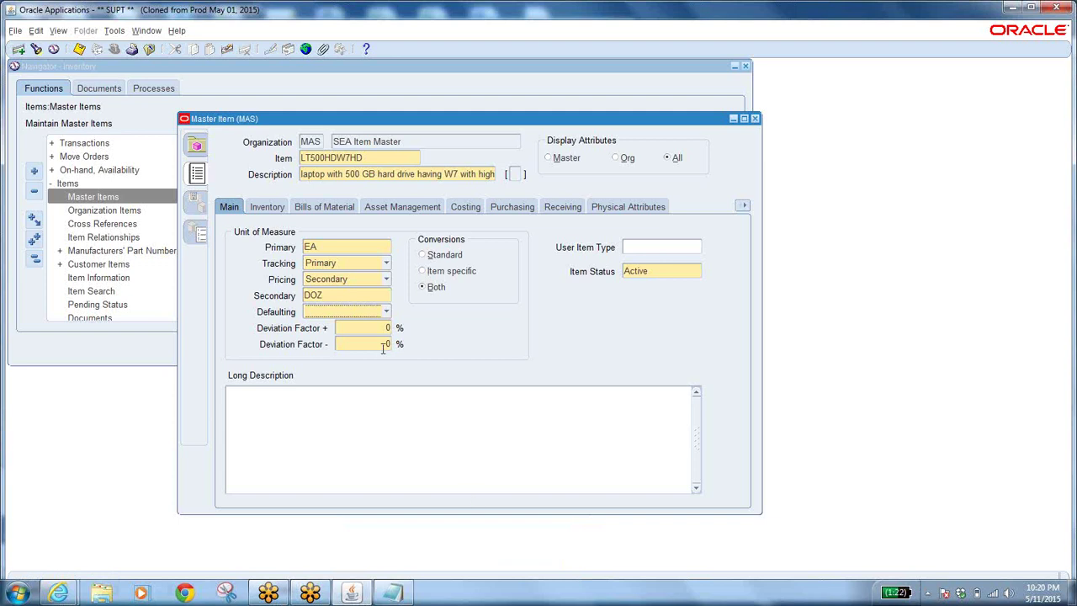
{"action": "left_click", "coordinate": [368, 315]}
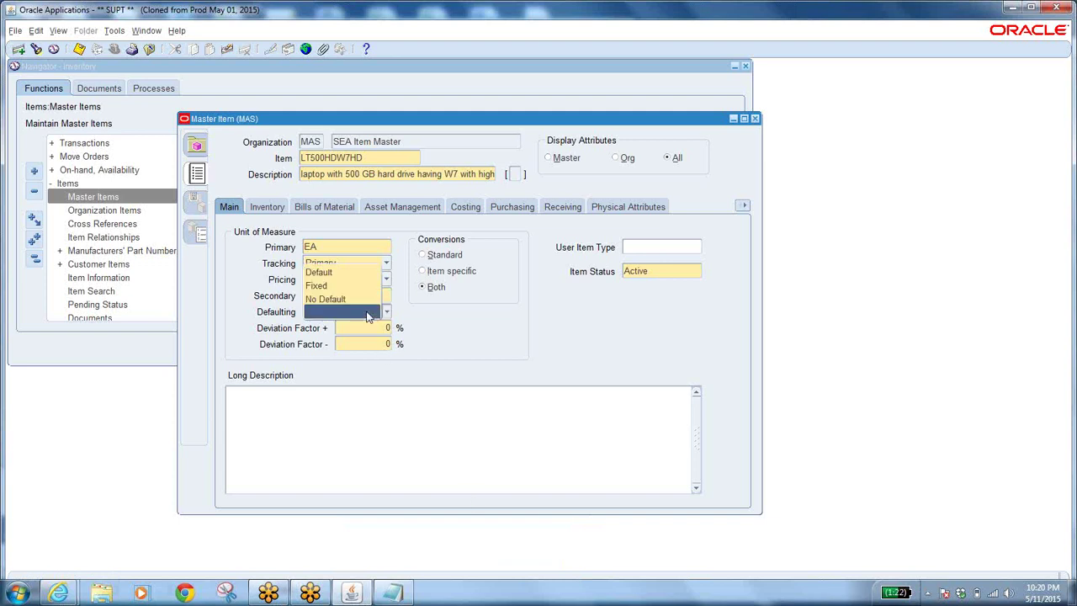
{"action": "left_click", "coordinate": [337, 272]}
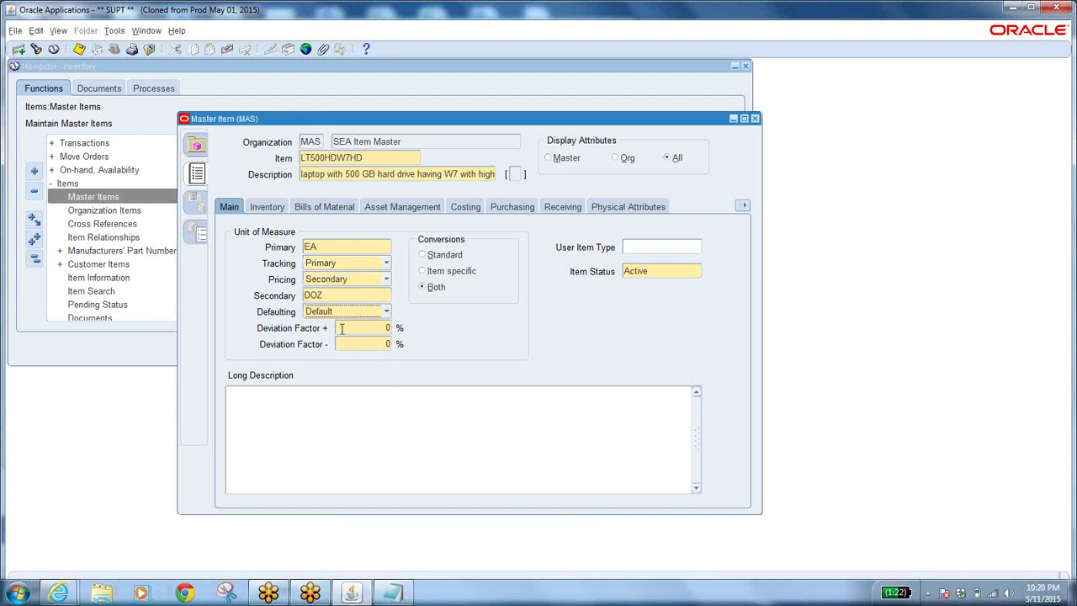
{"action": "left_click", "coordinate": [368, 328]}
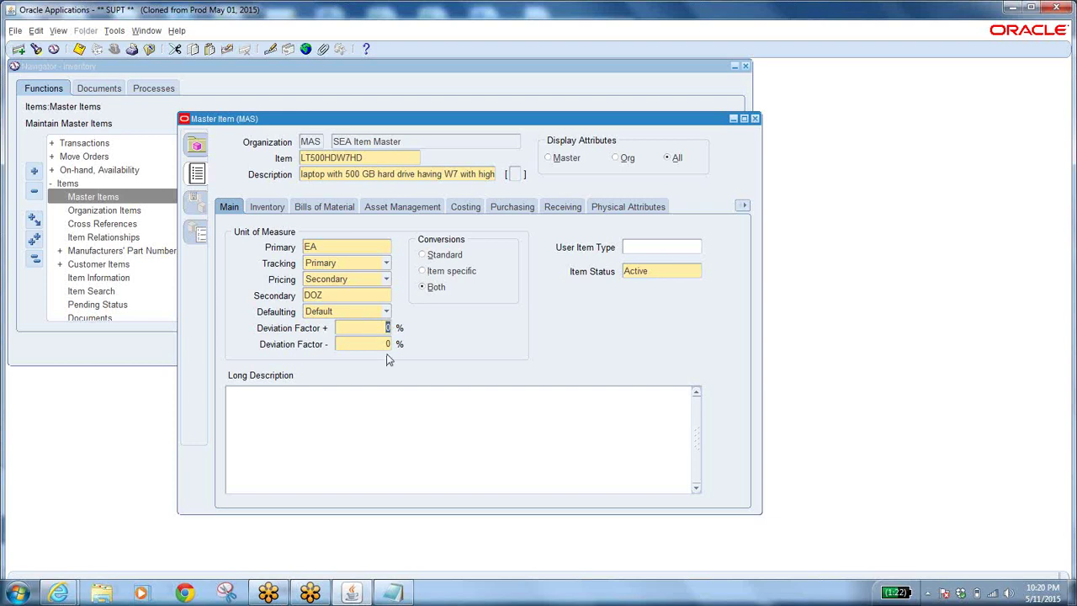
Switch pricing back to Primary, delete the DOZ secondary unit, and blank the Defaulting setting.
{"action": "left_click", "coordinate": [328, 246]}
{"action": "left_click", "coordinate": [383, 281]}
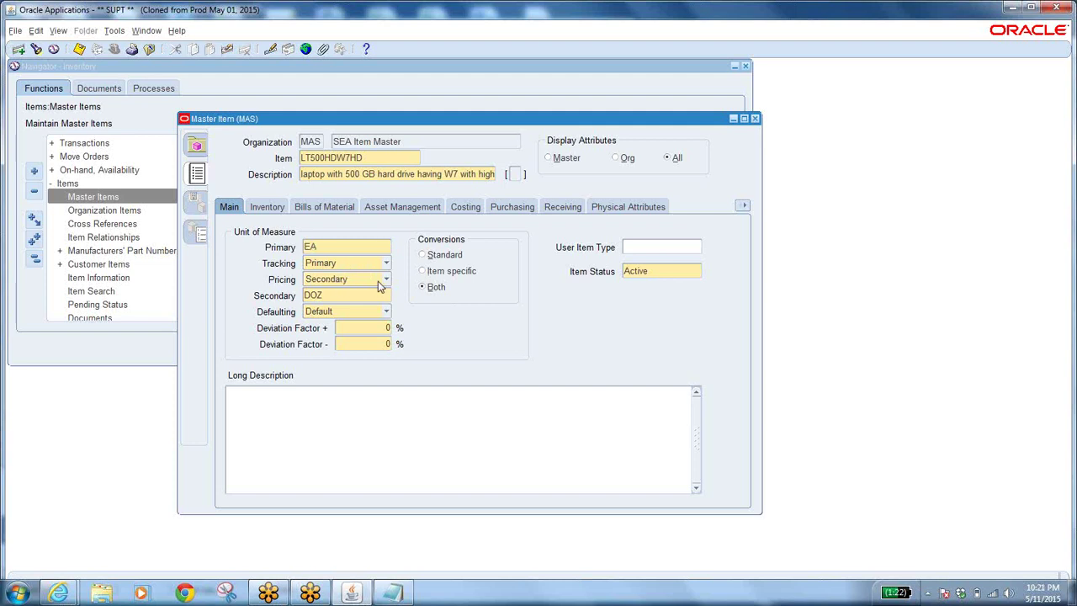
{"action": "left_click", "coordinate": [346, 267]}
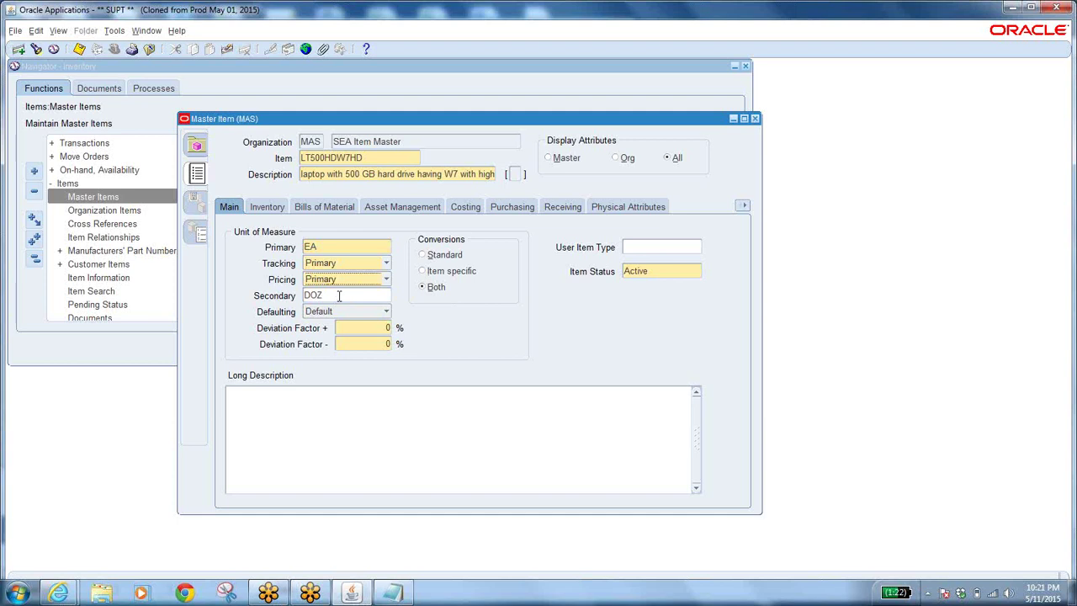
{"action": "left_click", "coordinate": [338, 296]}
{"action": "key", "text": "Delete"}
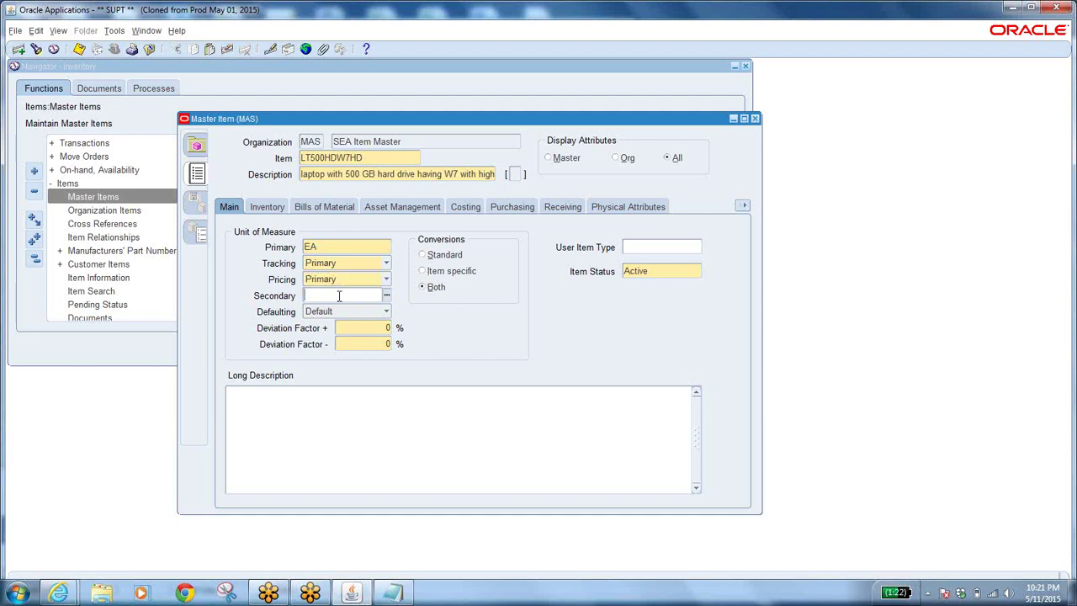
{"action": "key", "text": "Tab"}
{"action": "left_click", "coordinate": [368, 315]}
{"action": "left_click", "coordinate": [353, 356]}
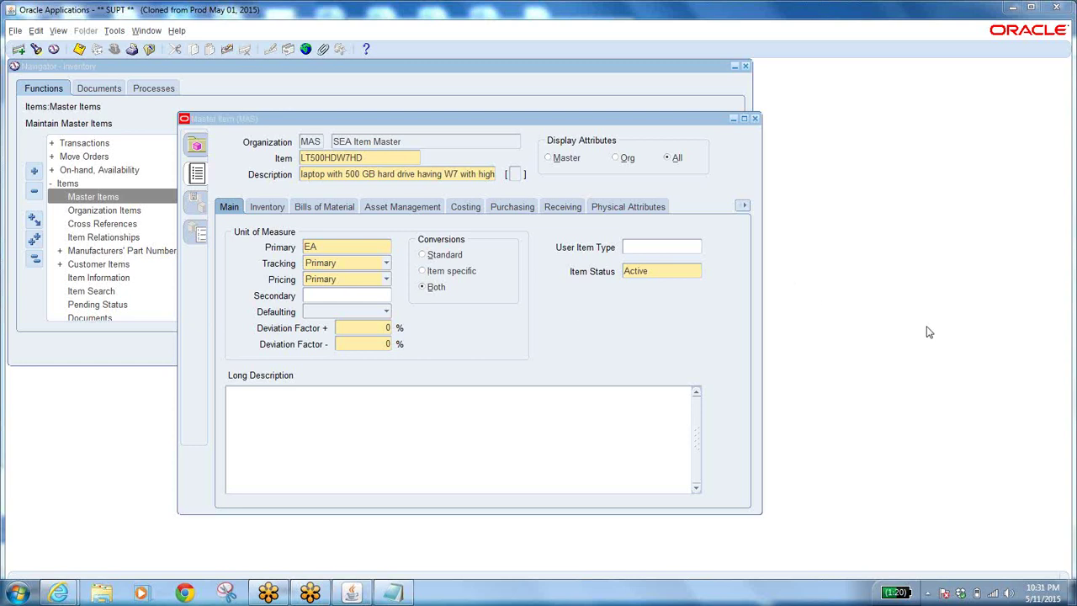
Cancel the delete confirmation so item LT500HDW7HD is kept.
{"action": "key", "text": "ctrl+Up"}
{"action": "key", "text": "Return"}
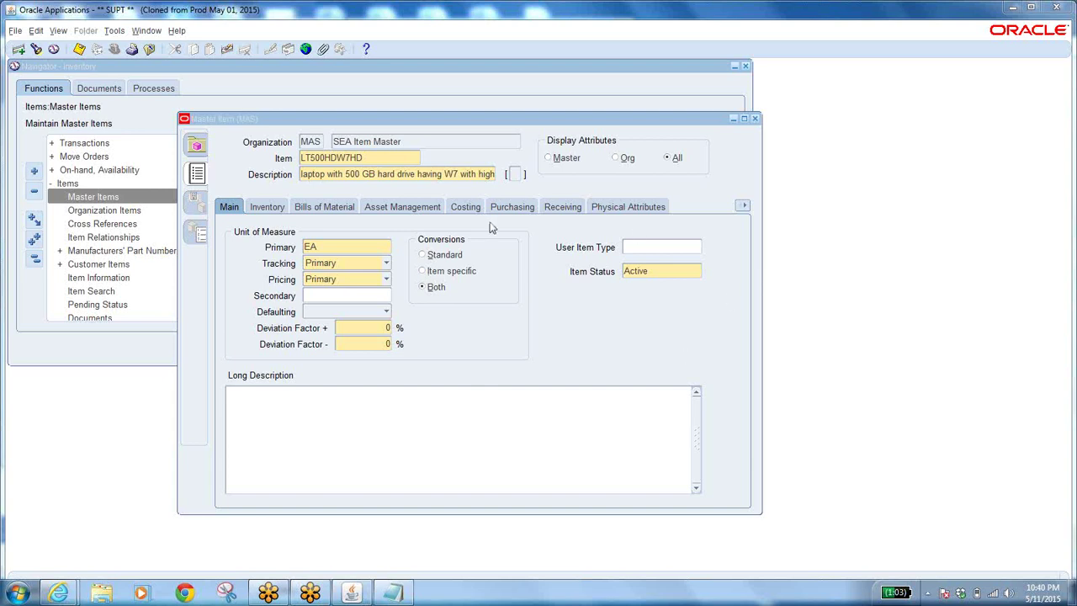
Review LT500HDW7HD's Inventory, Bills of Material, Asset Management, Costing, Purchasing, Receiving and Physical attributes.
{"action": "left_click", "coordinate": [266, 207]}
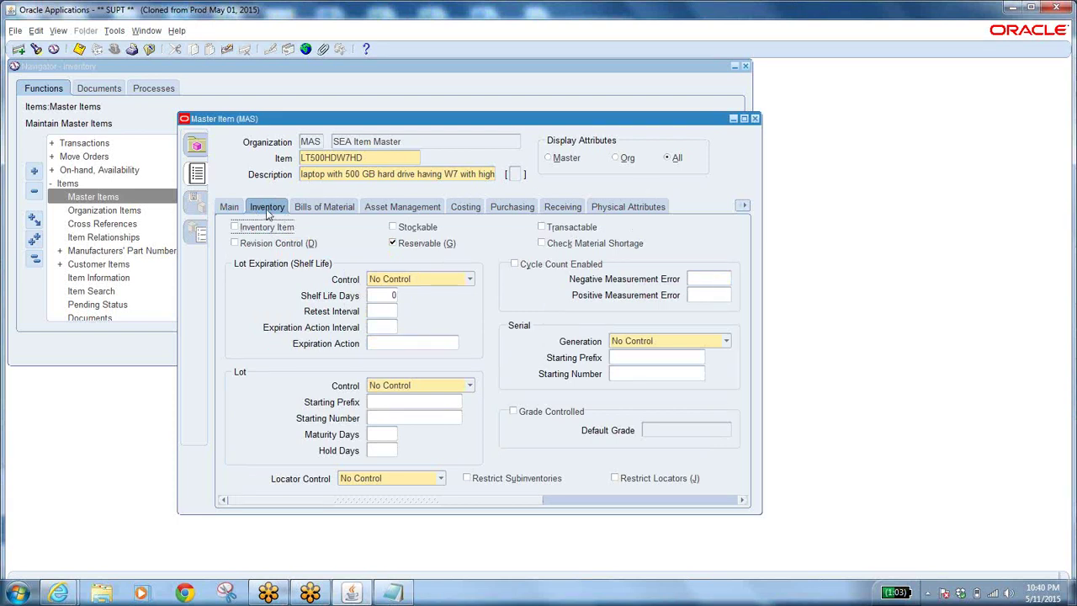
{"action": "left_click", "coordinate": [324, 207]}
{"action": "left_click", "coordinate": [403, 207]}
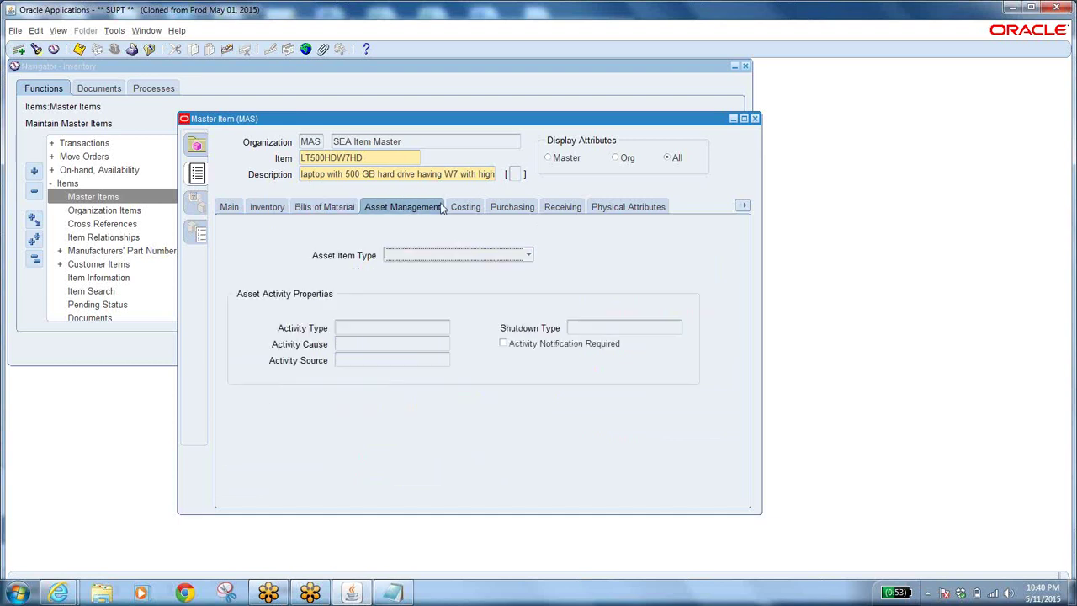
{"action": "left_click", "coordinate": [465, 207]}
{"action": "left_click", "coordinate": [510, 207]}
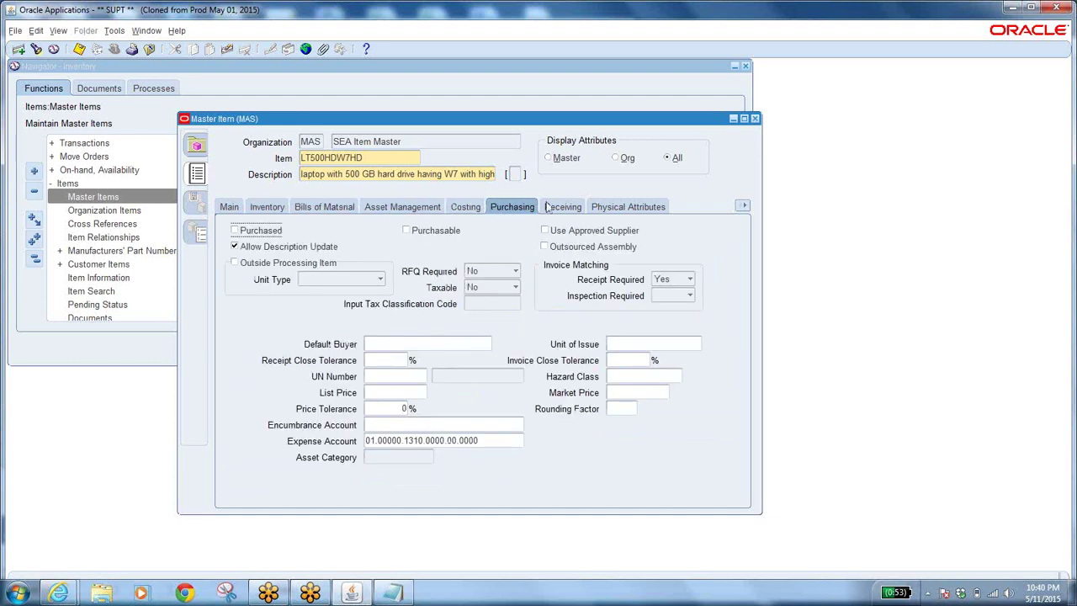
{"action": "left_click", "coordinate": [553, 206]}
{"action": "left_click", "coordinate": [632, 206]}
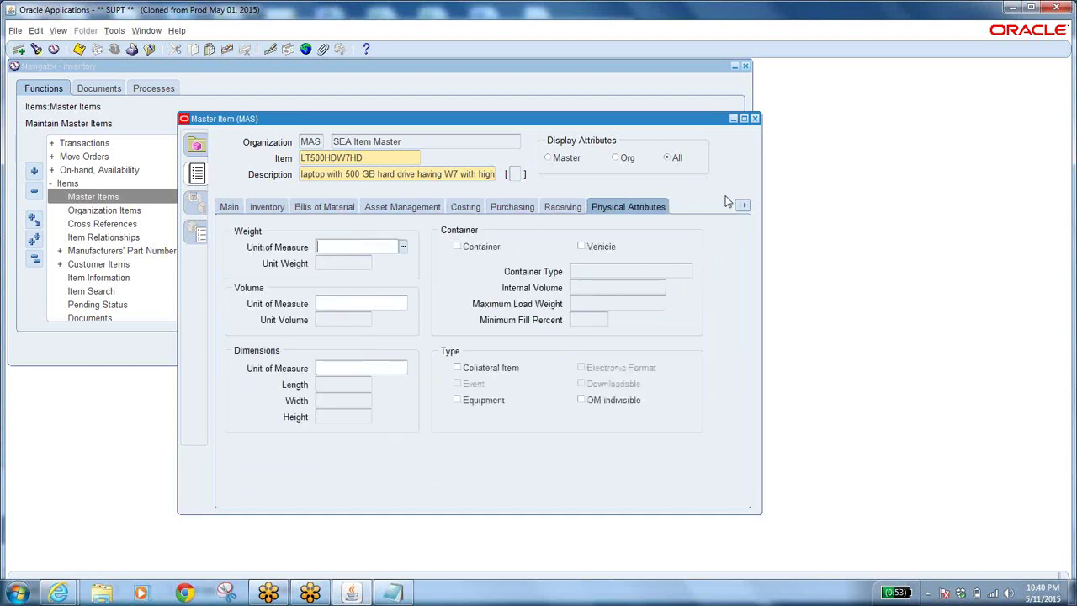
Review General Planning, MPS/MRP, Lead Times, WIP, Order Management, Invoicing and Process Manufacturing attributes.
{"action": "left_click", "coordinate": [742, 206]}
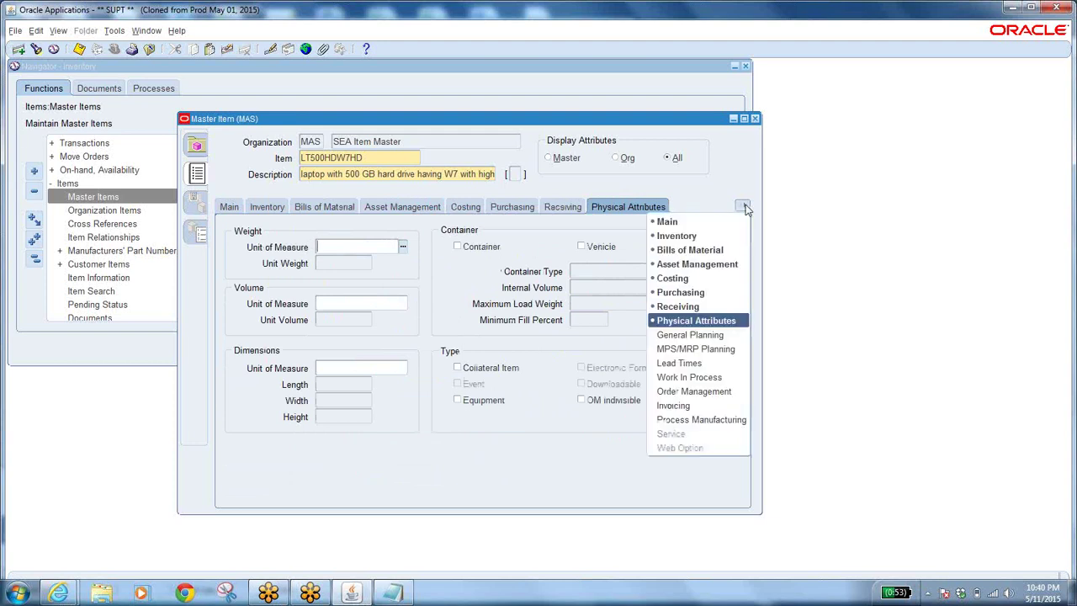
{"action": "left_click", "coordinate": [696, 333]}
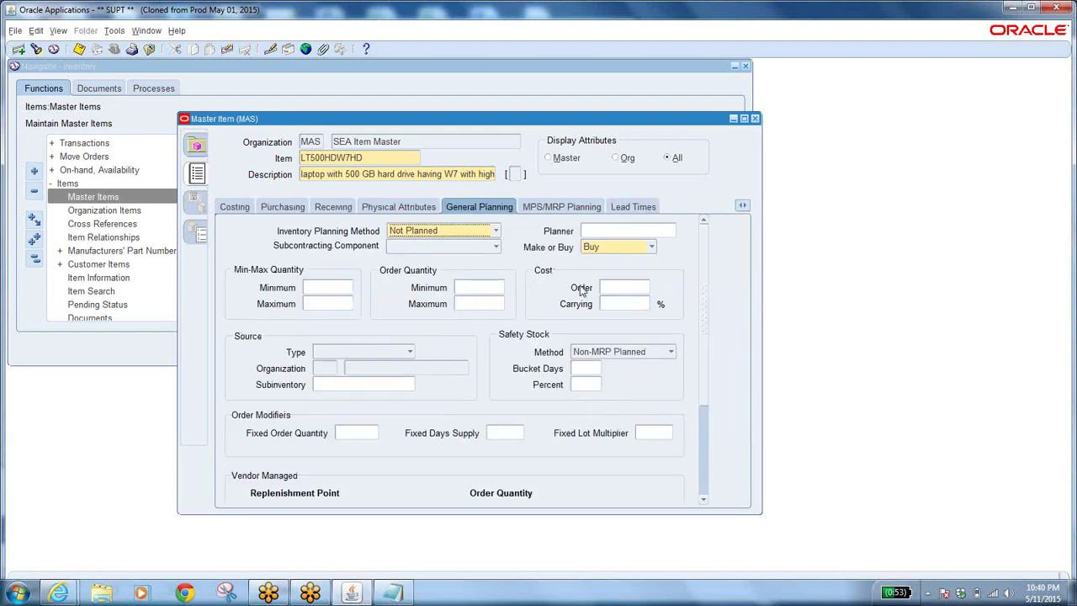
{"action": "left_click", "coordinate": [567, 211]}
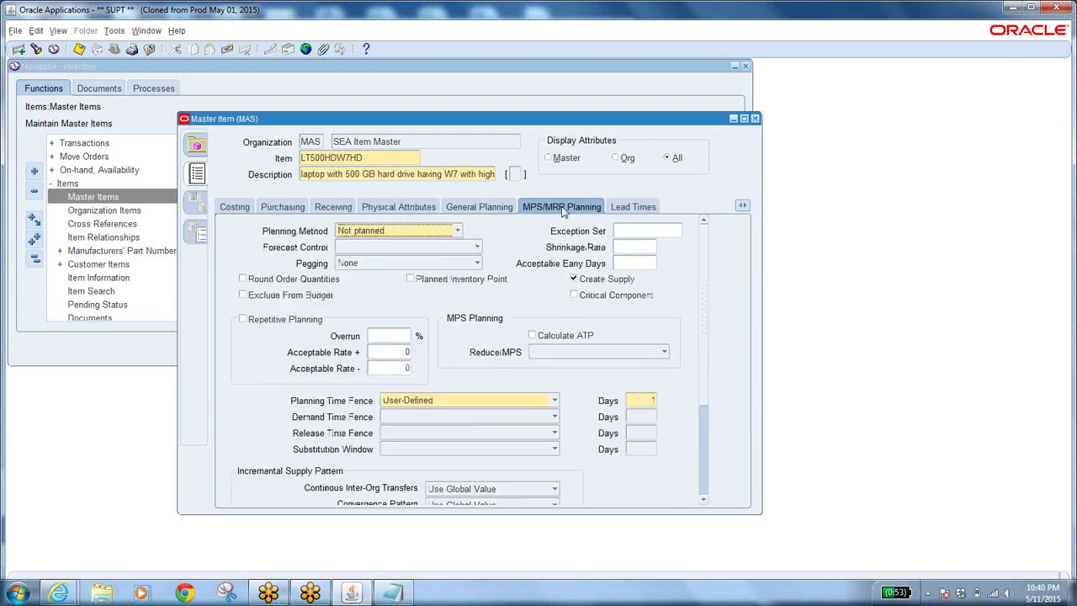
{"action": "left_click", "coordinate": [634, 210]}
{"action": "left_click", "coordinate": [742, 206]}
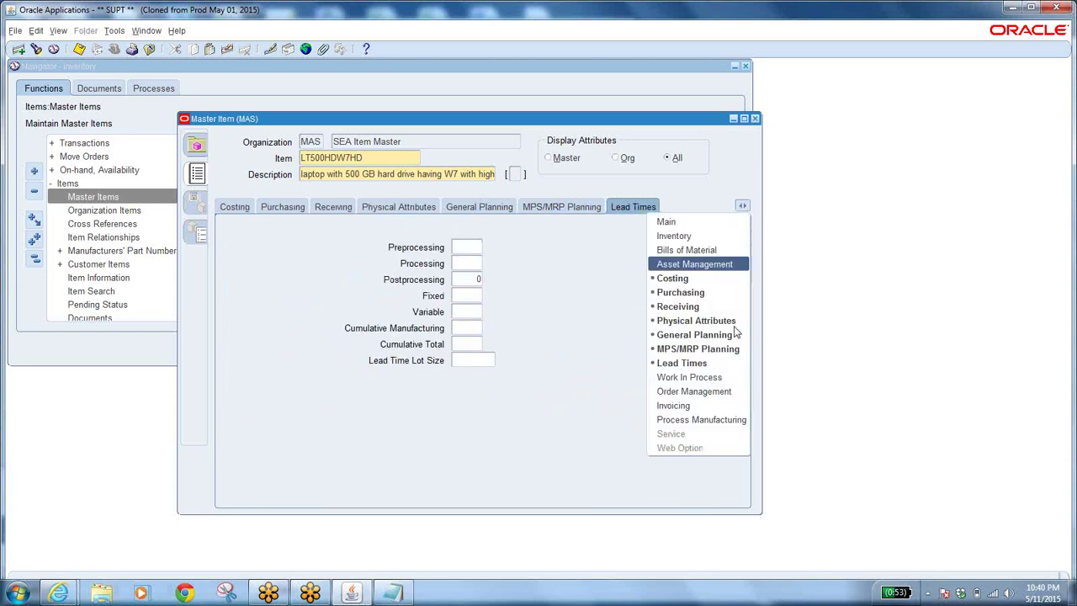
{"action": "left_click", "coordinate": [698, 378]}
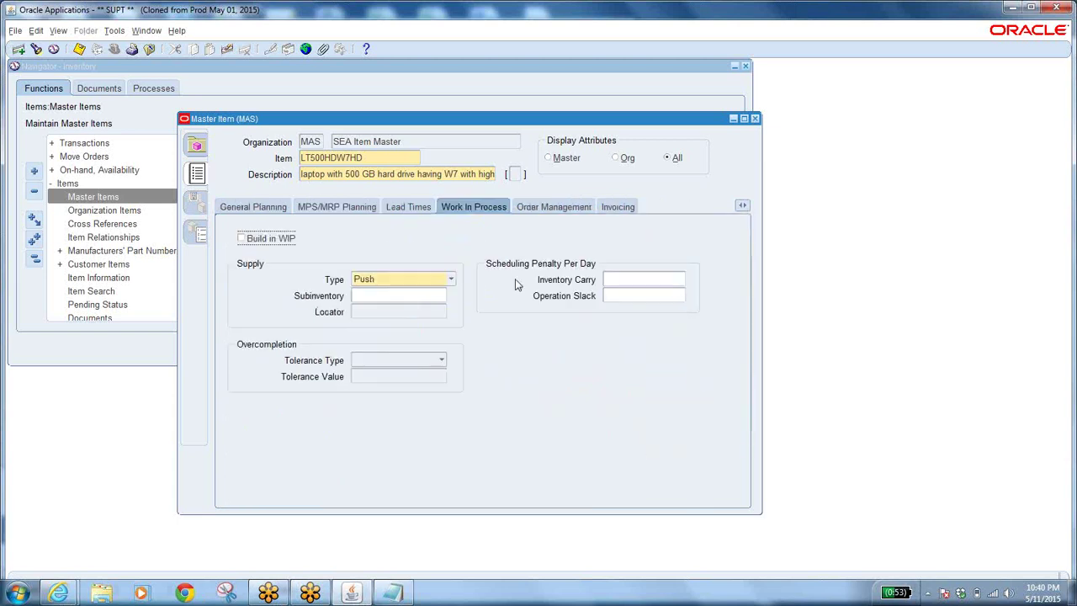
{"action": "left_click", "coordinate": [549, 209]}
{"action": "left_click", "coordinate": [614, 207]}
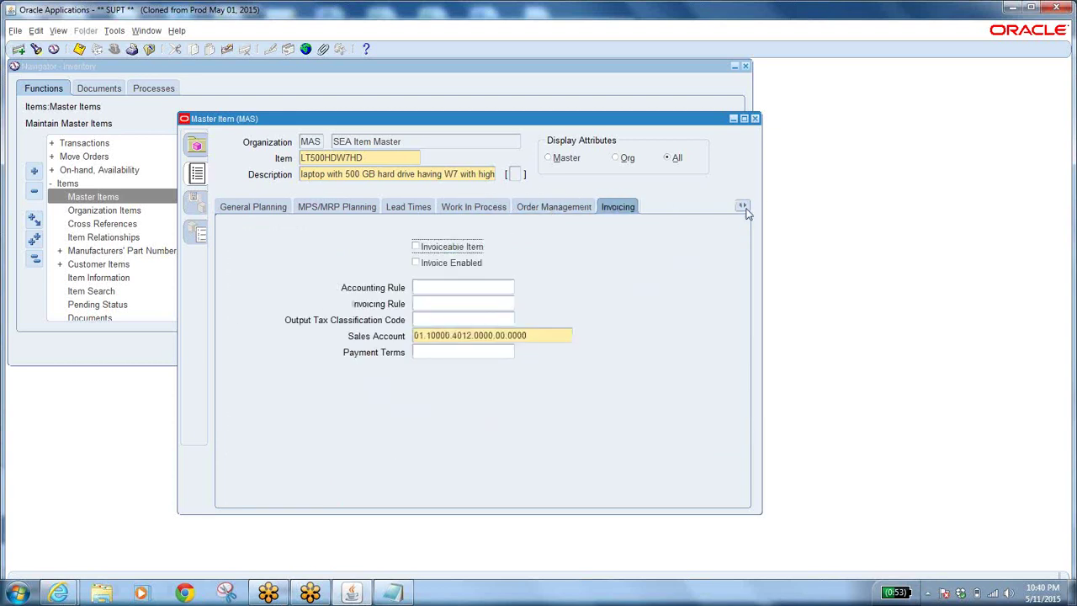
{"action": "left_click", "coordinate": [743, 206]}
{"action": "left_click", "coordinate": [676, 420]}
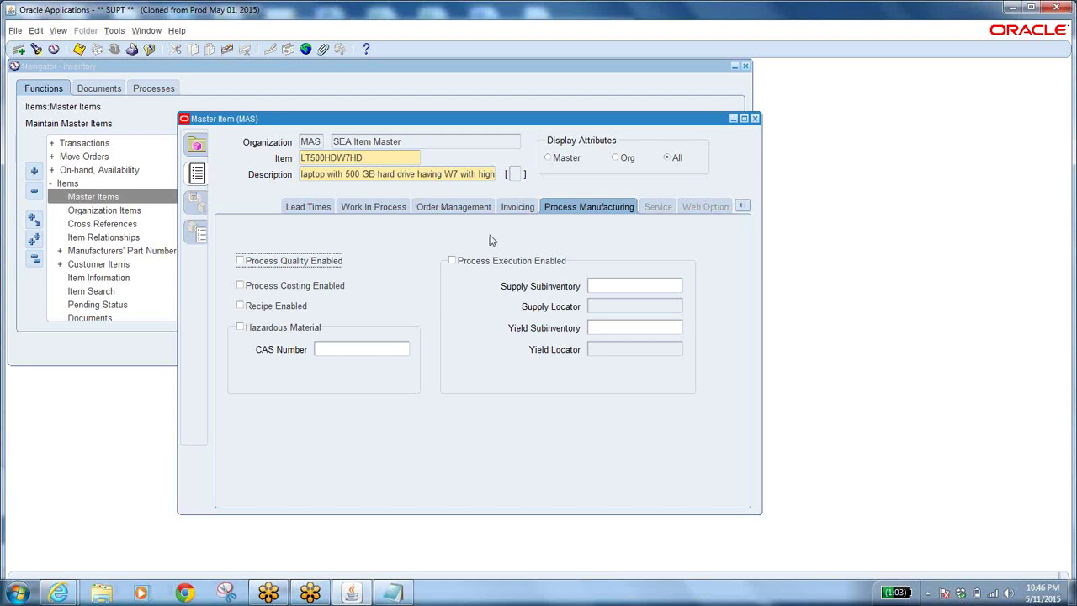
Review LT500HDW7HD's Inventory and Main attributes, returning to Inventory.
{"action": "left_click", "coordinate": [741, 206]}
{"action": "left_click", "coordinate": [667, 237]}
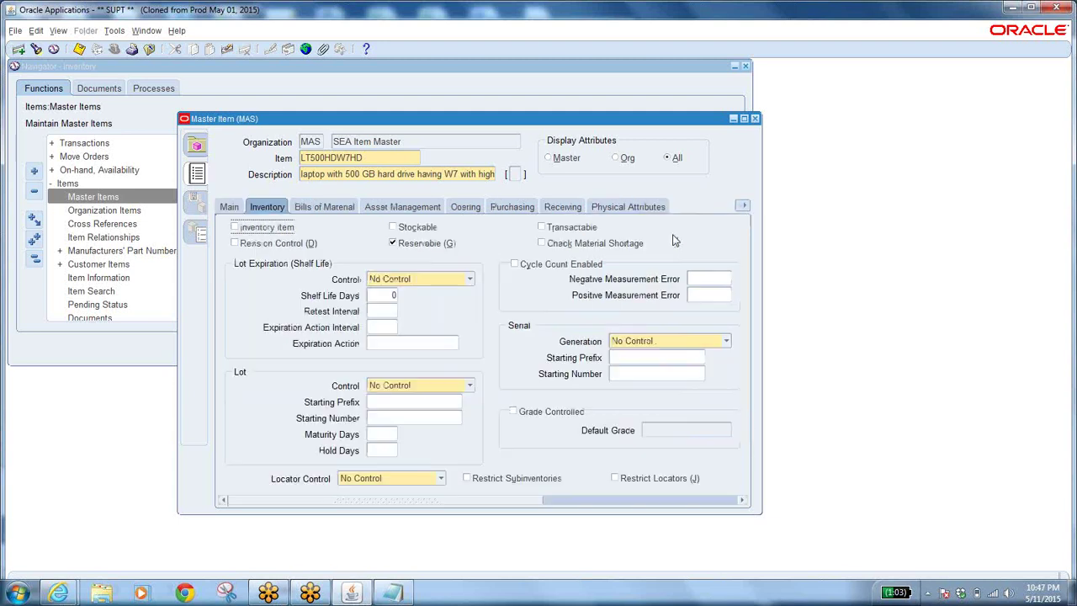
{"action": "left_click", "coordinate": [227, 207]}
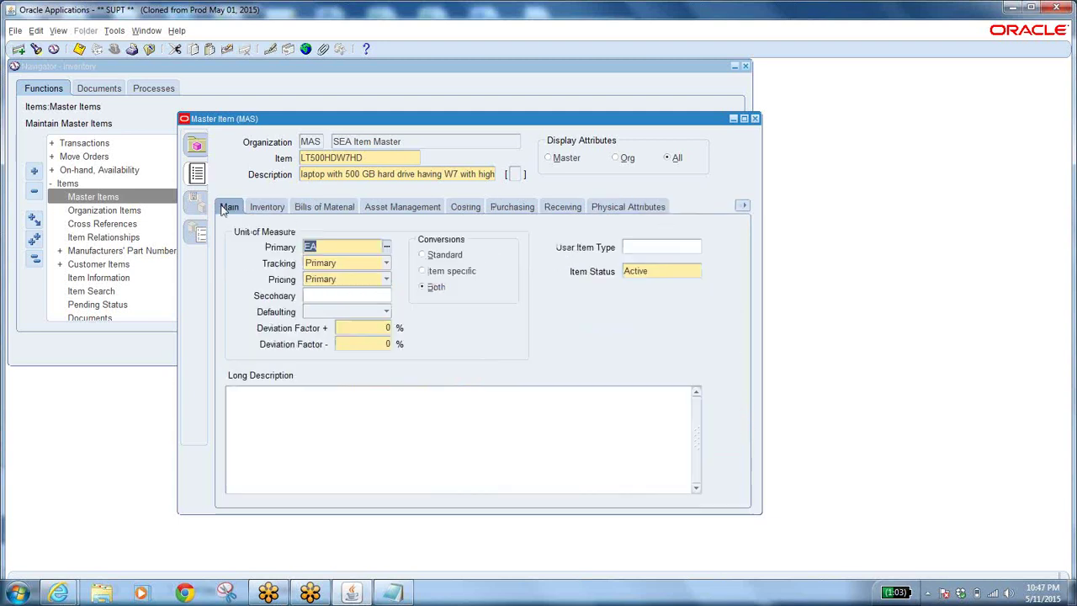
{"action": "left_click", "coordinate": [267, 207]}
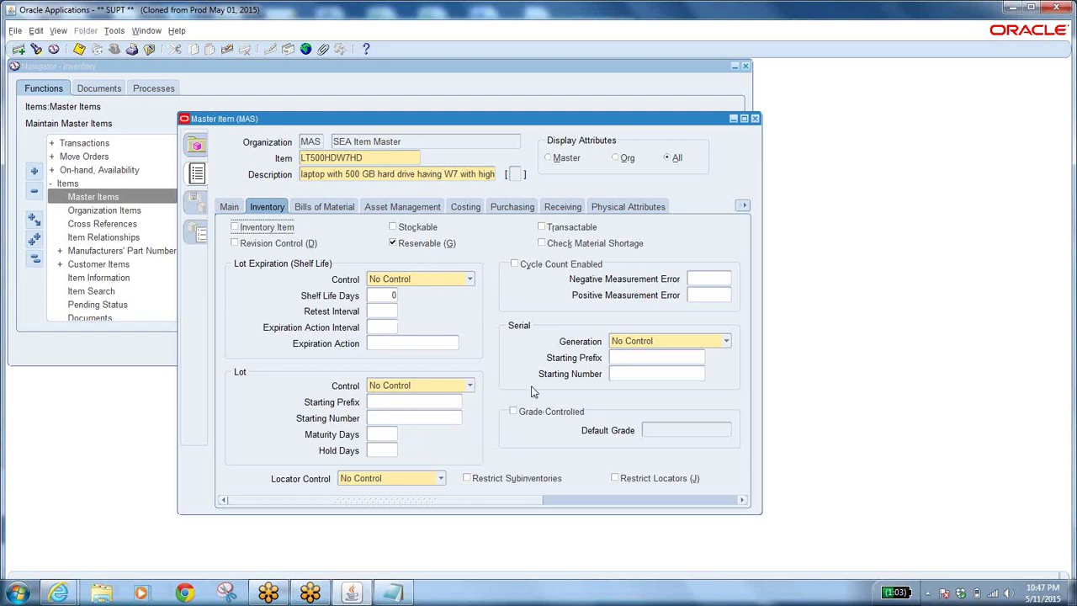
Review Bills of Material through Physical attributes, then return to Main showing unit EA, status Active.
{"action": "left_click", "coordinate": [340, 208]}
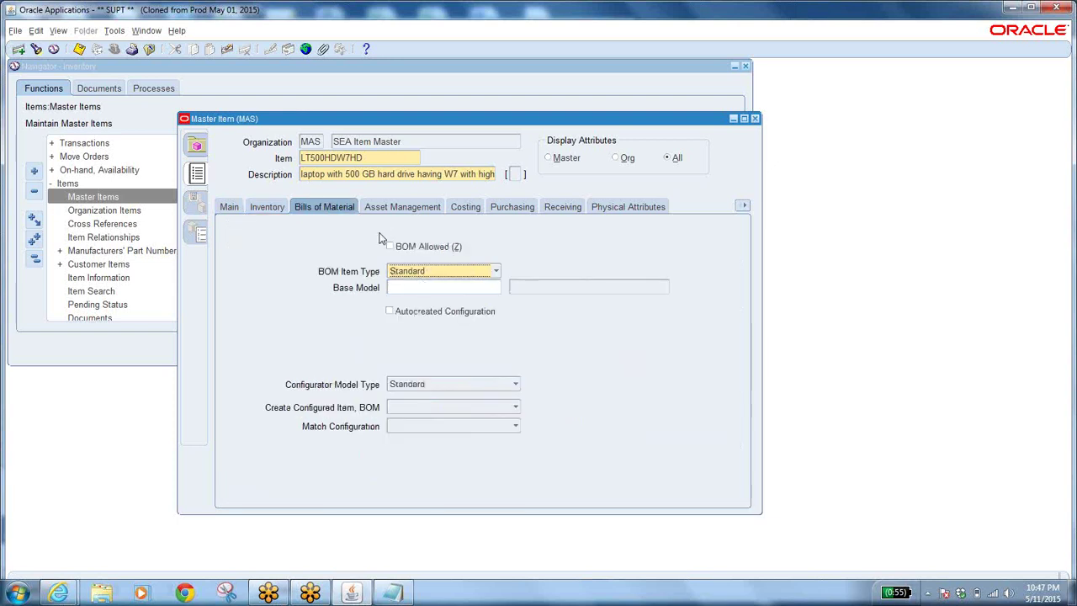
{"action": "left_click", "coordinate": [402, 208]}
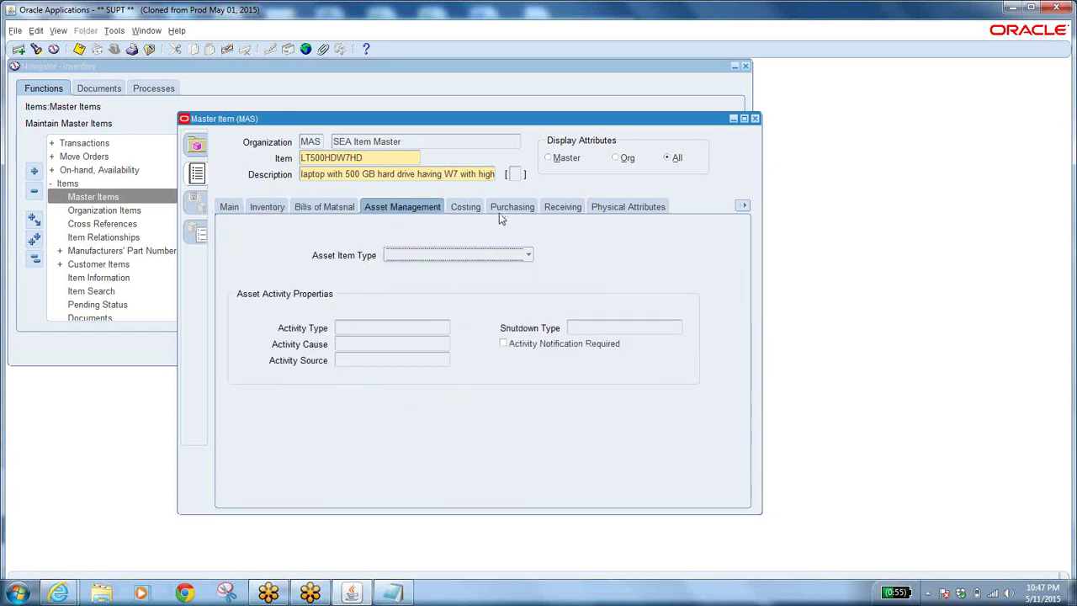
{"action": "left_click", "coordinate": [471, 208]}
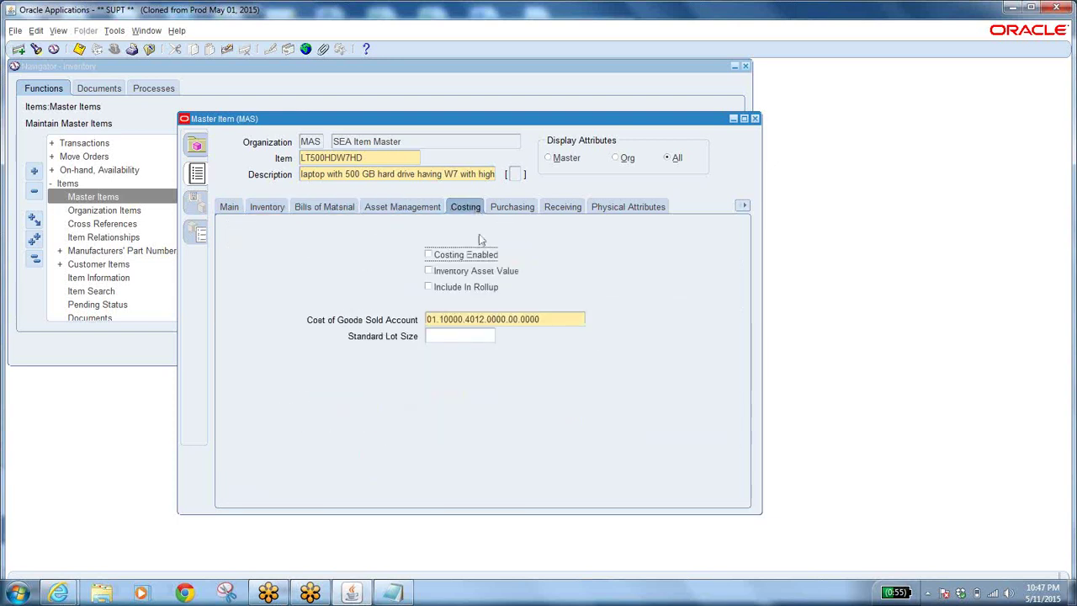
{"action": "left_click", "coordinate": [515, 207]}
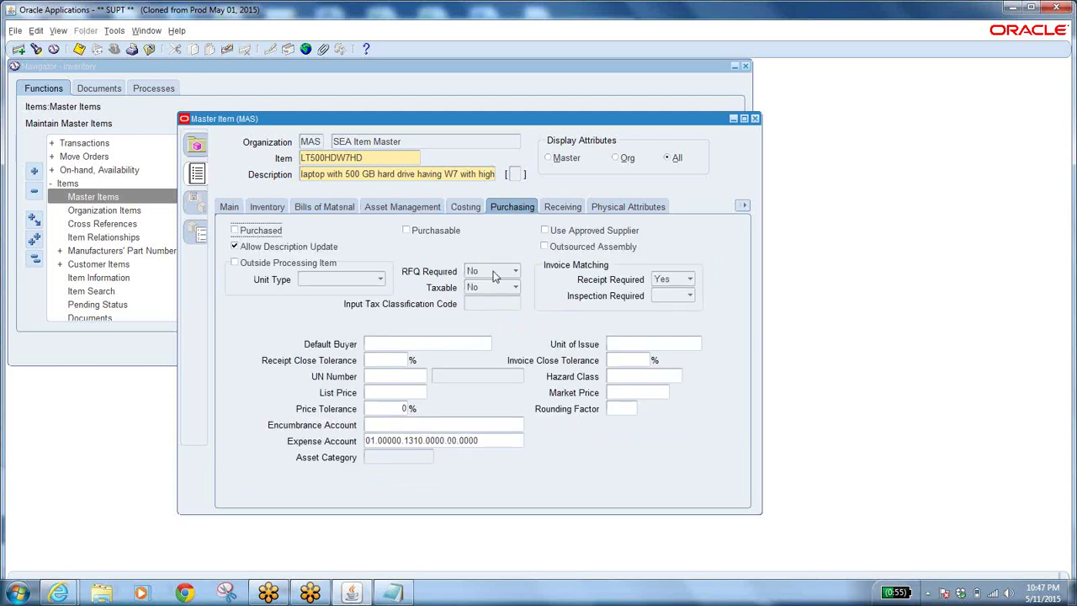
{"action": "left_click", "coordinate": [568, 207]}
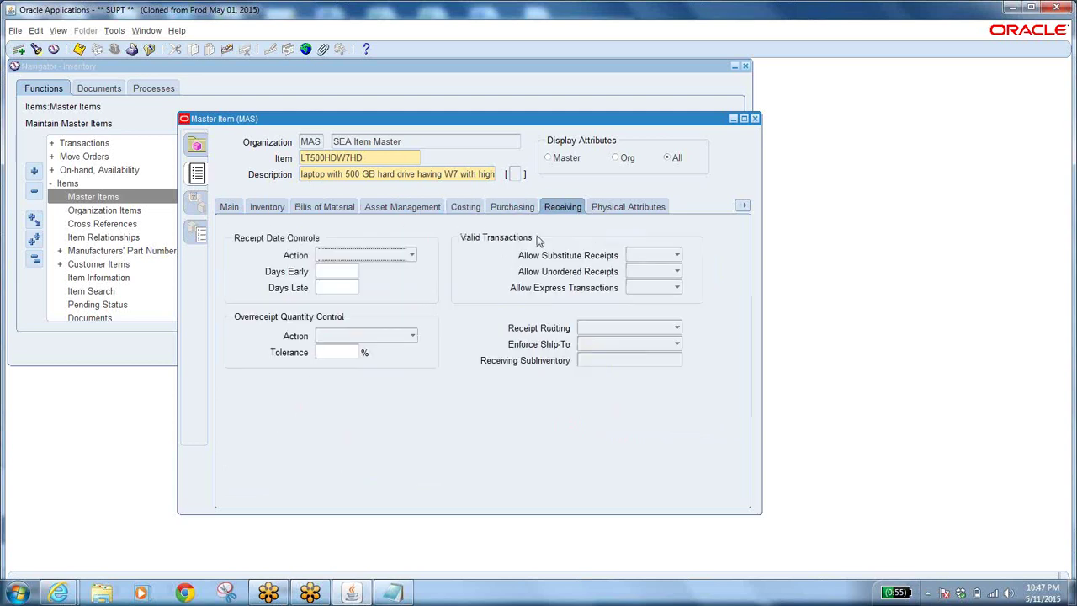
{"action": "left_click", "coordinate": [627, 210]}
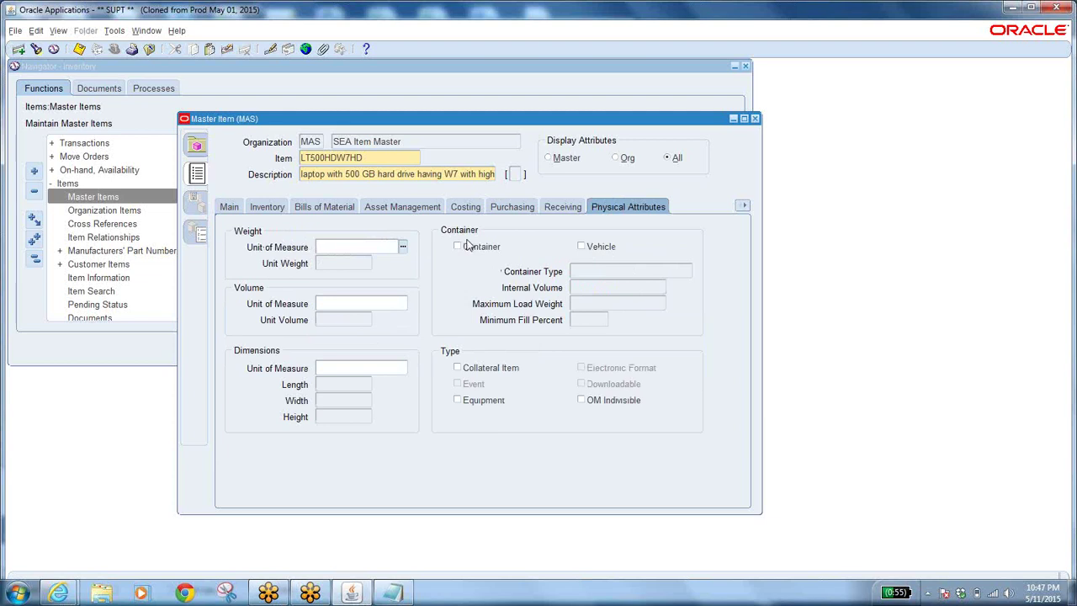
{"action": "left_click", "coordinate": [267, 208]}
{"action": "left_click", "coordinate": [232, 210]}
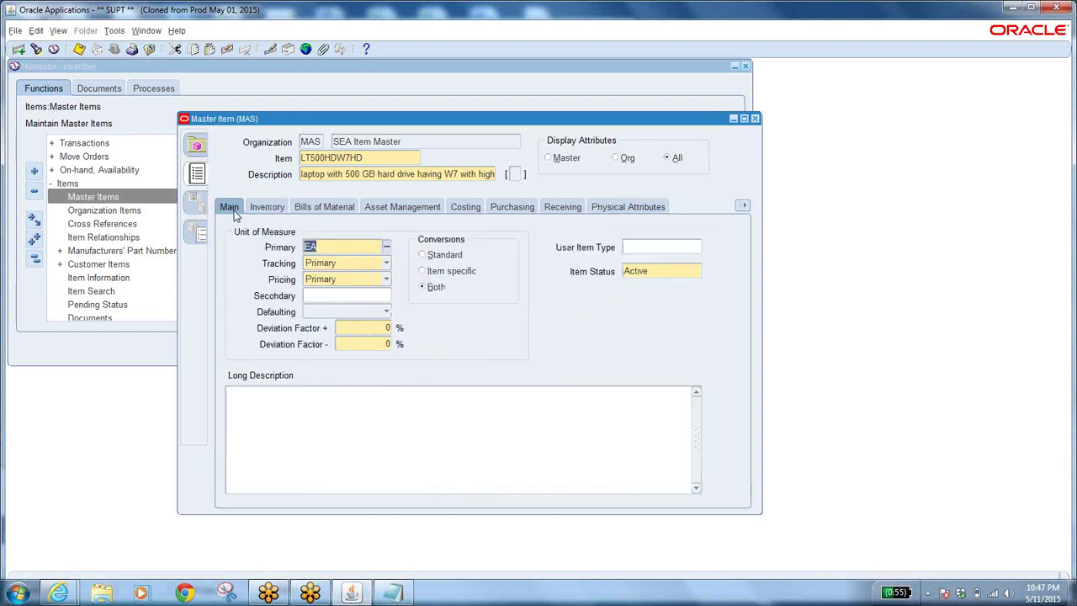
Select item LT500HDW7HD and view its Inventory and Bills of Material attributes.
{"action": "double_click", "coordinate": [382, 158]}
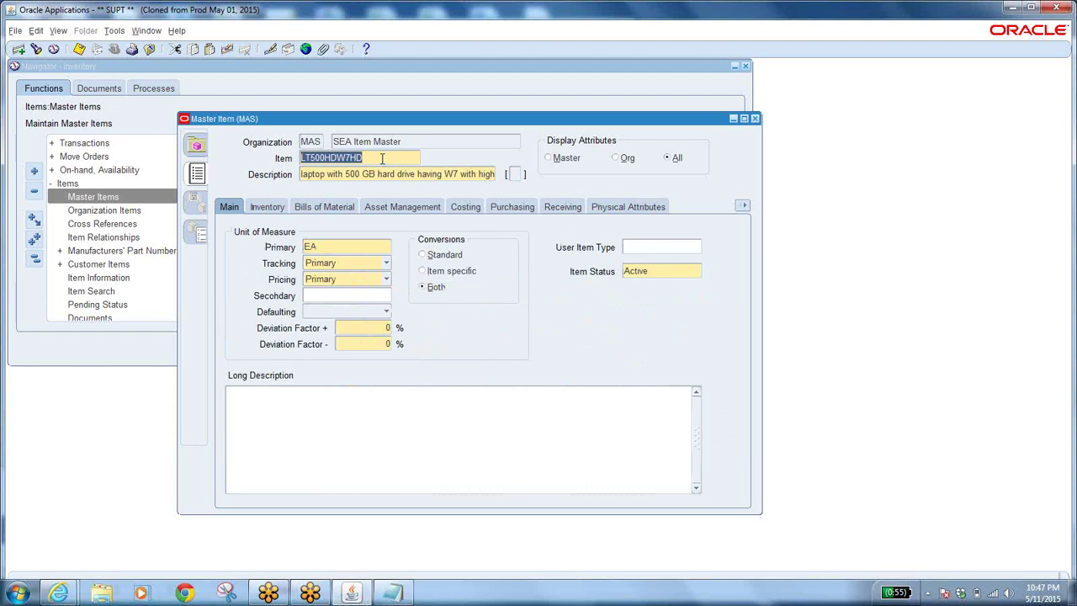
{"action": "left_click", "coordinate": [267, 207]}
{"action": "left_click", "coordinate": [325, 207]}
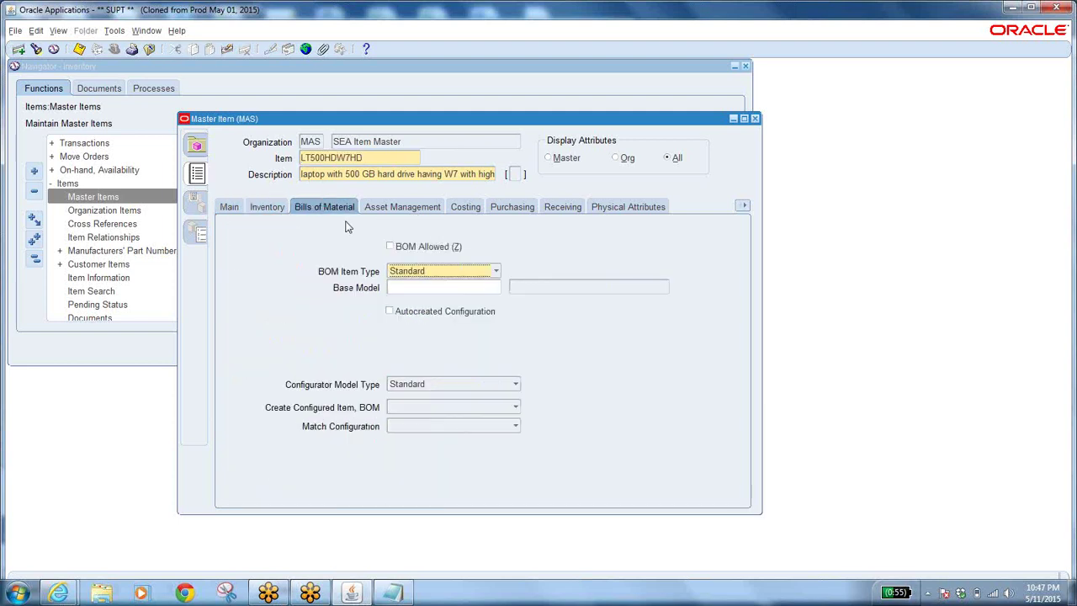
{"action": "left_click", "coordinate": [269, 211]}
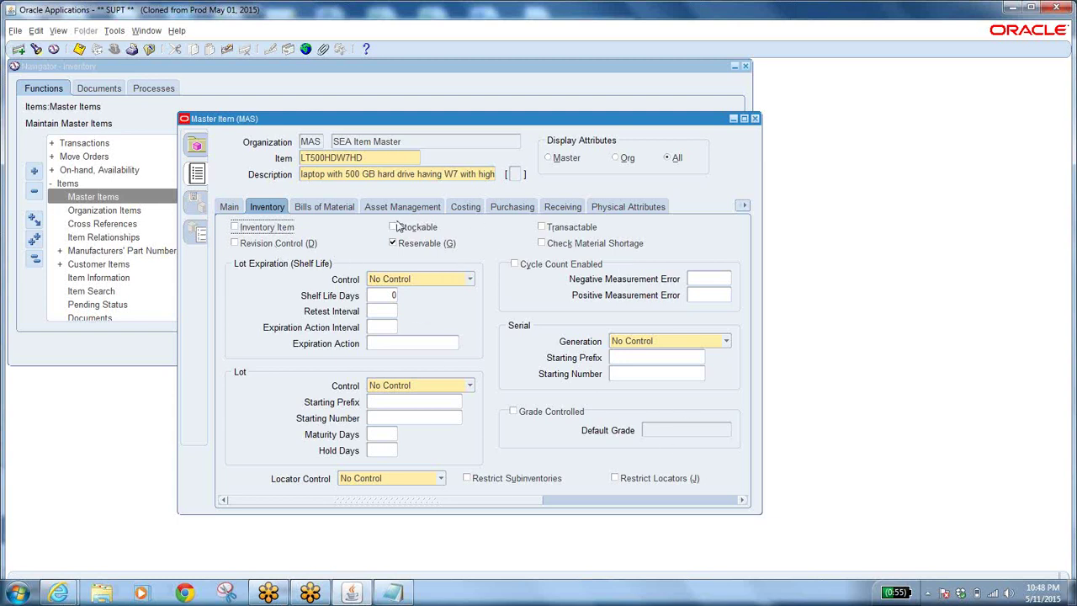
{"action": "left_click", "coordinate": [335, 208]}
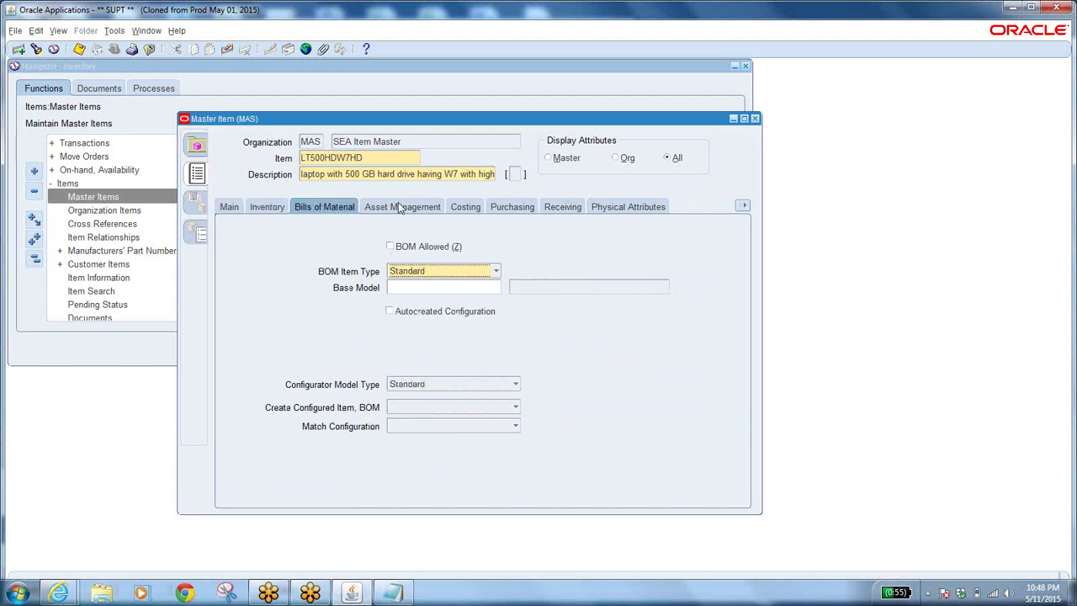
Check the Asset Item Type choices without changing them, then view the Costing attributes.
{"action": "left_click", "coordinate": [399, 208]}
{"action": "left_click", "coordinate": [435, 257]}
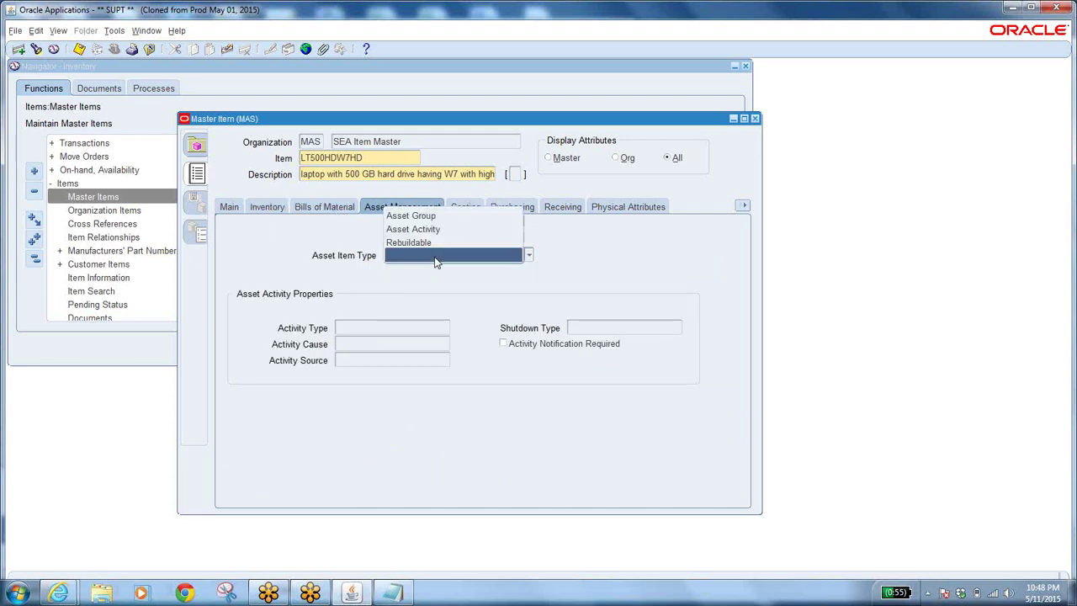
{"action": "left_click", "coordinate": [604, 279]}
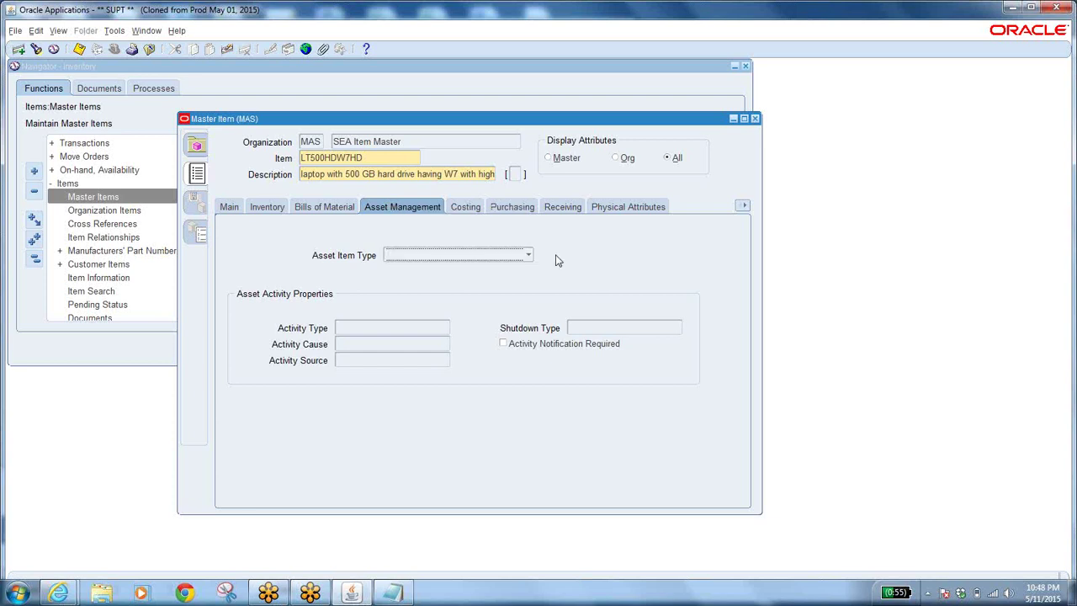
{"action": "left_click", "coordinate": [465, 209]}
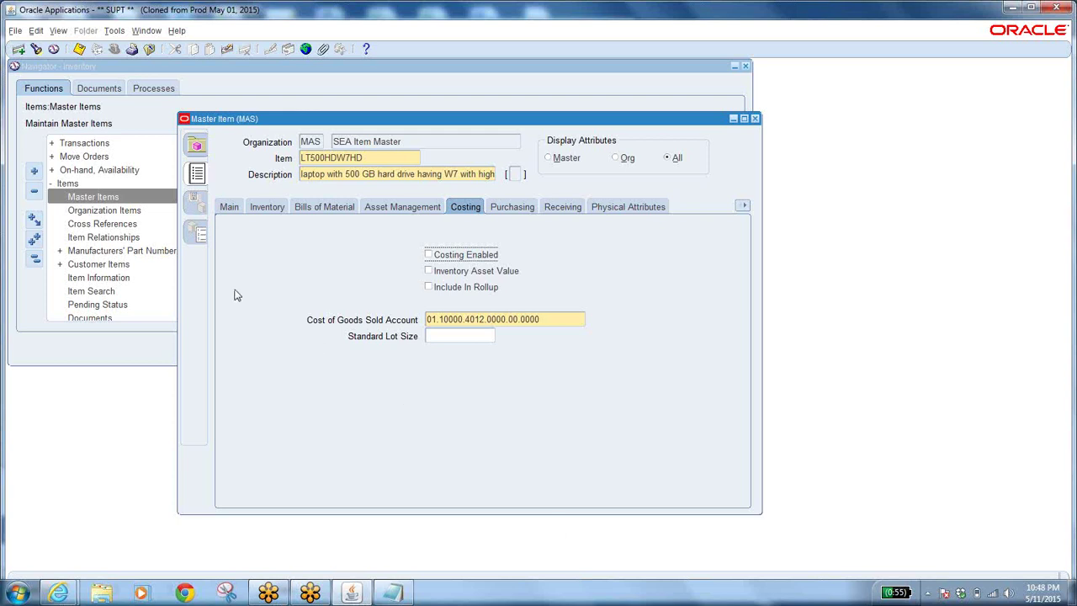
{"action": "left_click", "coordinate": [225, 208]}
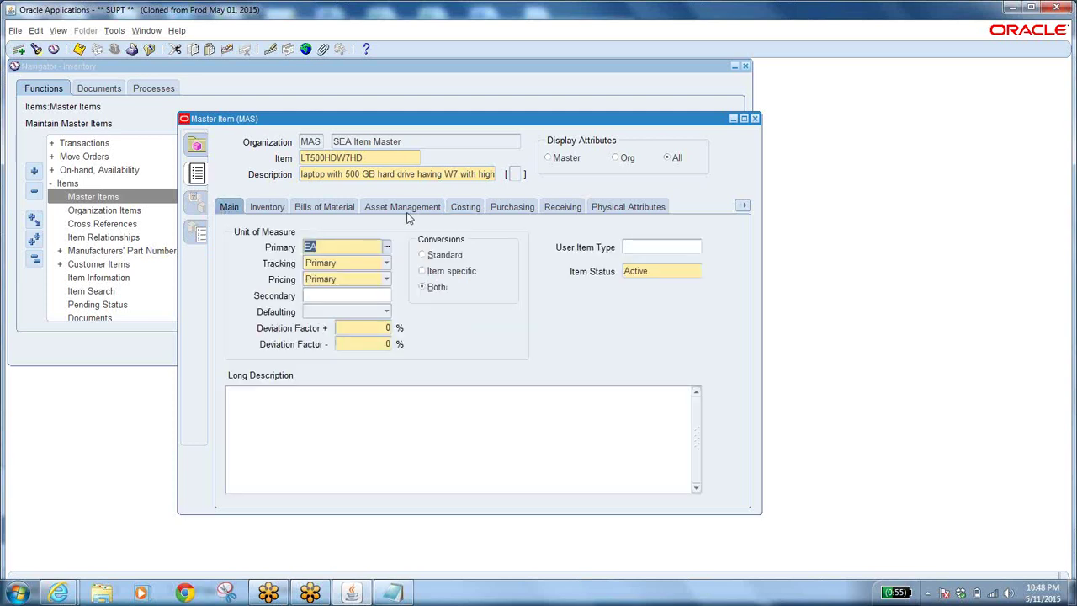
{"action": "left_click", "coordinate": [113, 32]}
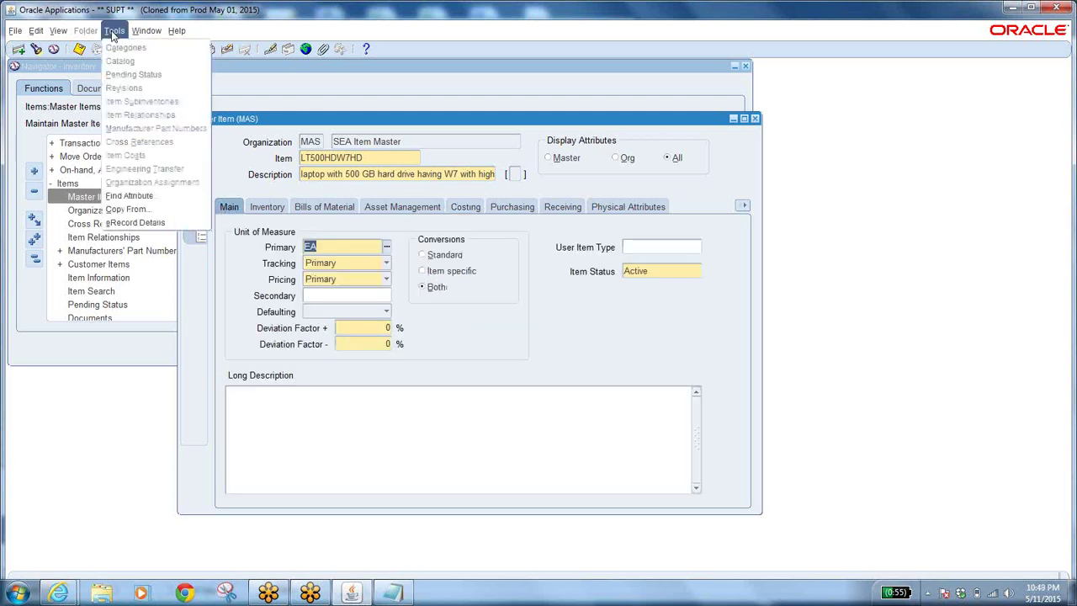
{"action": "left_click", "coordinate": [142, 209]}
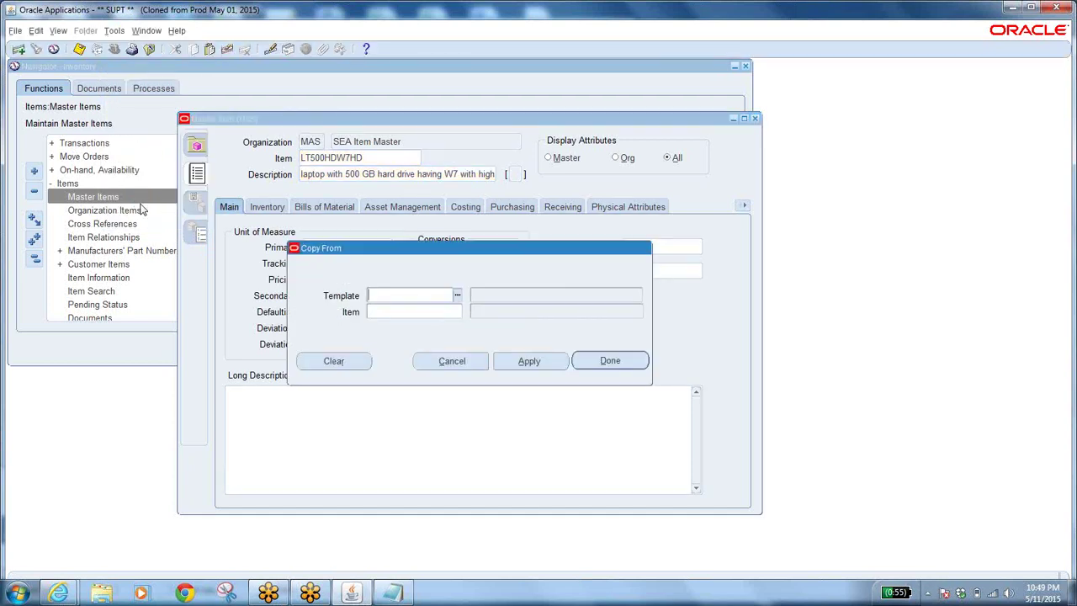
{"action": "left_click", "coordinate": [457, 298]}
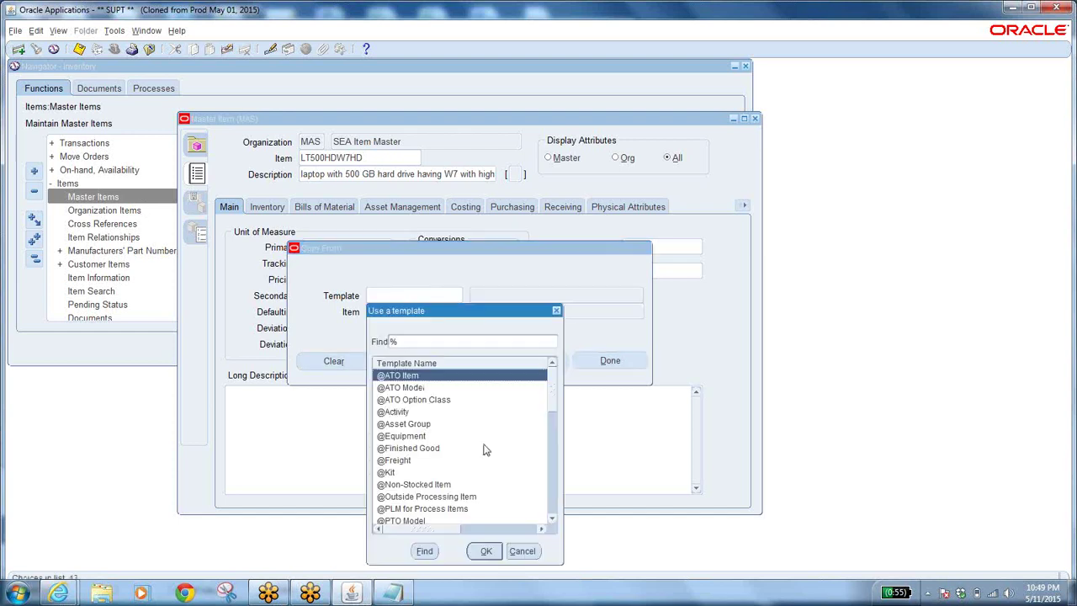
{"action": "left_click", "coordinate": [553, 519]}
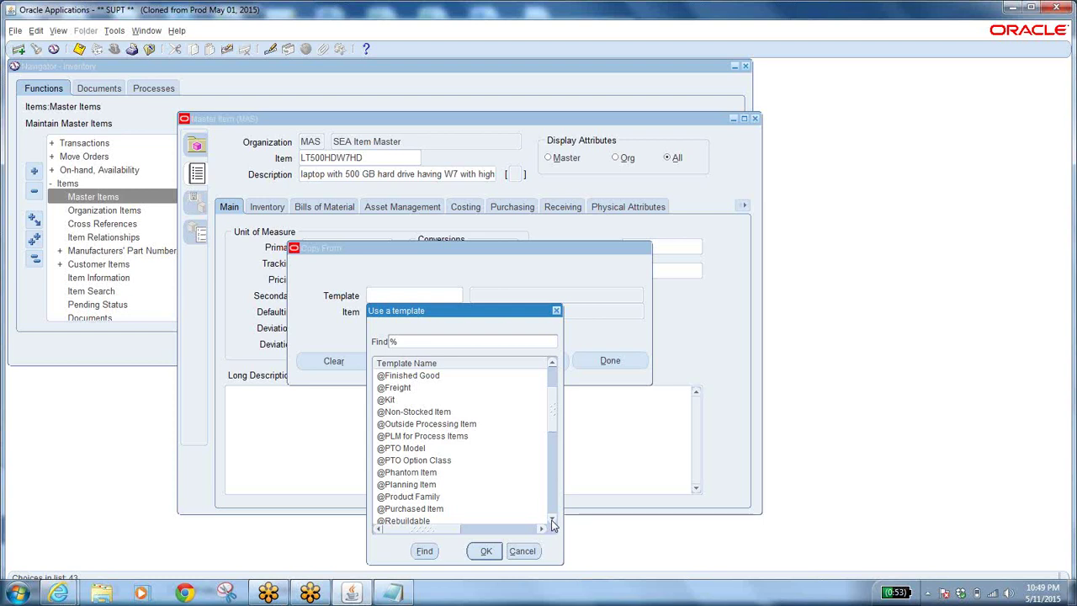
{"action": "left_click", "coordinate": [435, 378]}
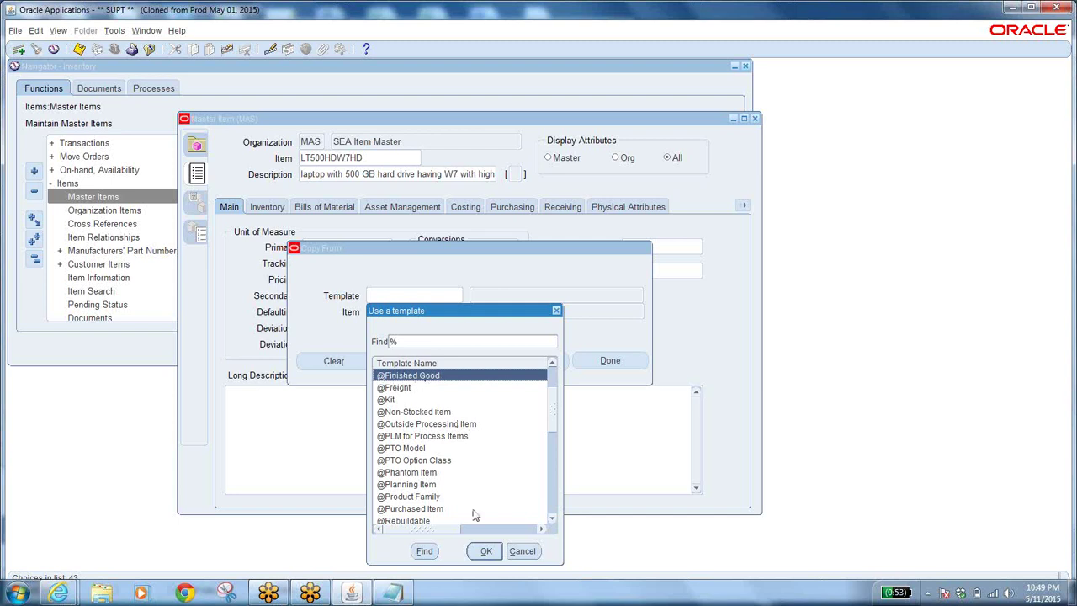
{"action": "left_click", "coordinate": [486, 551]}
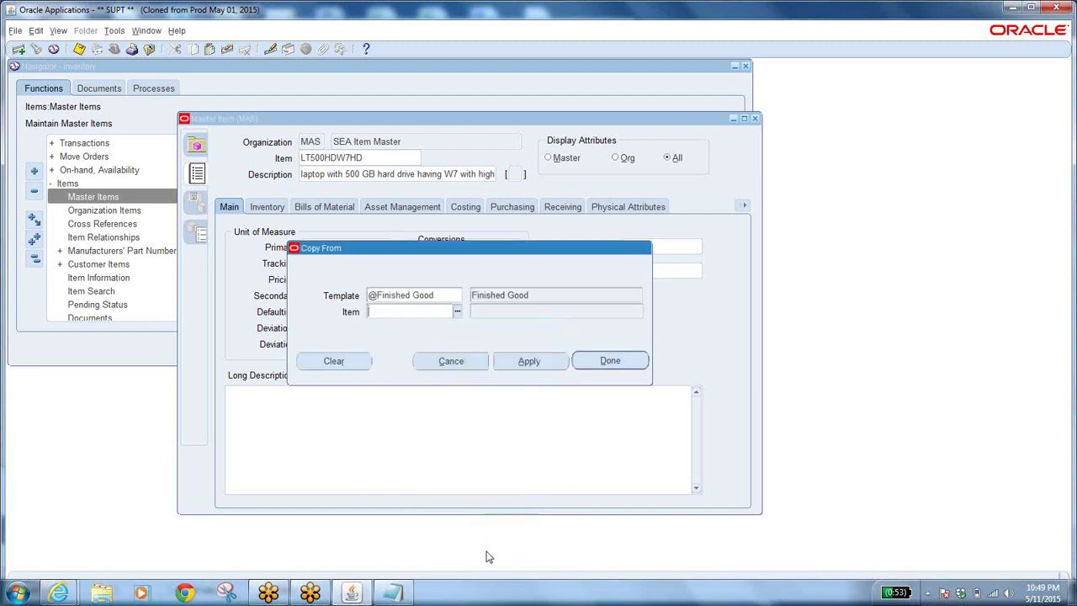
{"action": "left_click", "coordinate": [530, 362]}
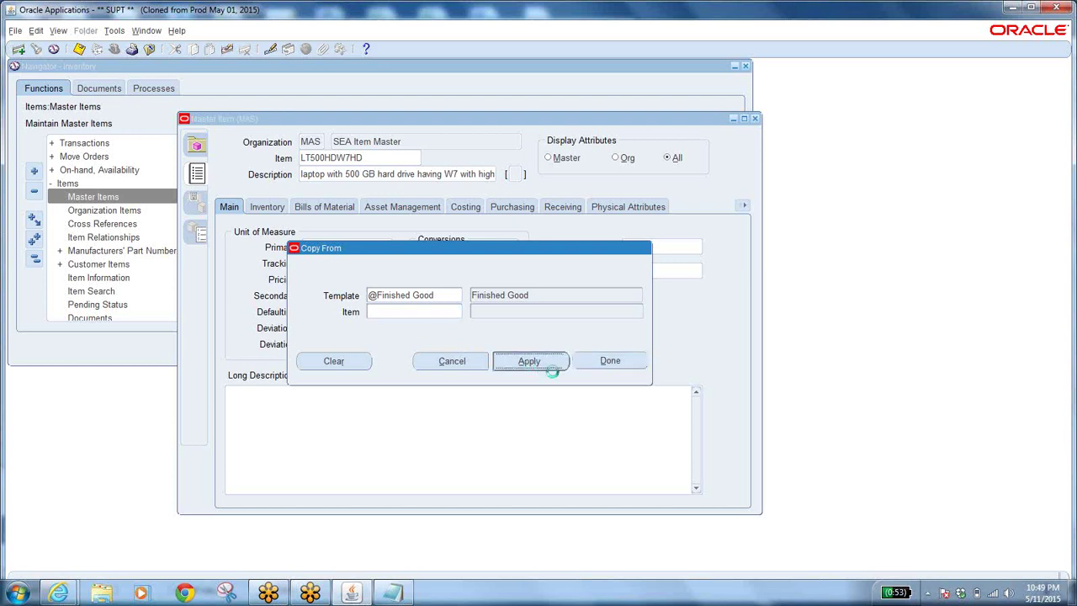
{"action": "left_click", "coordinate": [602, 361]}
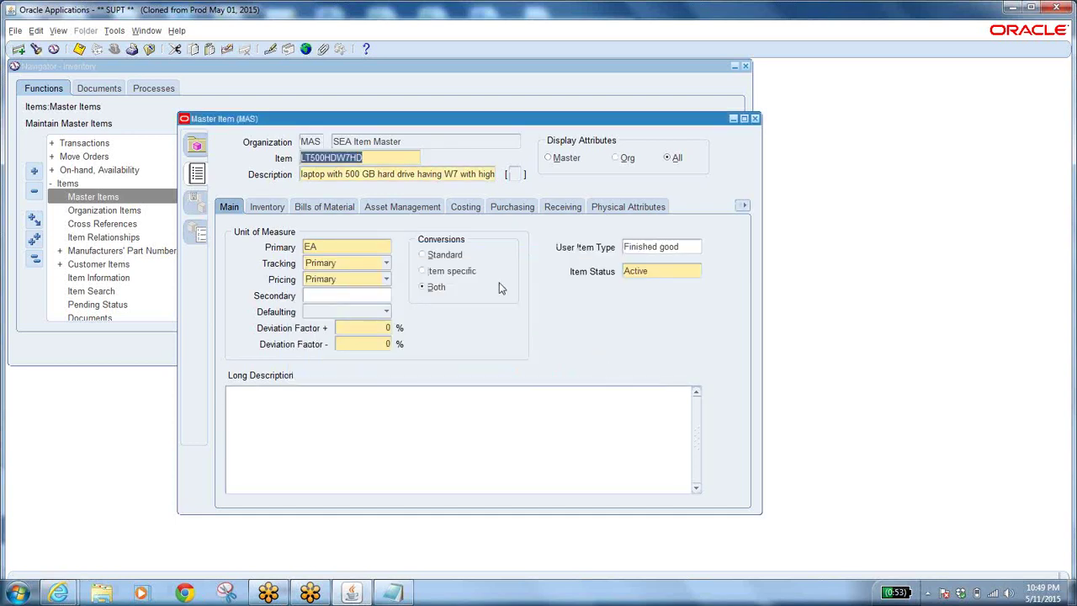
Review the template-filled Inventory, Bills of Material, Asset Management and Costing attributes.
{"action": "left_click", "coordinate": [266, 207]}
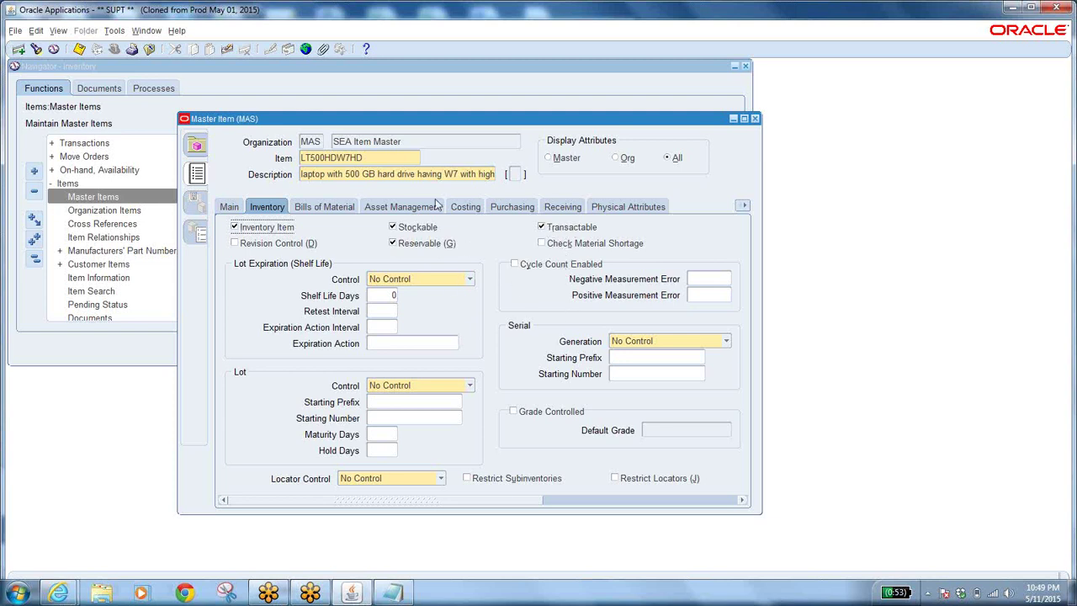
{"action": "left_click", "coordinate": [316, 207]}
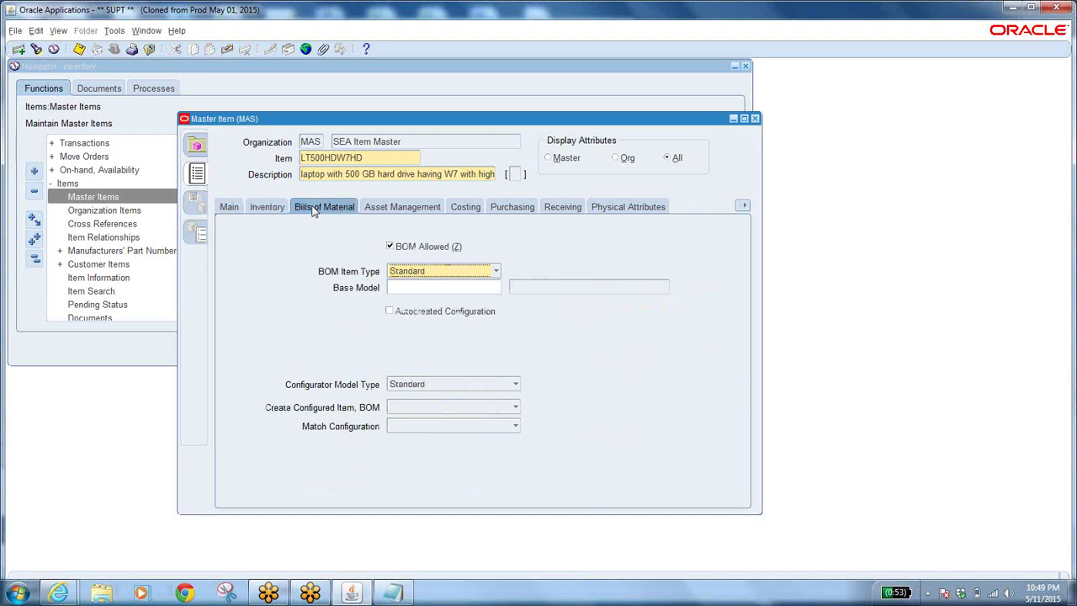
{"action": "left_click", "coordinate": [400, 207]}
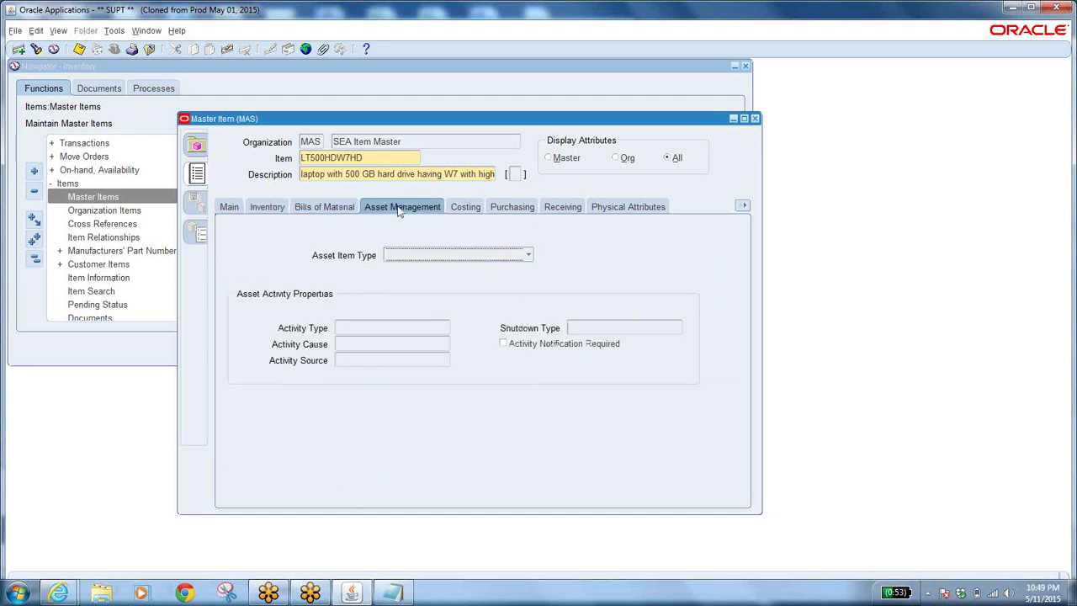
{"action": "left_click", "coordinate": [464, 210]}
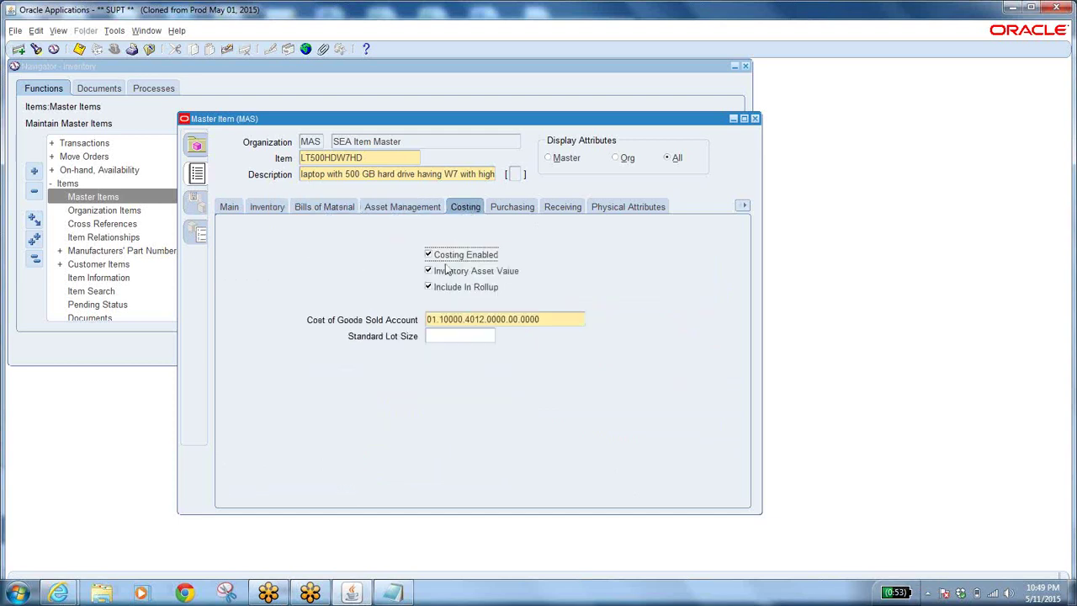
Mark the item Purchased and Purchasable, then review its Receiving and Physical attributes.
{"action": "left_click", "coordinate": [511, 210]}
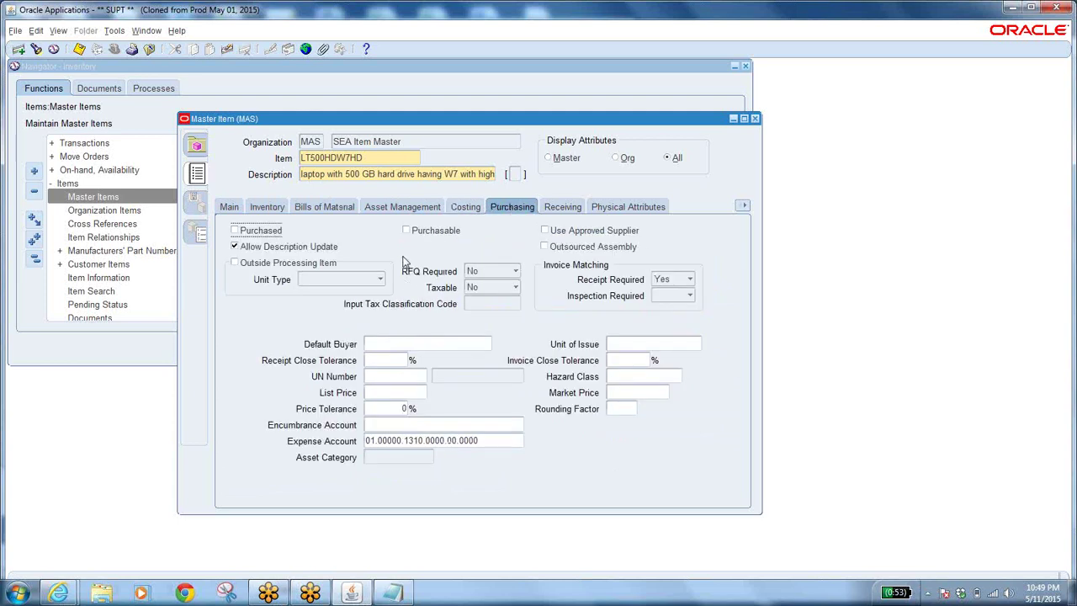
{"action": "left_click", "coordinate": [236, 230]}
{"action": "left_click", "coordinate": [405, 231]}
{"action": "left_click", "coordinate": [235, 231]}
{"action": "left_click", "coordinate": [236, 231]}
{"action": "left_click", "coordinate": [562, 208]}
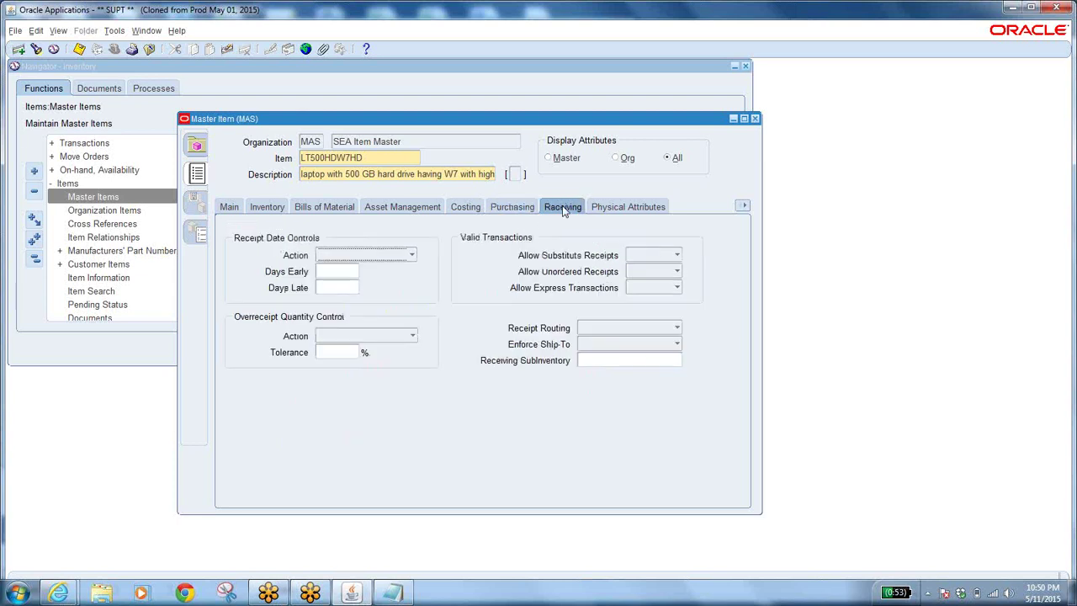
{"action": "left_click", "coordinate": [638, 210]}
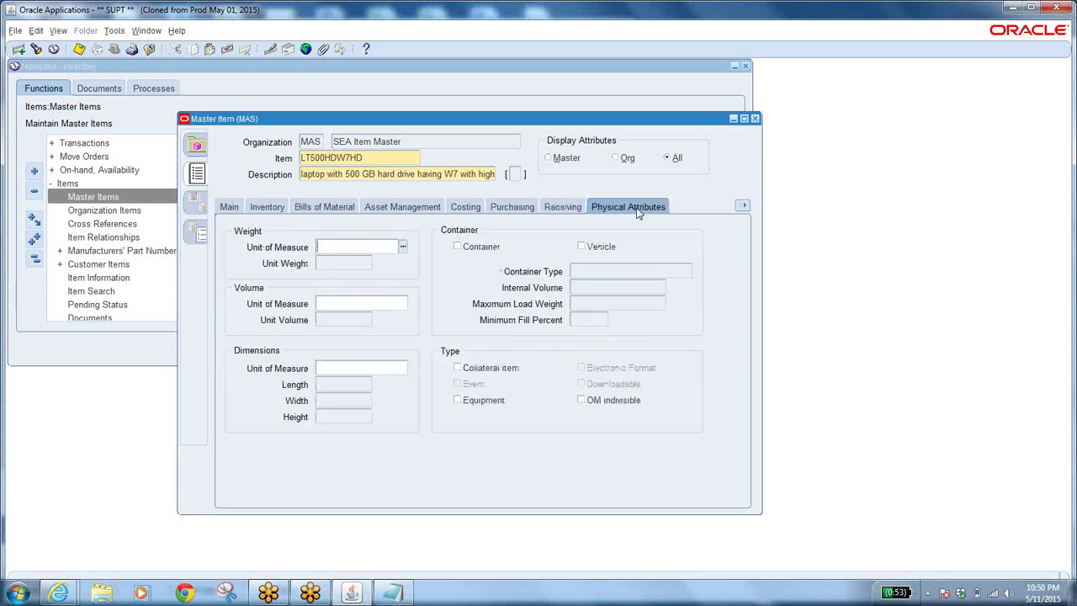
{"action": "left_click", "coordinate": [745, 206]}
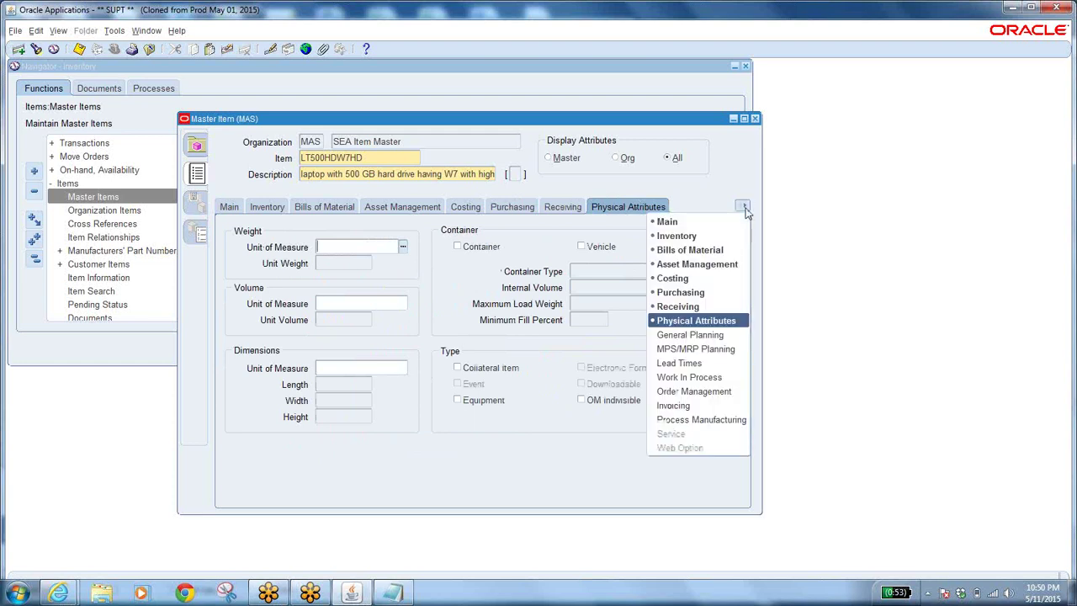
Check General Planning choices keeping Not Planned, then show the MPS/MRP Planning attributes.
{"action": "left_click", "coordinate": [700, 334]}
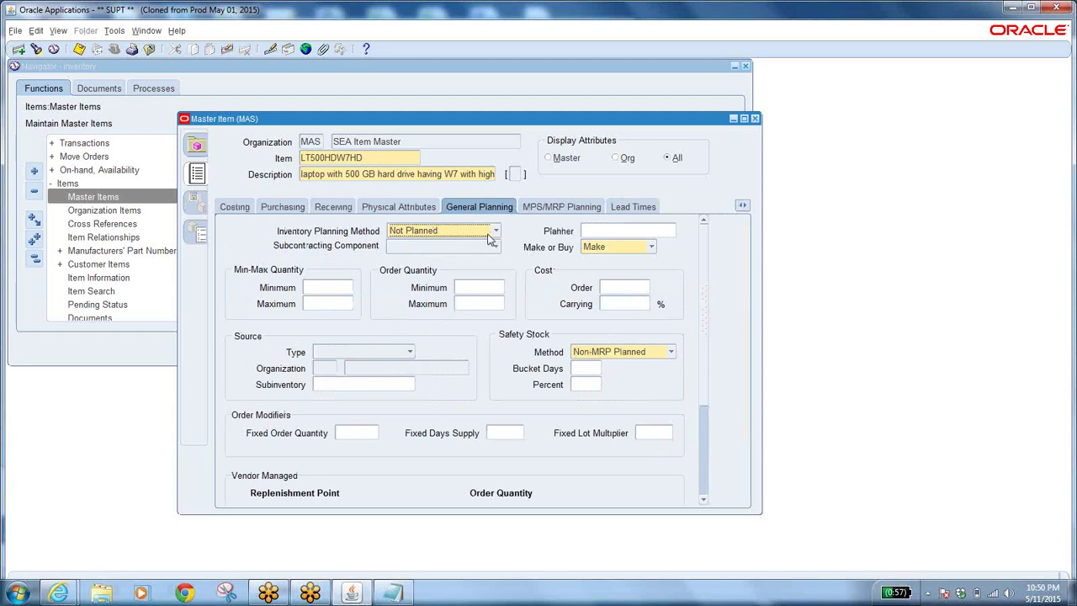
{"action": "left_click", "coordinate": [492, 234]}
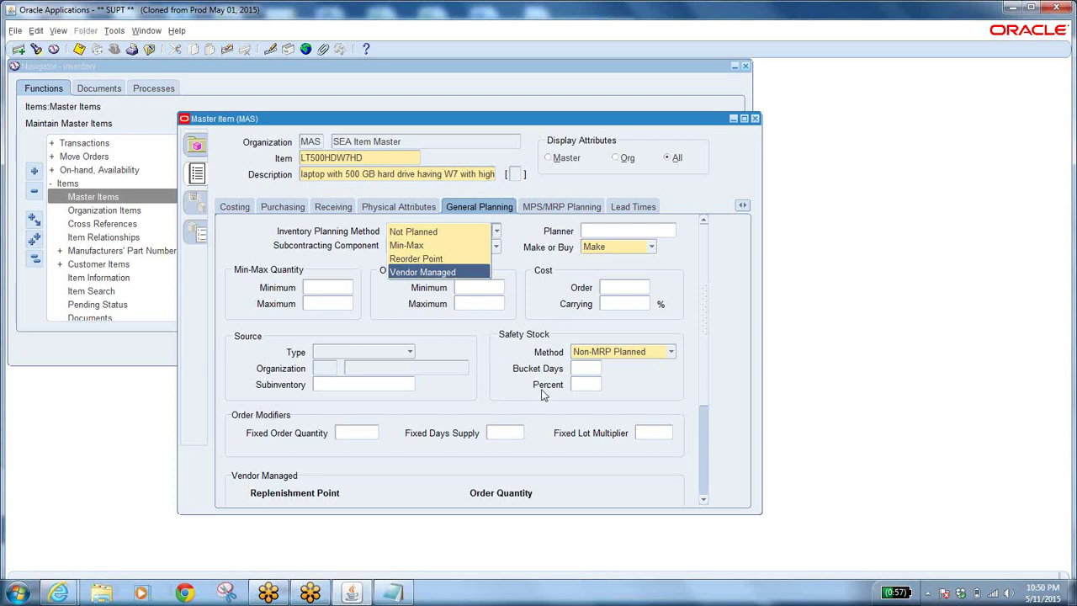
{"action": "left_click", "coordinate": [549, 308]}
{"action": "left_click", "coordinate": [410, 353]}
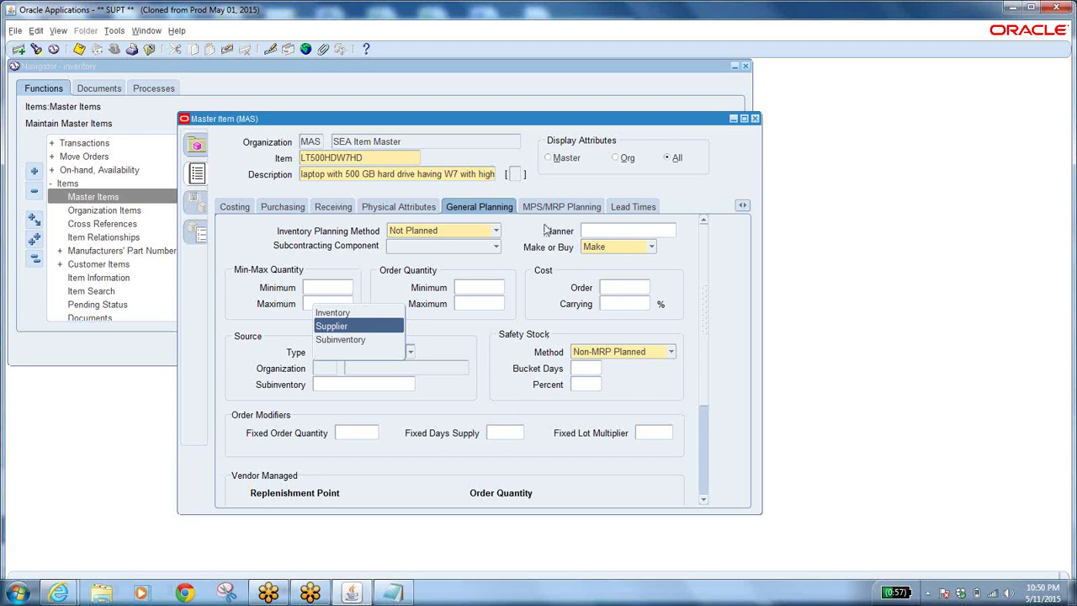
{"action": "left_click", "coordinate": [552, 210]}
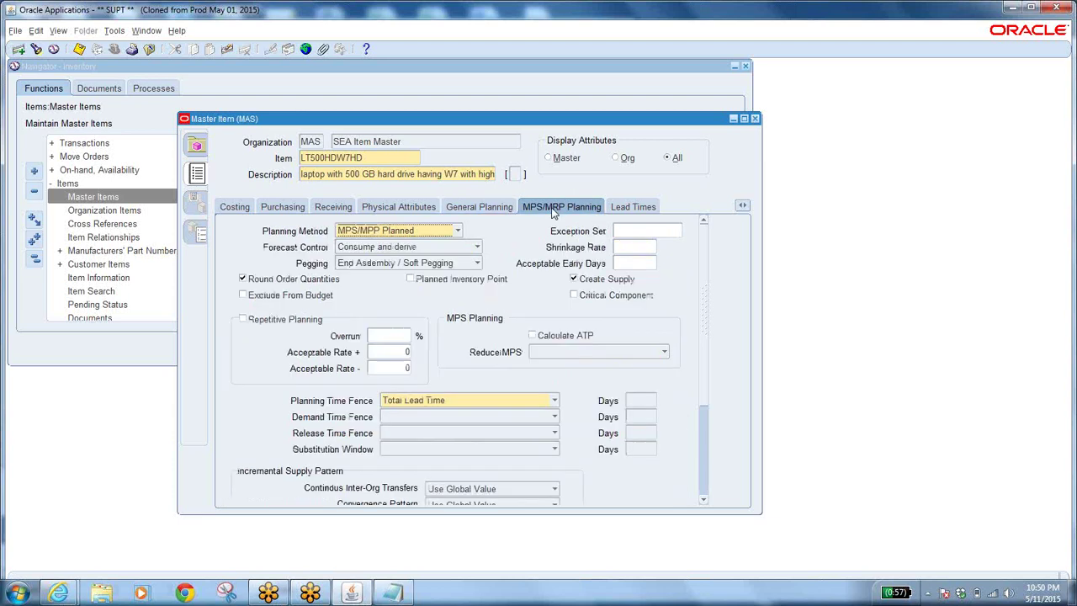
Show LT500HDW7HD's Lead Times attributes: postprocessing 0, lead time lot size 1.
{"action": "left_click", "coordinate": [610, 210]}
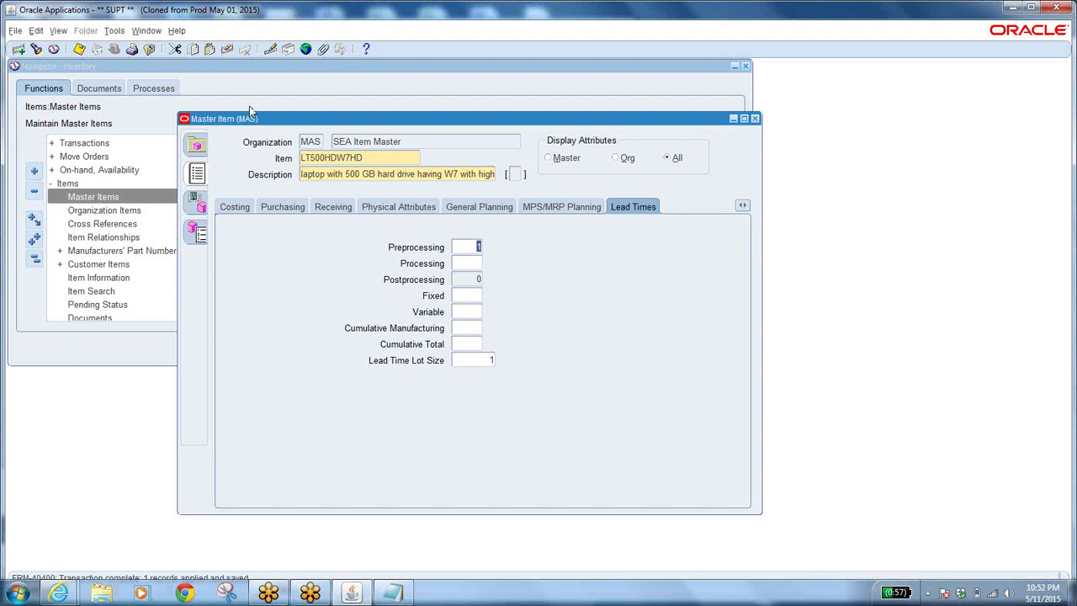
Select item LT500HDW7HD and bring up the Tools menu.
{"action": "double_click", "coordinate": [372, 158]}
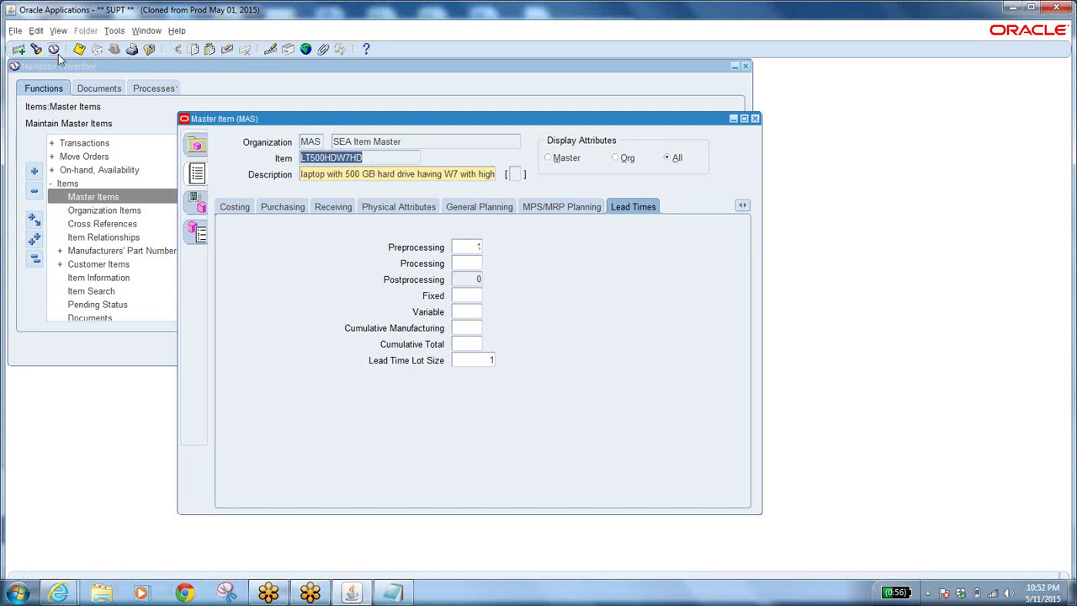
{"action": "left_click", "coordinate": [118, 30]}
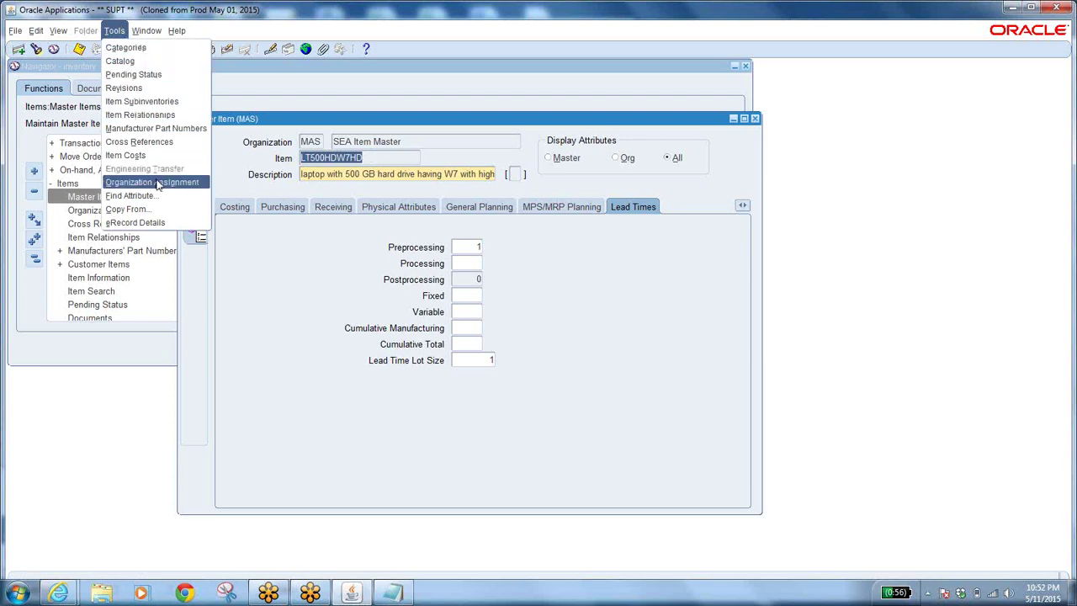
Show LT500HDW7HD's Organization Assignment list, with only SEA Item Master assigned.
{"action": "left_click", "coordinate": [160, 187]}
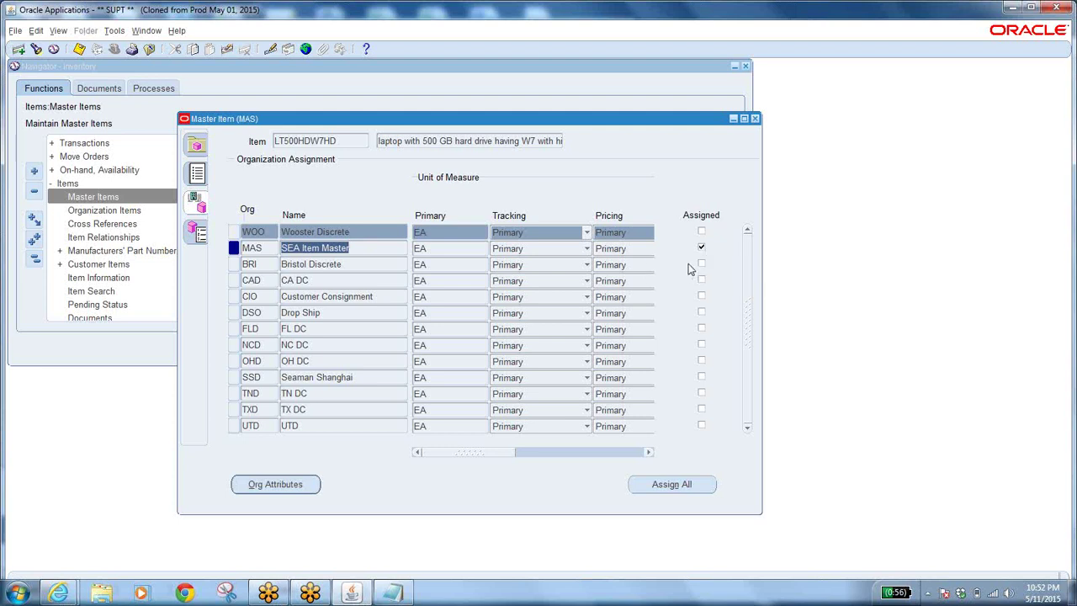
Assign LT500HDW7HD to Wooster Discrete and all organizations, save, and open Wooster Discrete's org attributes.
{"action": "left_click", "coordinate": [362, 250]}
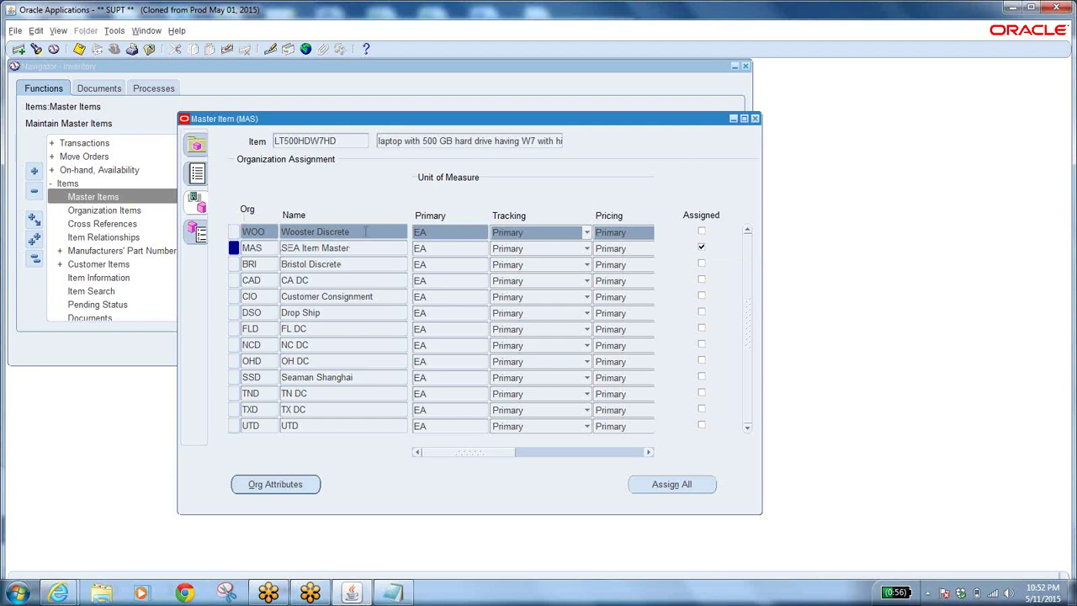
{"action": "left_click", "coordinate": [366, 232]}
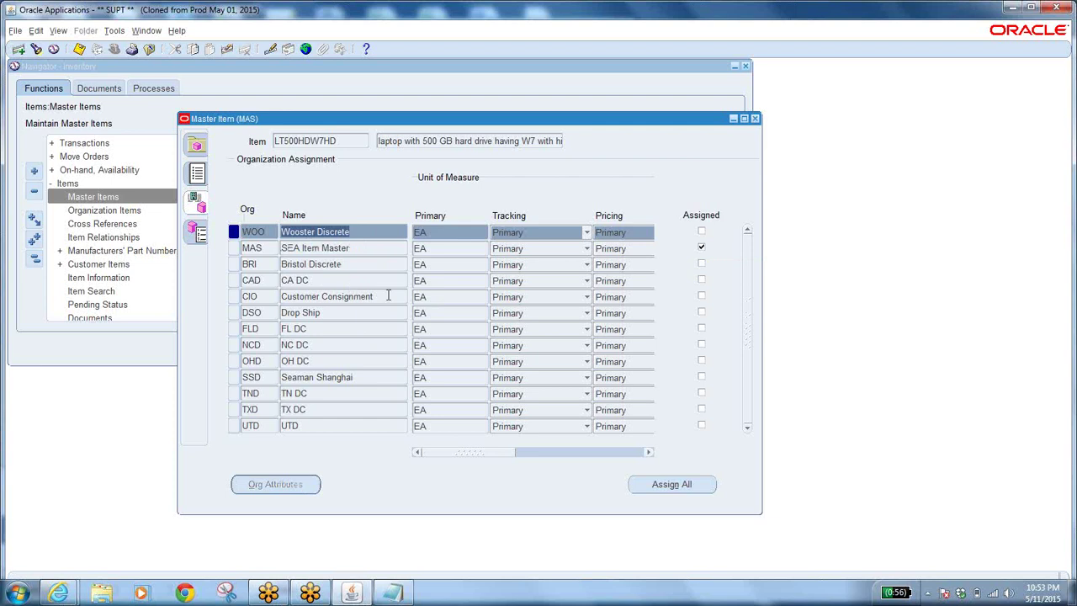
{"action": "left_click", "coordinate": [702, 234]}
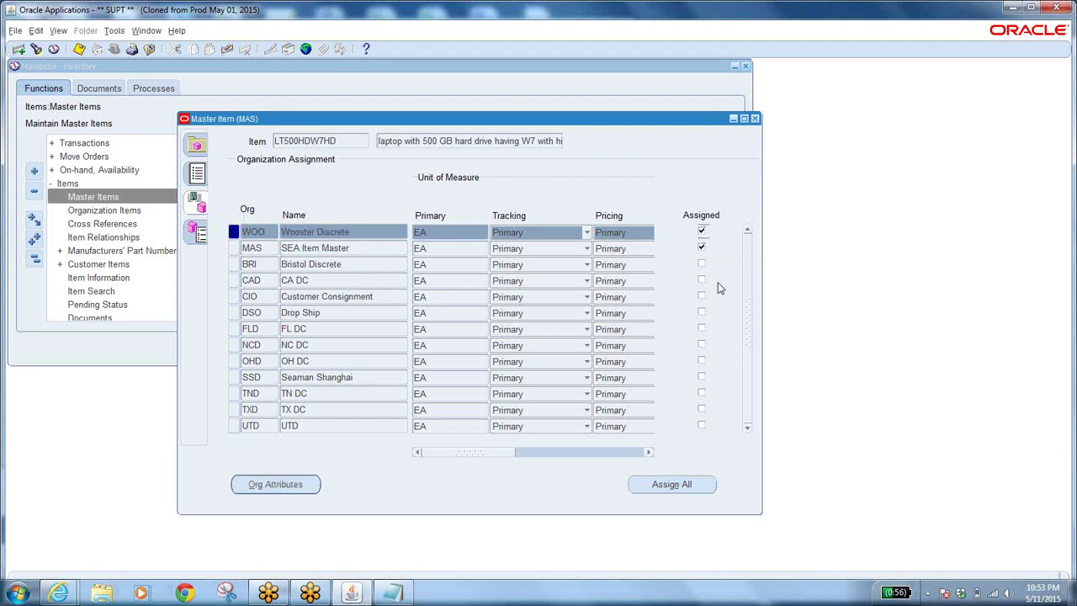
{"action": "left_click", "coordinate": [676, 488]}
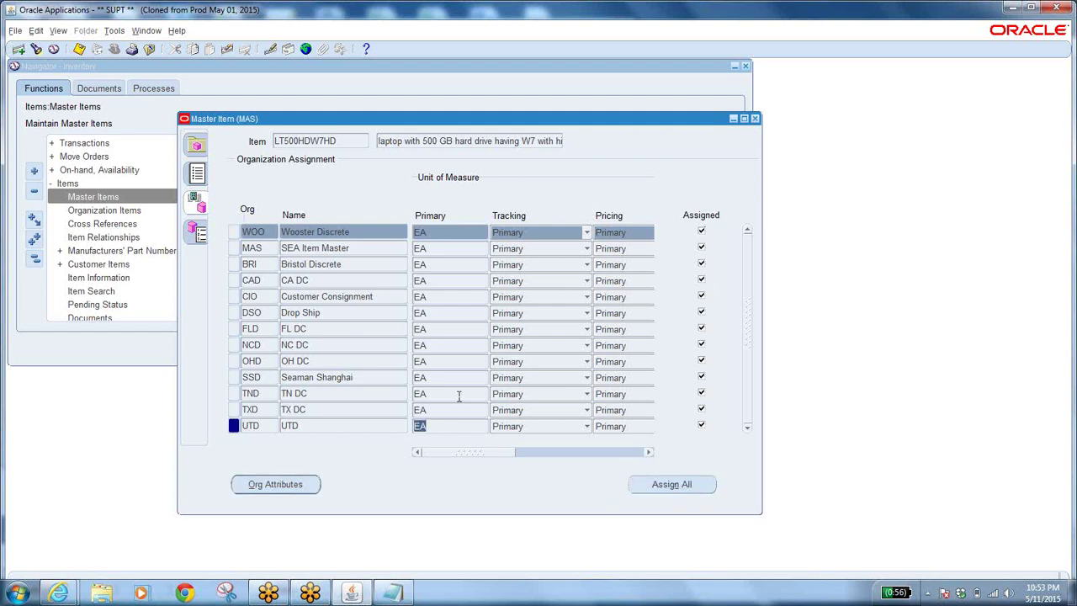
{"action": "left_click", "coordinate": [361, 239]}
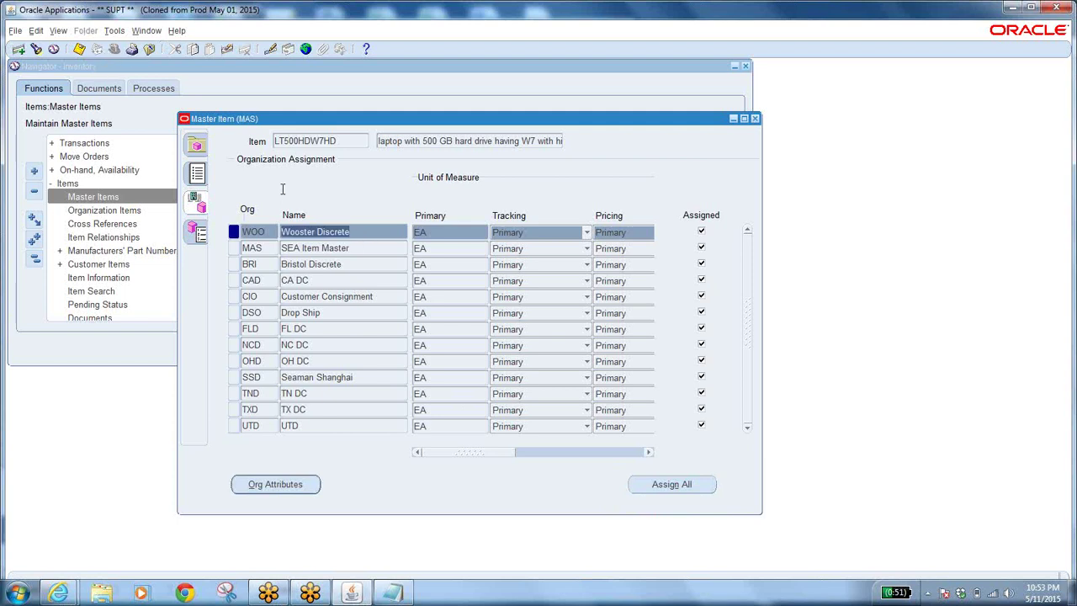
{"action": "left_click", "coordinate": [78, 48]}
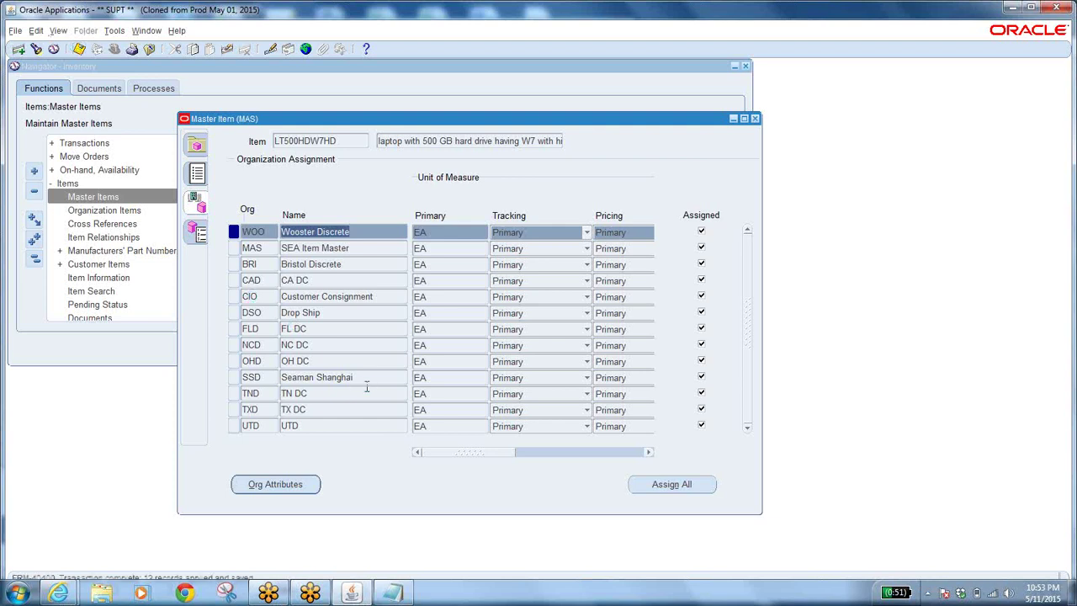
{"action": "left_click", "coordinate": [358, 231]}
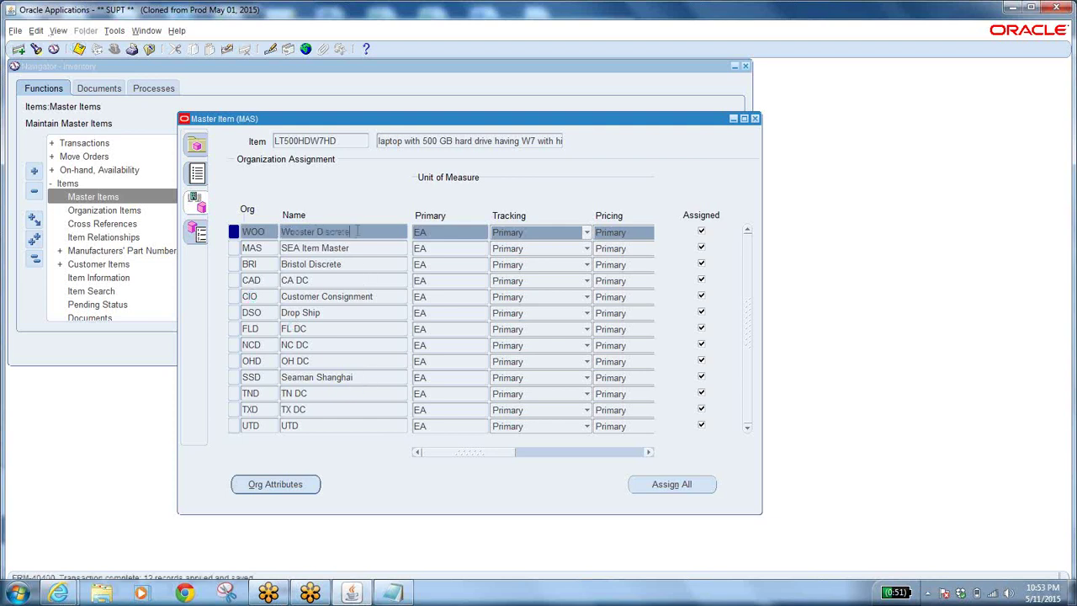
{"action": "left_click", "coordinate": [279, 488]}
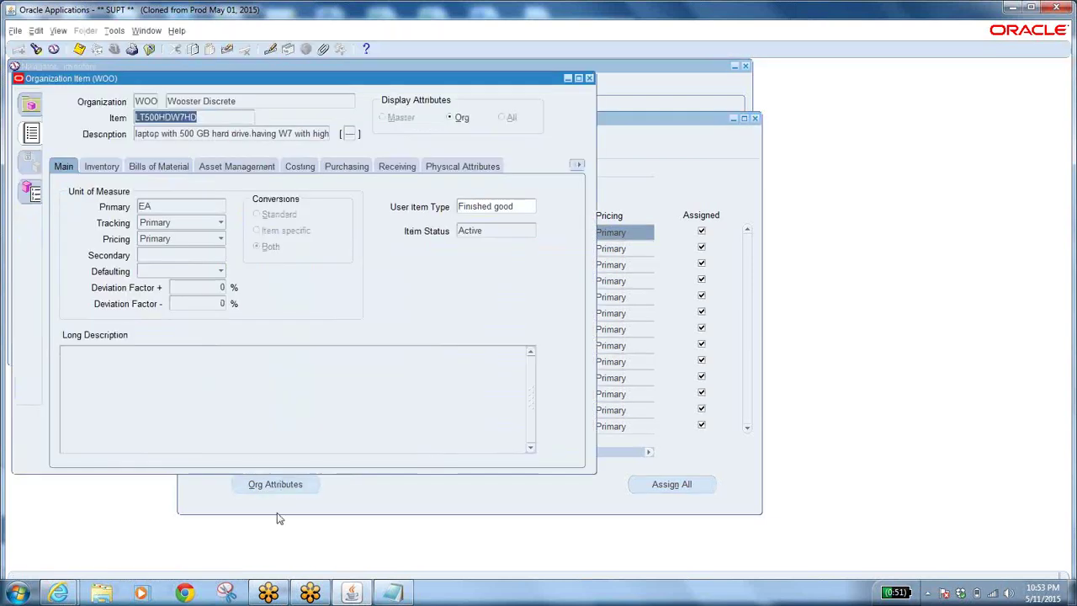
Review Wooster Discrete's Inventory, Bills of Material, Asset Management, Costing, Purchasing, Receiving and Physical attributes for LT500HDW7HD.
{"action": "left_click", "coordinate": [167, 209]}
{"action": "left_click", "coordinate": [105, 166]}
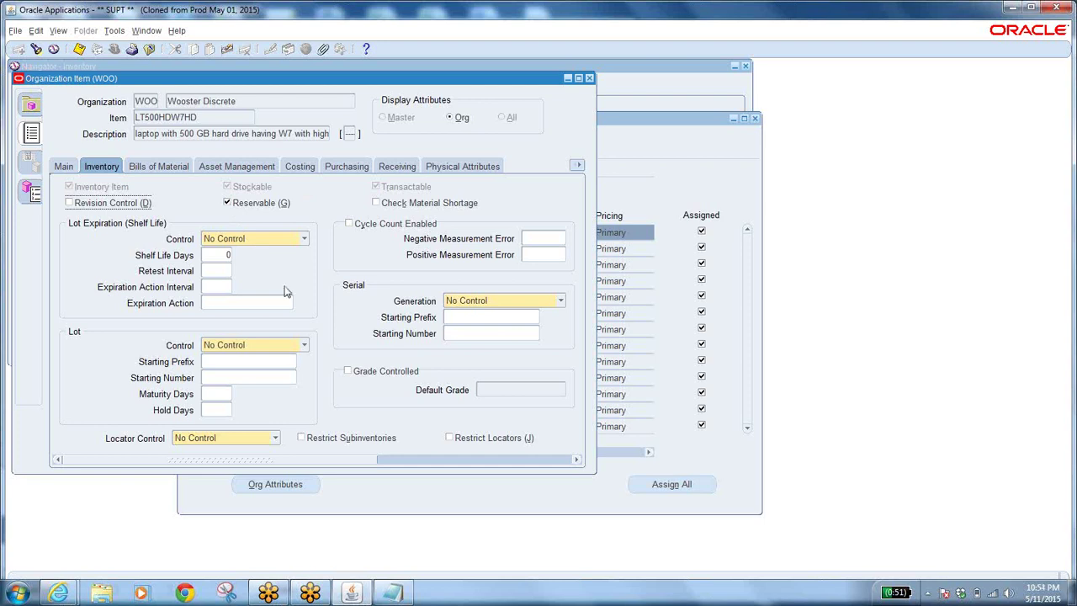
{"action": "left_click", "coordinate": [167, 167]}
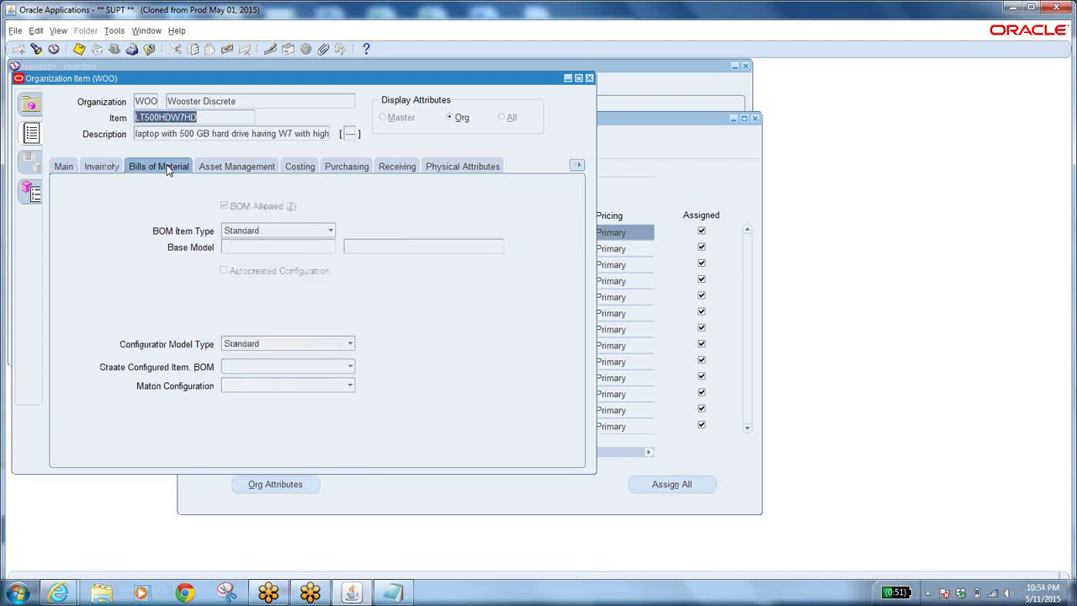
{"action": "left_click", "coordinate": [252, 166]}
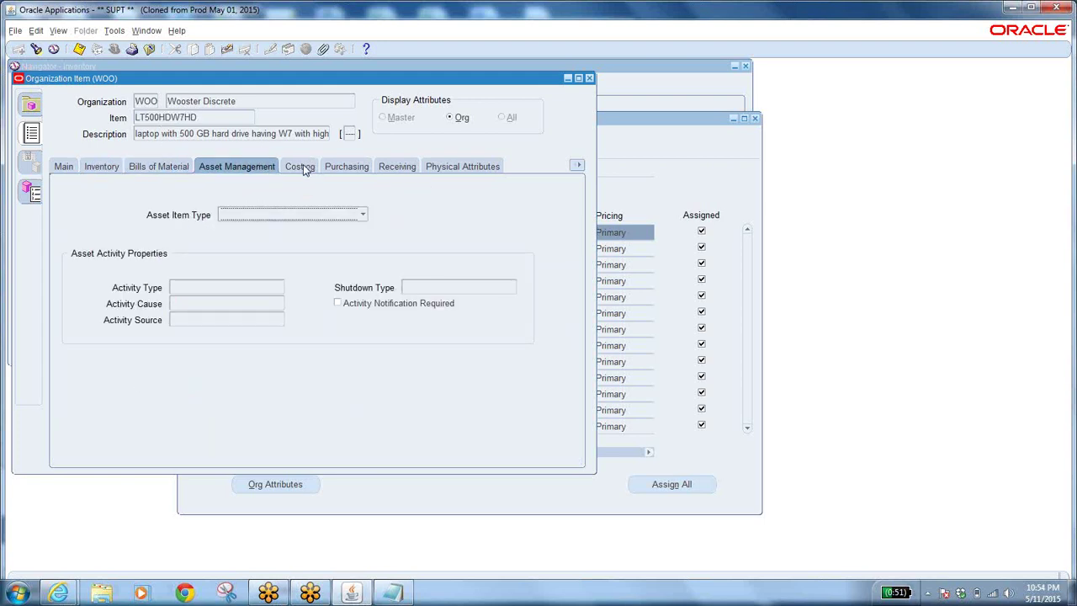
{"action": "left_click", "coordinate": [301, 167]}
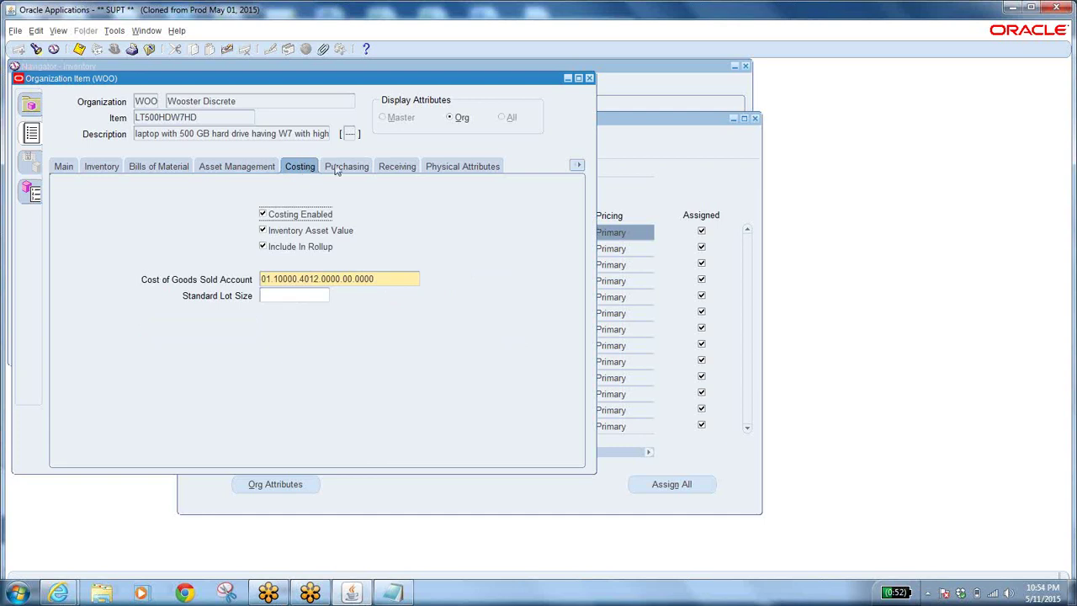
{"action": "left_click", "coordinate": [339, 167]}
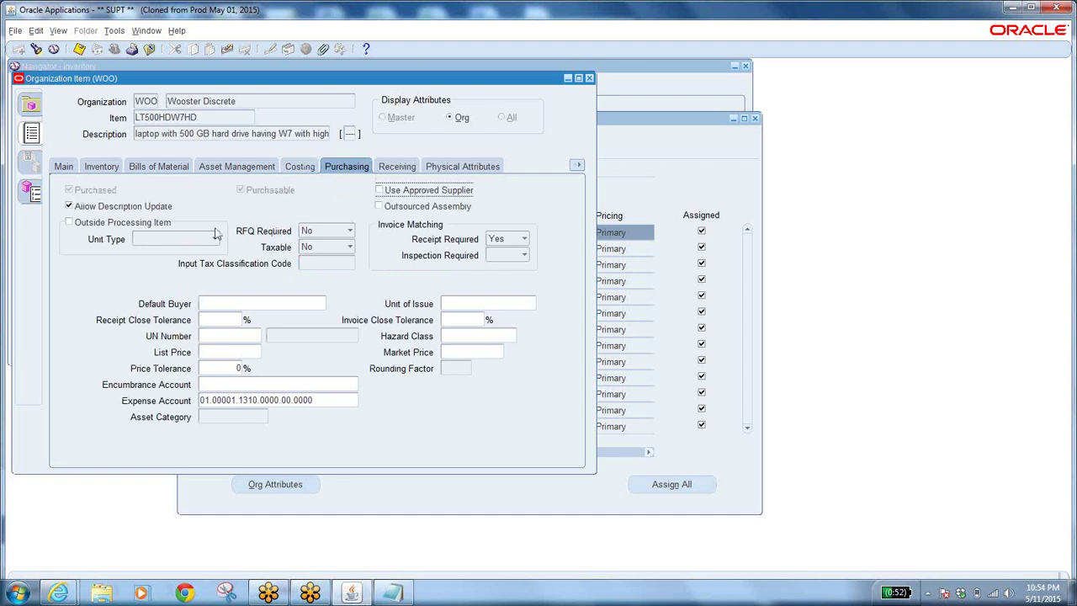
{"action": "left_click", "coordinate": [407, 167]}
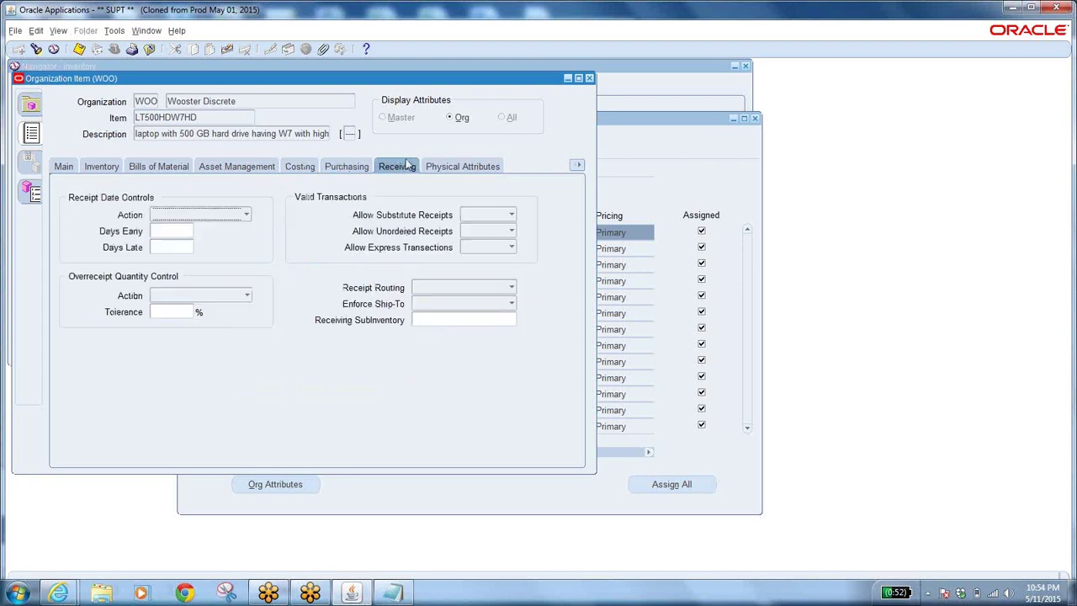
{"action": "left_click", "coordinate": [457, 163]}
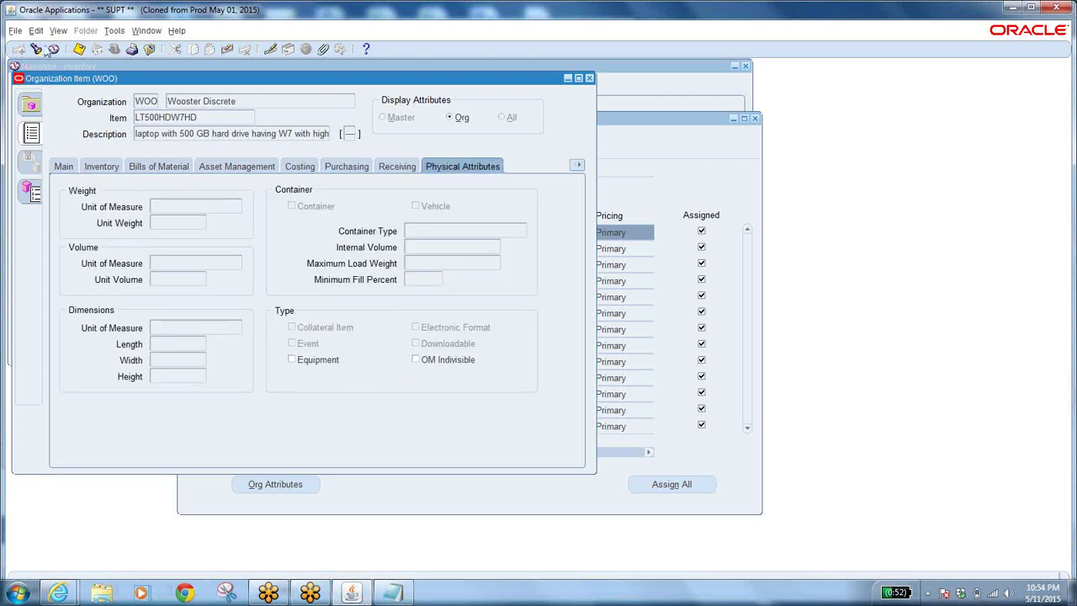
Try saving, then return to the Inventory attributes with item LT500HDW7HD selected.
{"action": "left_click", "coordinate": [78, 48]}
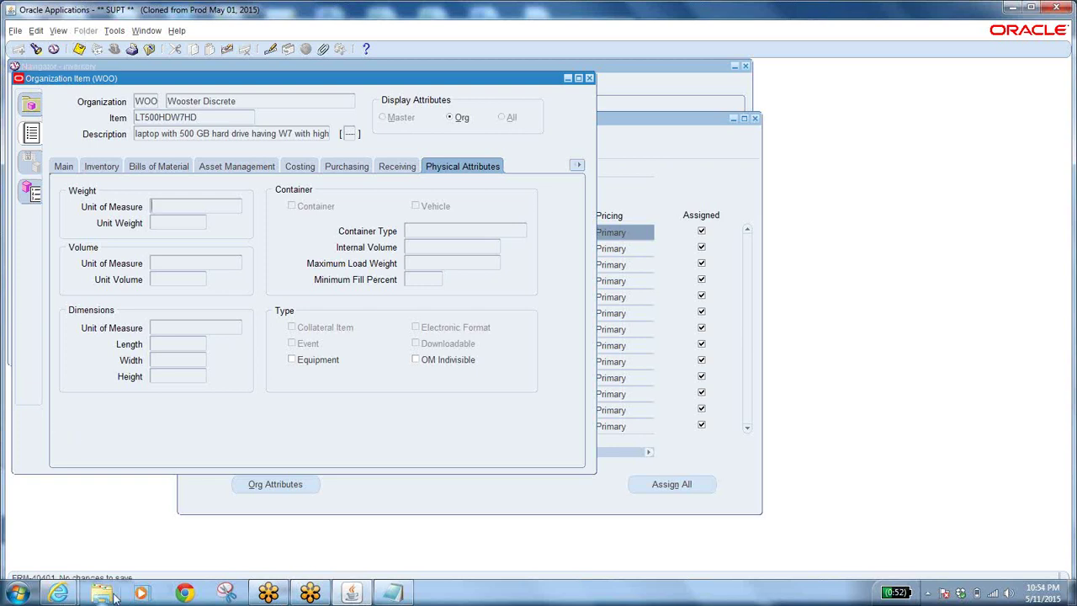
{"action": "left_click", "coordinate": [62, 166]}
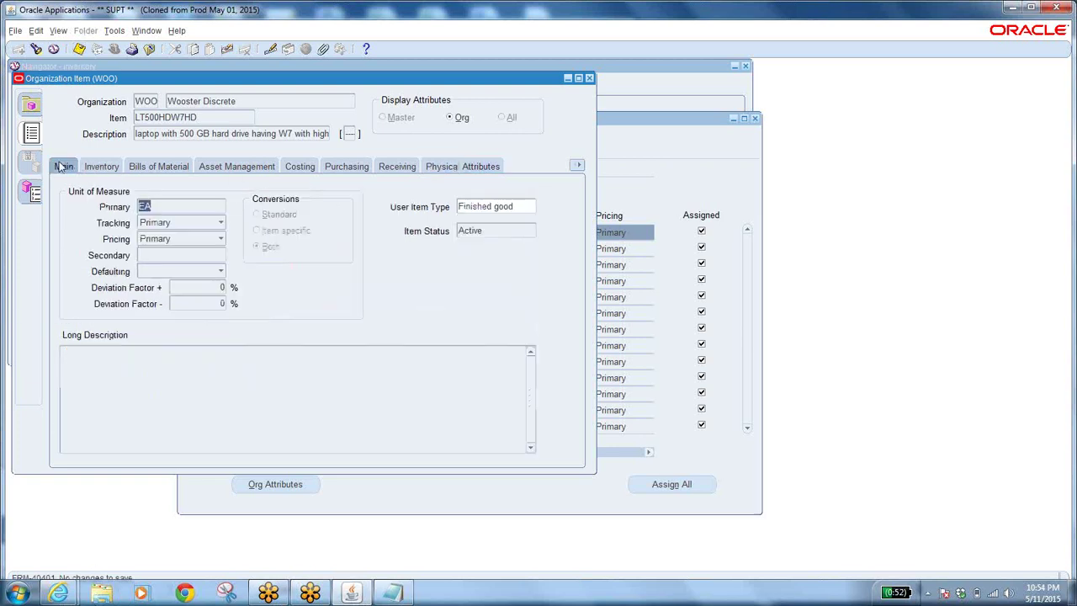
{"action": "left_click", "coordinate": [218, 118]}
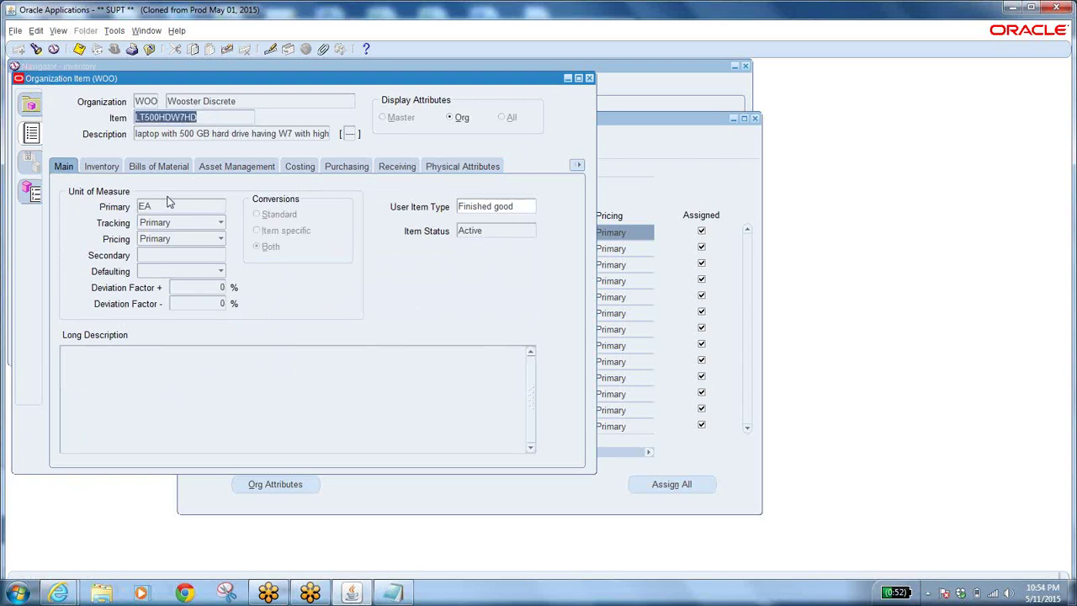
{"action": "left_click", "coordinate": [111, 168]}
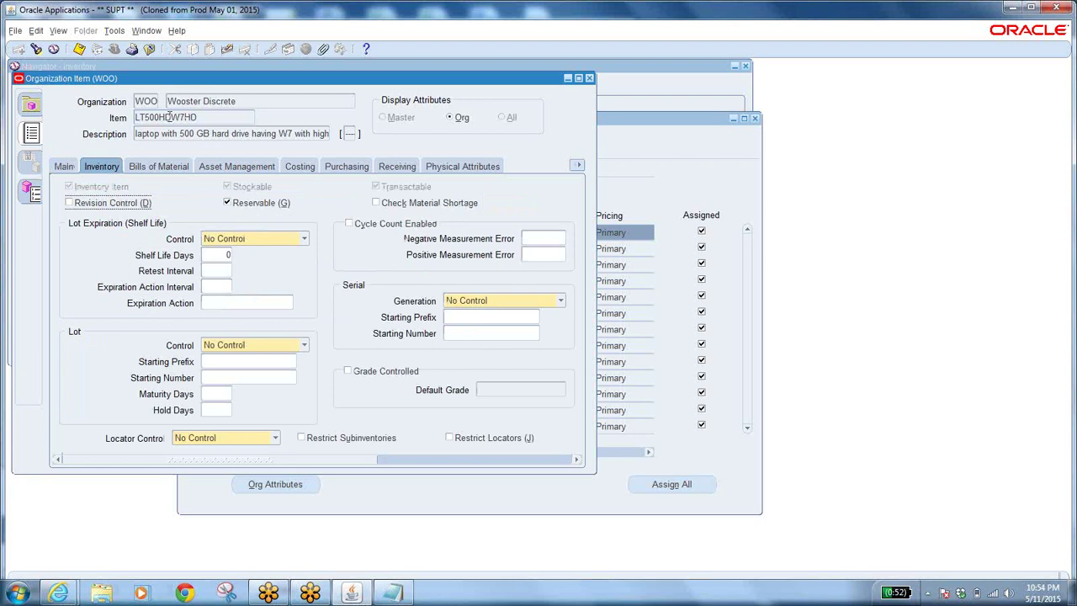
{"action": "double_click", "coordinate": [213, 118]}
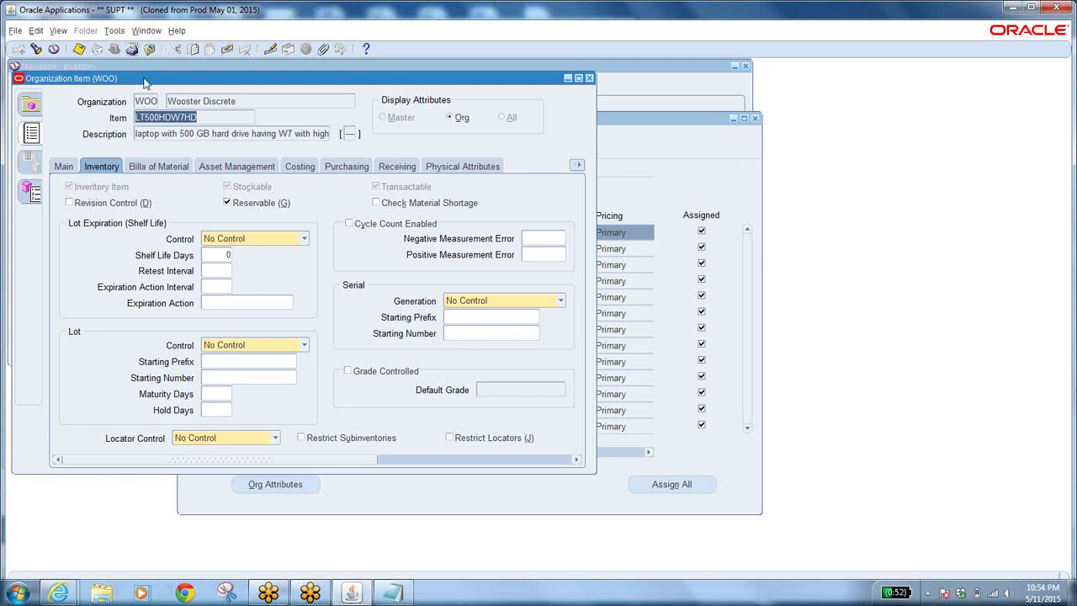
Close Wooster Discrete's Organization Item window and go back to LT500HDW7HD's 13-organization assignment list.
{"action": "left_click", "coordinate": [589, 77]}
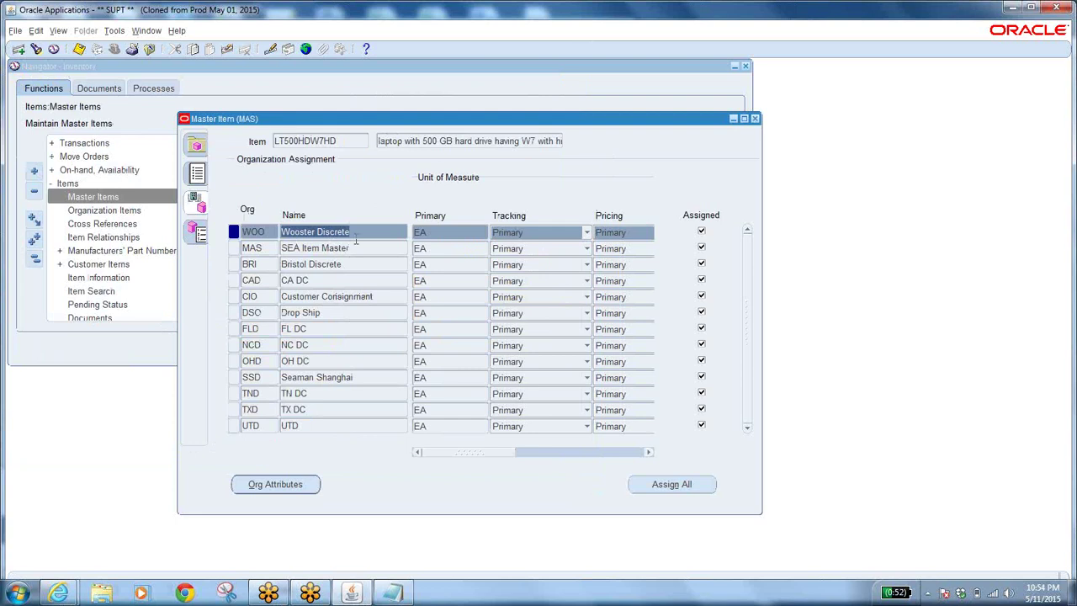
{"action": "left_click", "coordinate": [194, 173]}
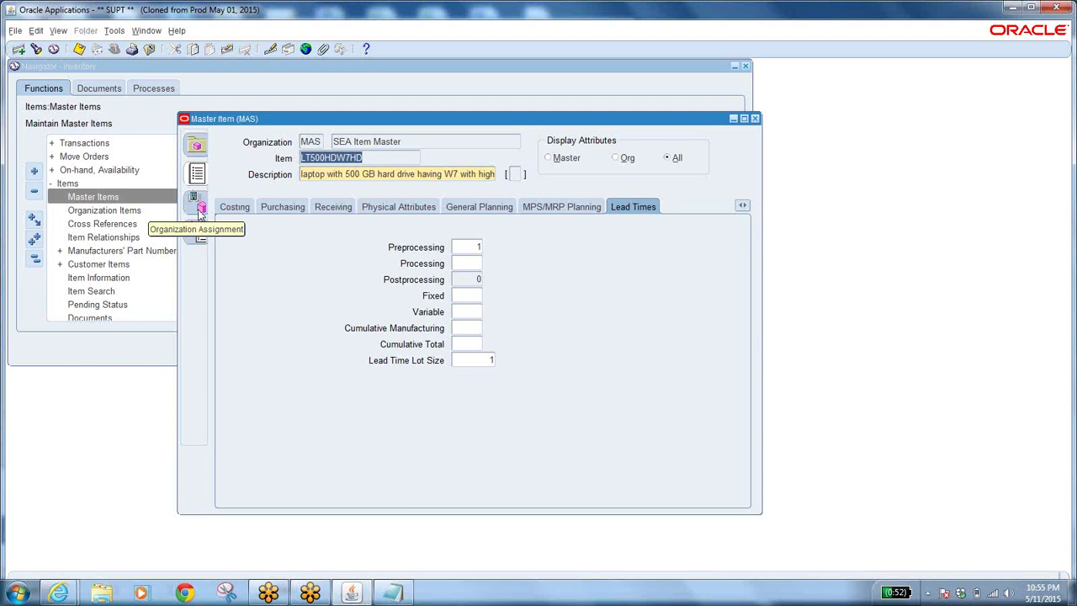
{"action": "left_click", "coordinate": [113, 31]}
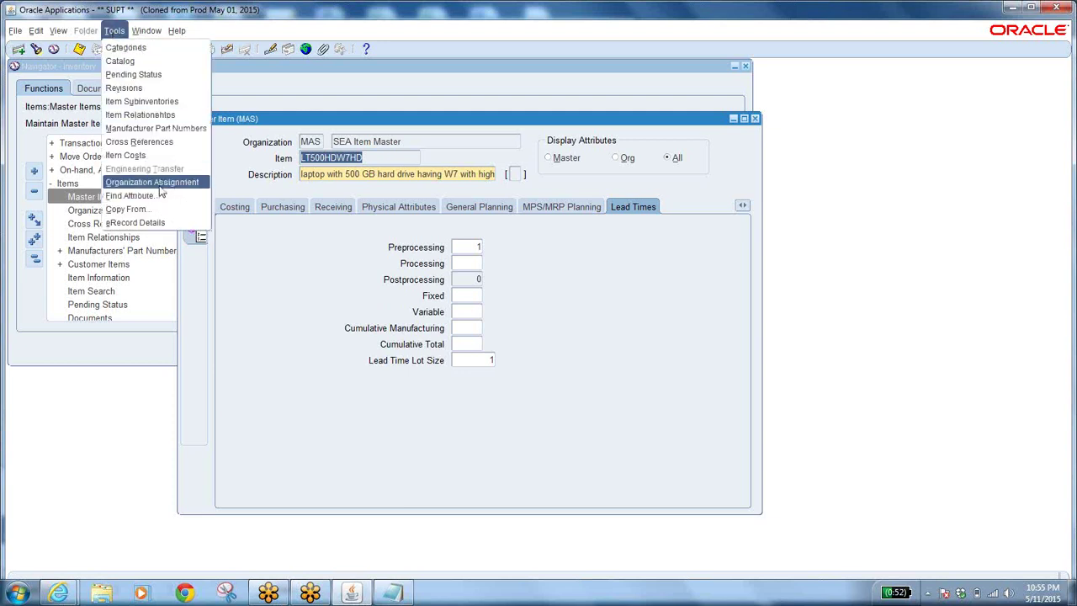
{"action": "left_click", "coordinate": [241, 249]}
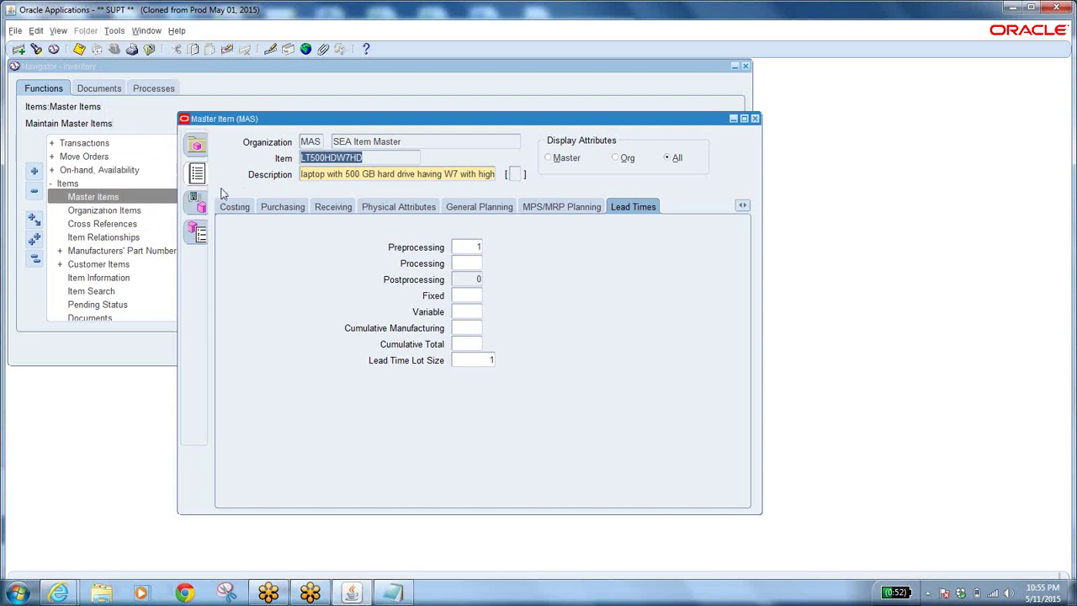
{"action": "left_click", "coordinate": [201, 208]}
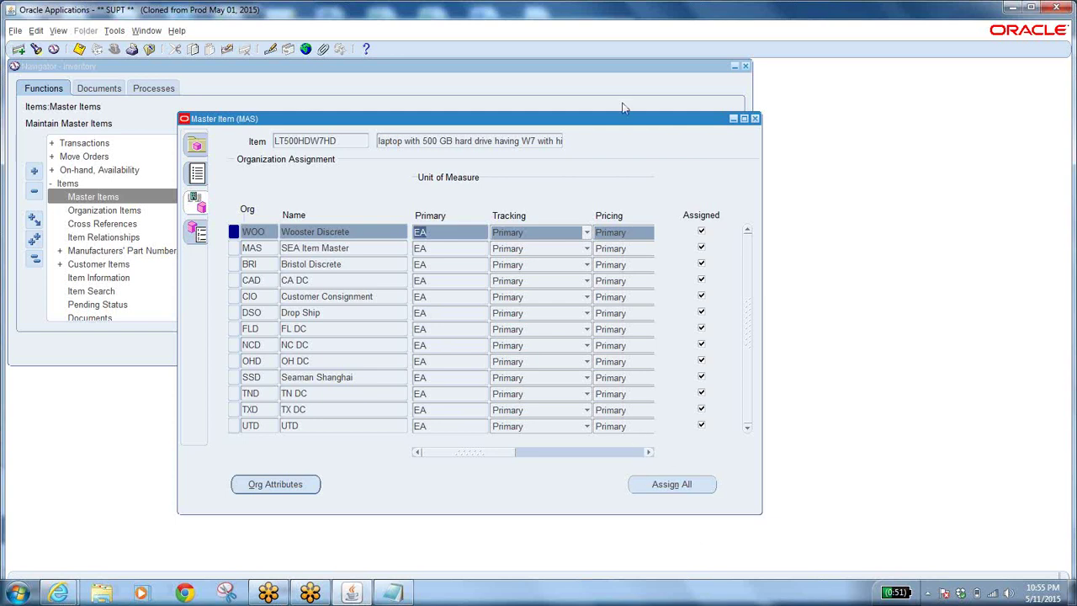
{"action": "double_click", "coordinate": [342, 140]}
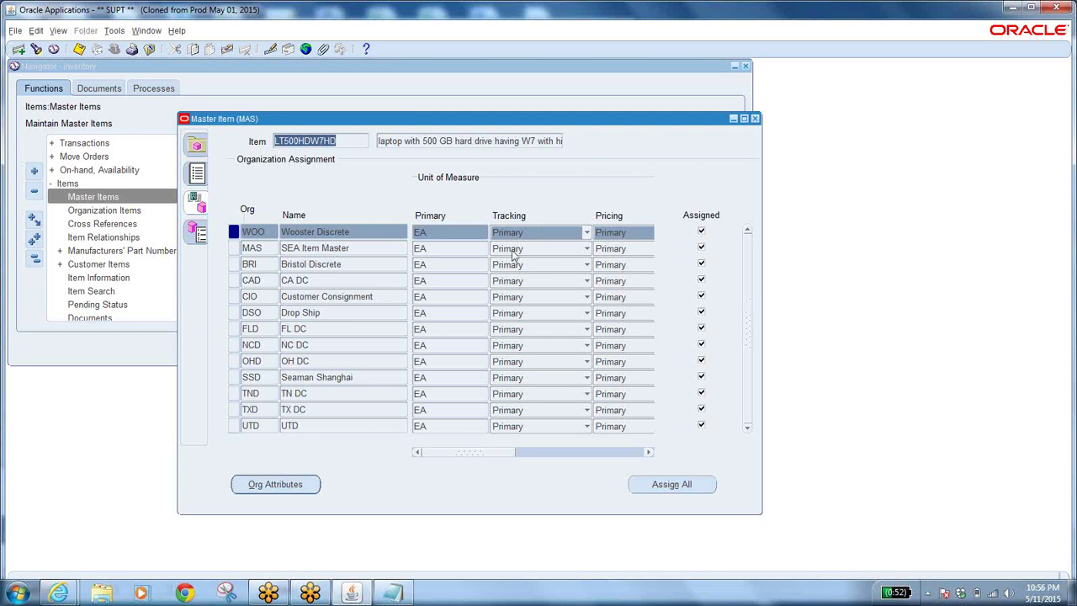
{"action": "left_click", "coordinate": [356, 250]}
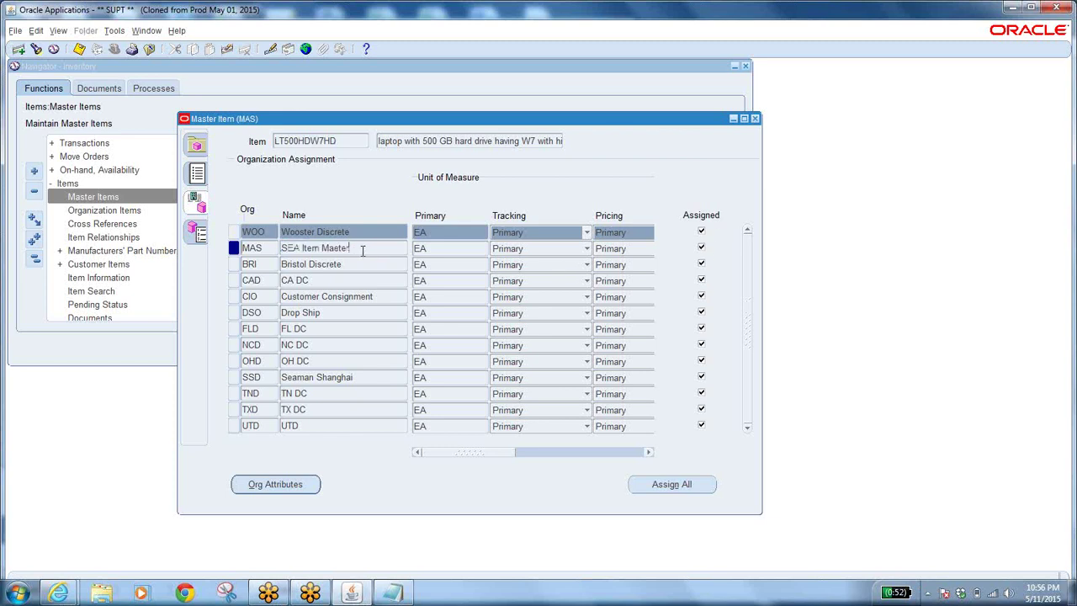
{"action": "key", "text": "Up"}
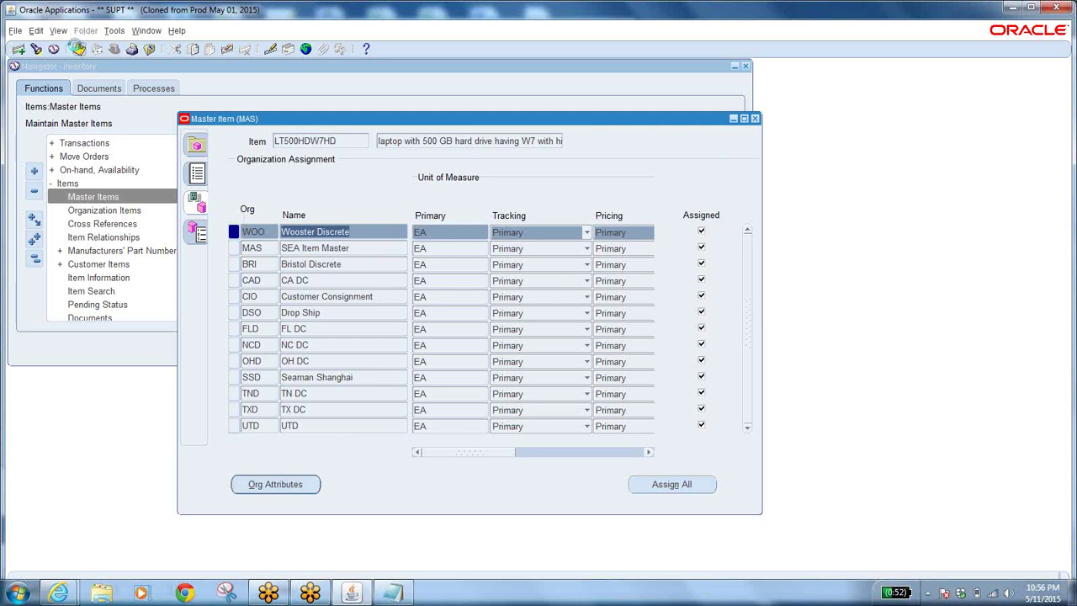
{"action": "double_click", "coordinate": [347, 139]}
{"action": "key", "text": "ctrl+c"}
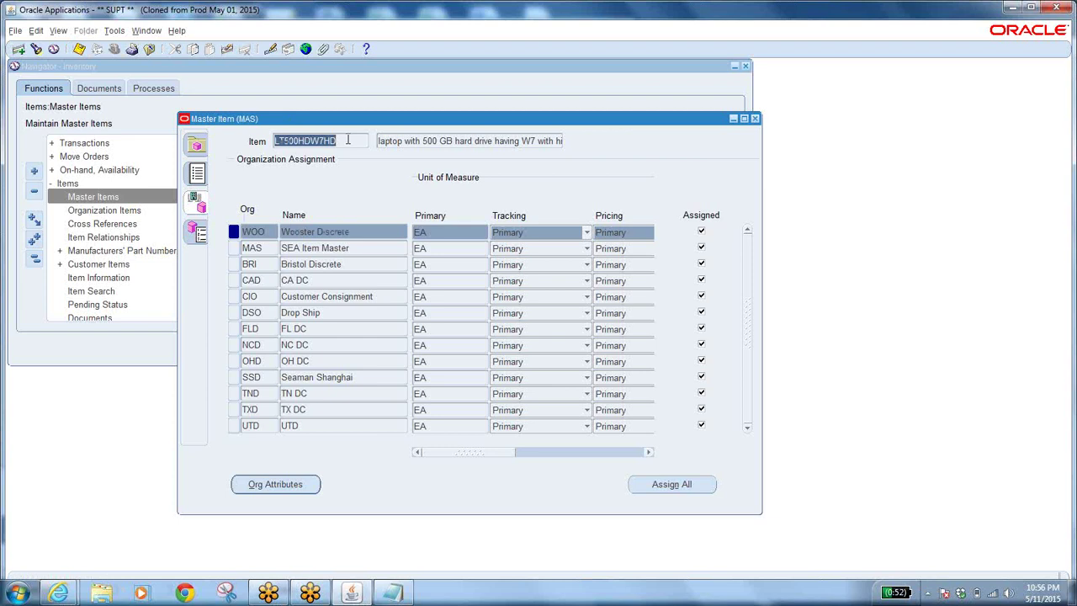
Reopen Master Items and query item LT500HDW7HD to load its record.
{"action": "left_click", "coordinate": [149, 49]}
{"action": "double_click", "coordinate": [106, 195]}
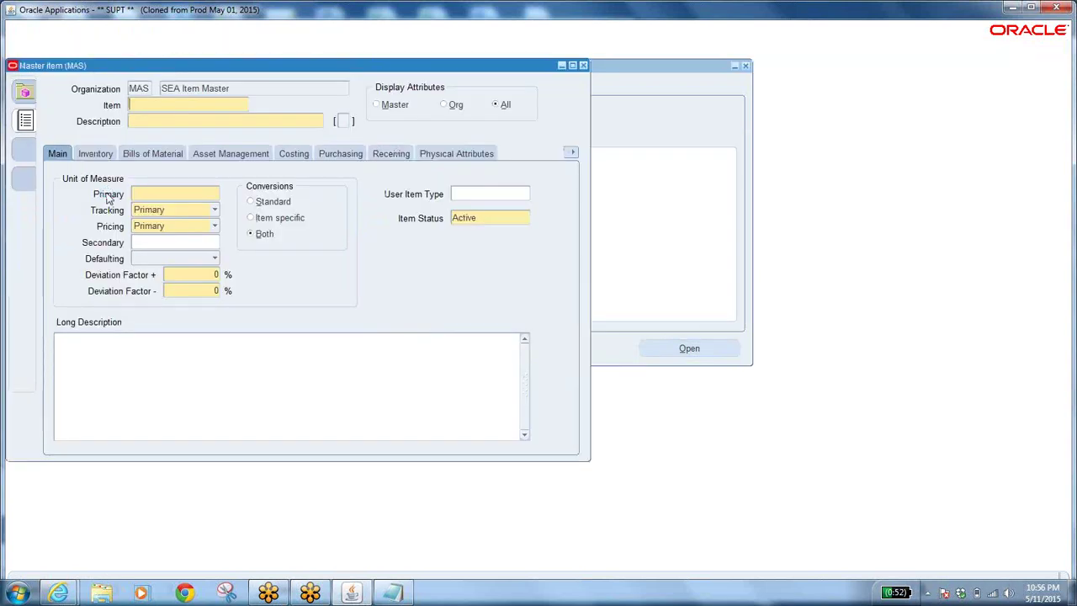
{"action": "key", "text": "F11"}
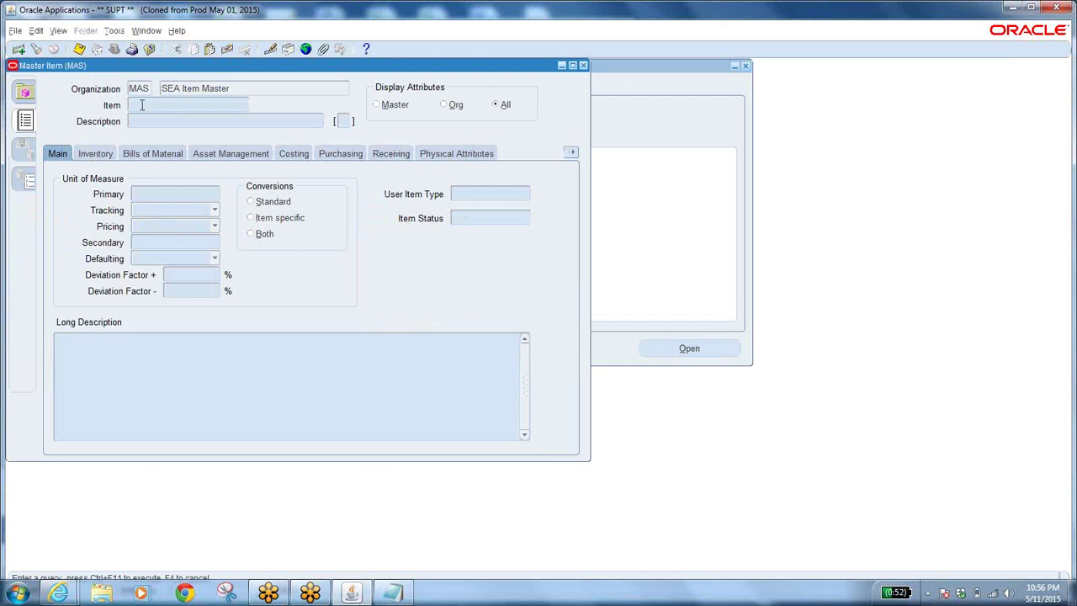
{"action": "key", "text": "ctrl+v"}
{"action": "key", "text": "ctrl+F11"}
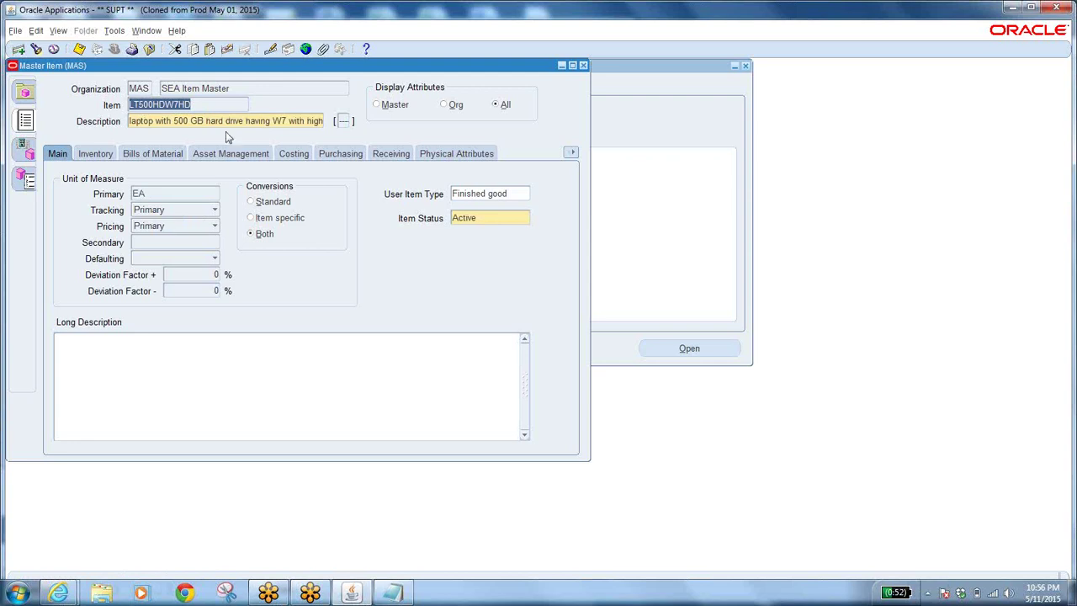
Attempt to edit the protected item number, then reselect the description and item number fields.
{"action": "left_click", "coordinate": [201, 107]}
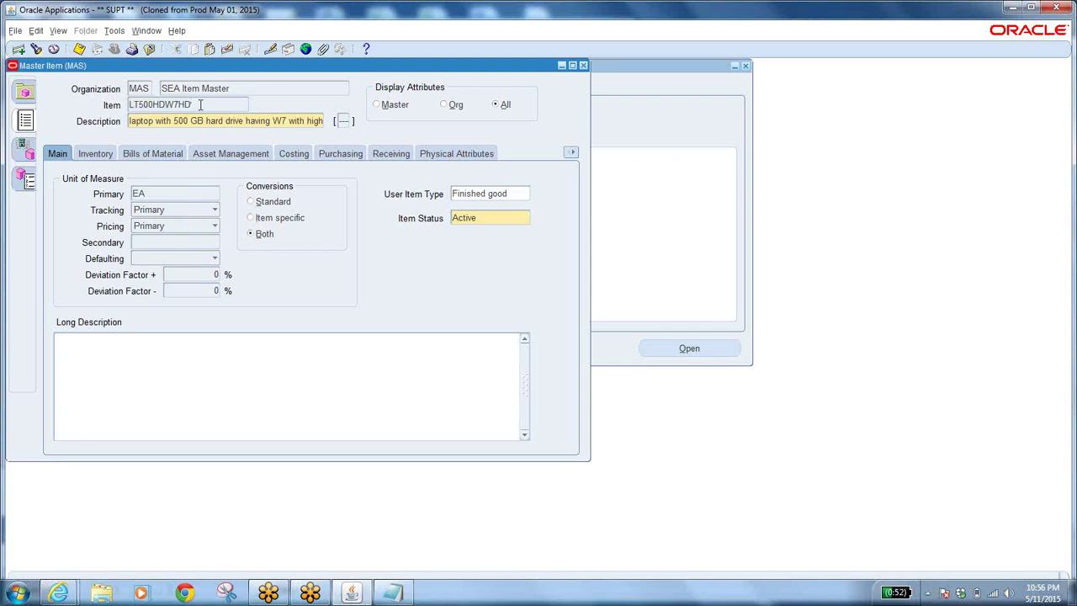
{"action": "key", "text": "BackSpace"}
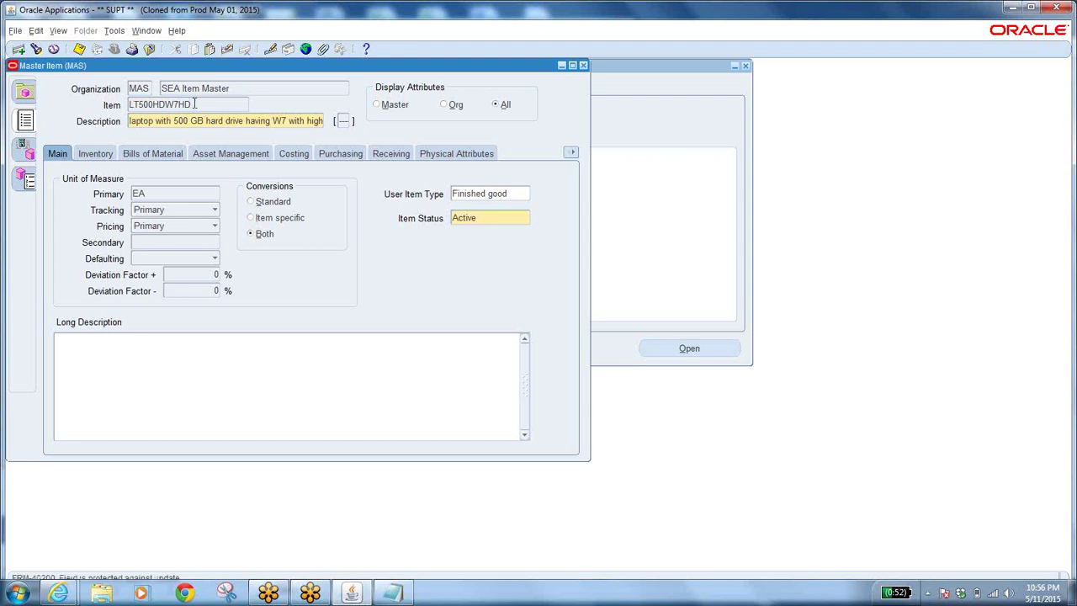
{"action": "left_click", "coordinate": [194, 120]}
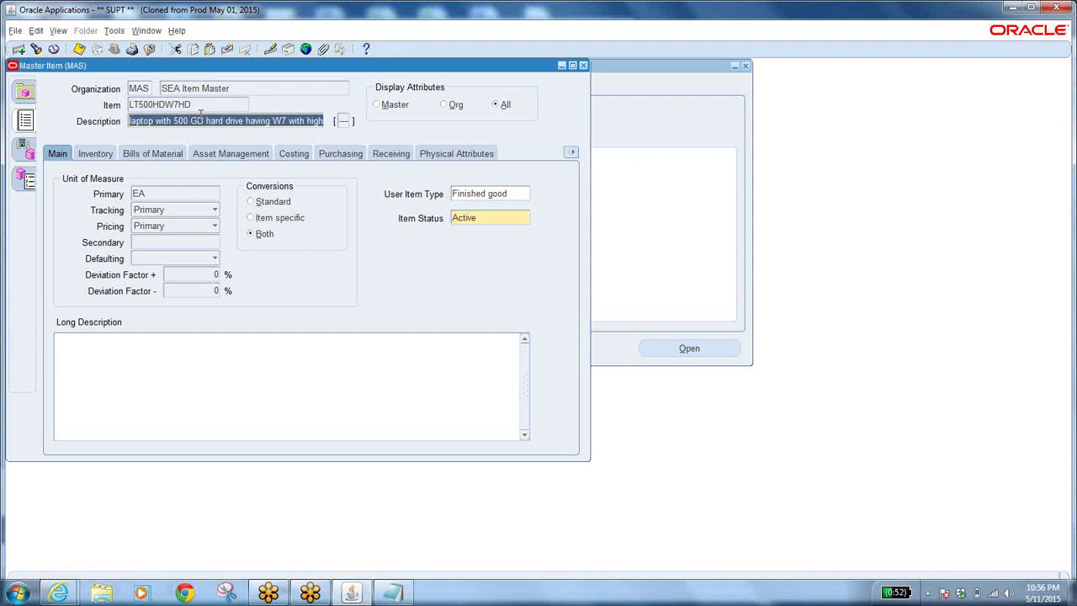
{"action": "left_click", "coordinate": [202, 105]}
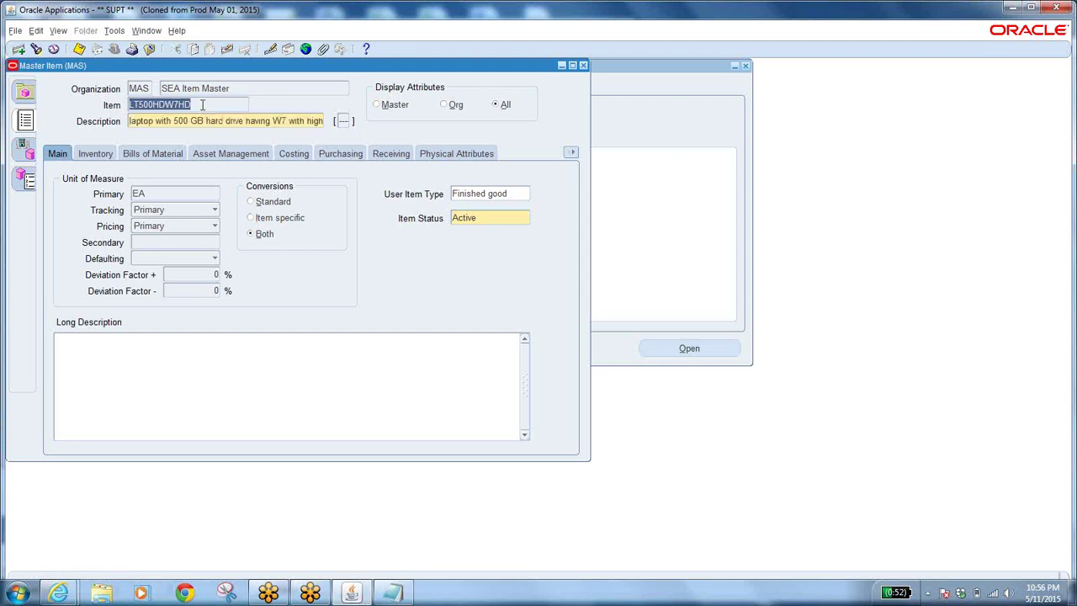
Show LT500HDW7HD's Organization Assignment with all 13 organizations assigned using unit EA.
{"action": "left_click", "coordinate": [26, 154]}
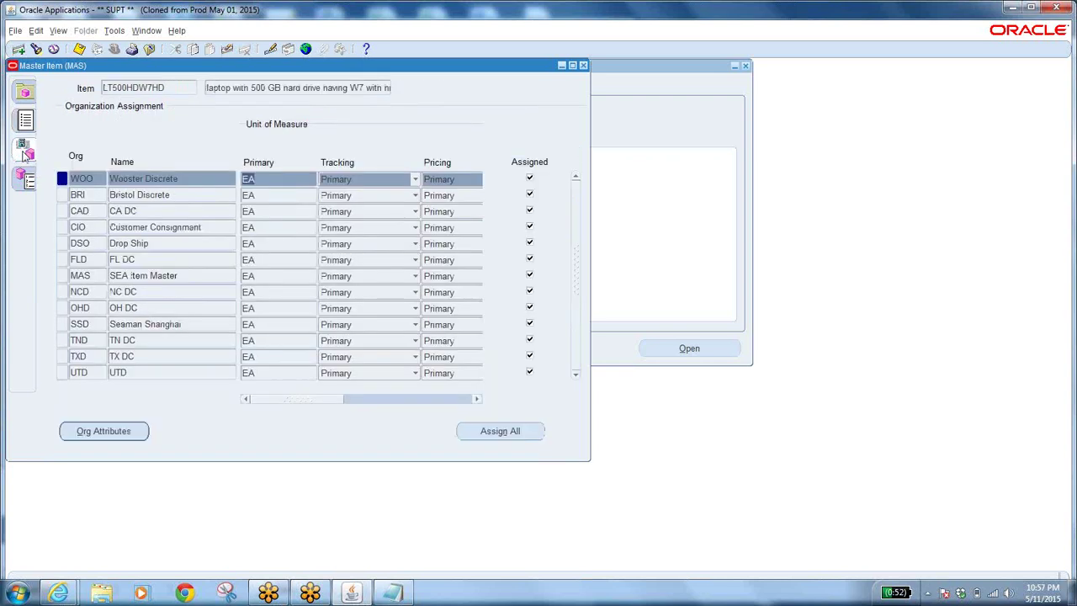
{"action": "left_click", "coordinate": [110, 32]}
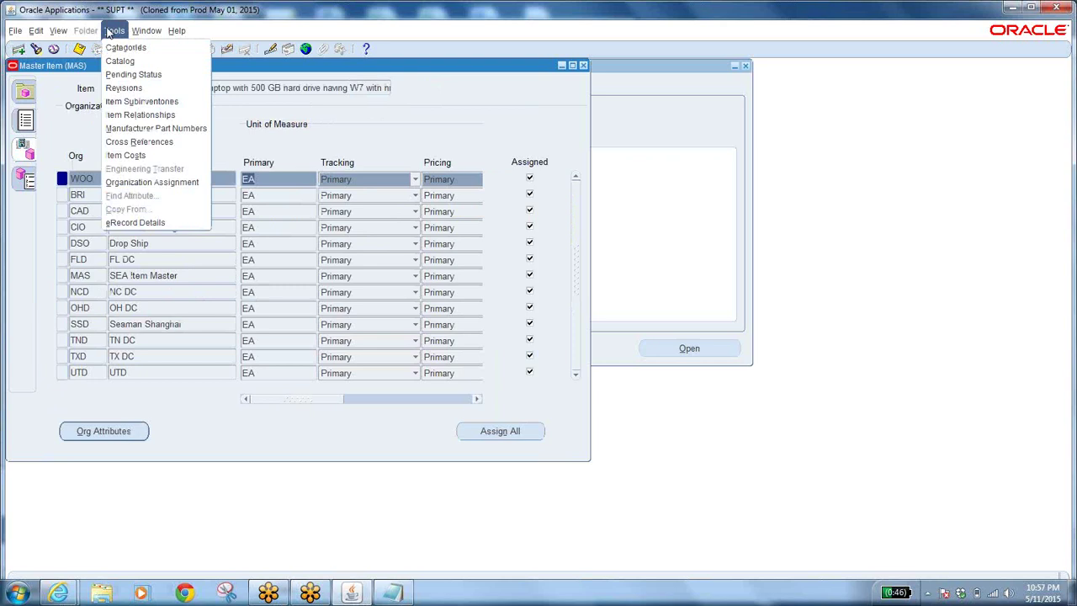
{"action": "left_click", "coordinate": [140, 182]}
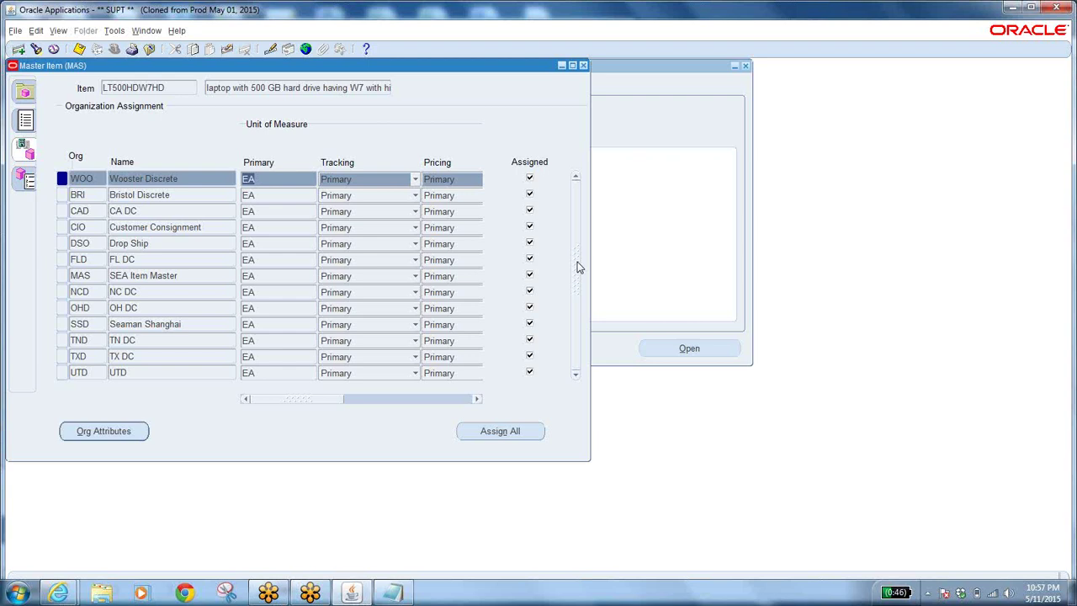
Open Org Attributes for the WOO row and check Inventory: Reservable on, lot/serial/locator No Control.
{"action": "left_click", "coordinate": [99, 178]}
{"action": "left_click", "coordinate": [96, 178]}
{"action": "left_click", "coordinate": [107, 429]}
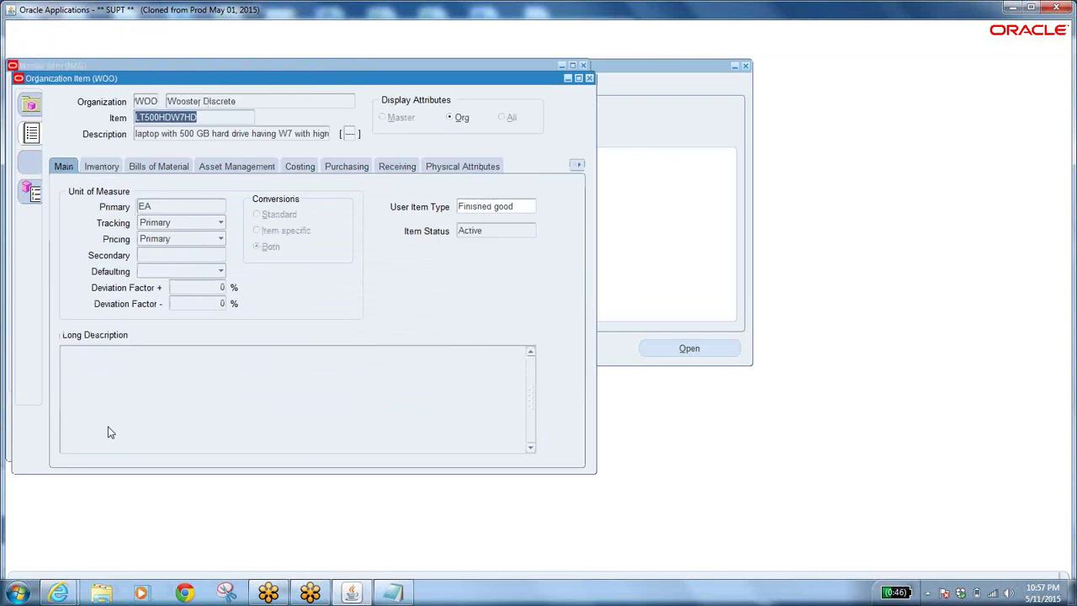
{"action": "left_click", "coordinate": [96, 166]}
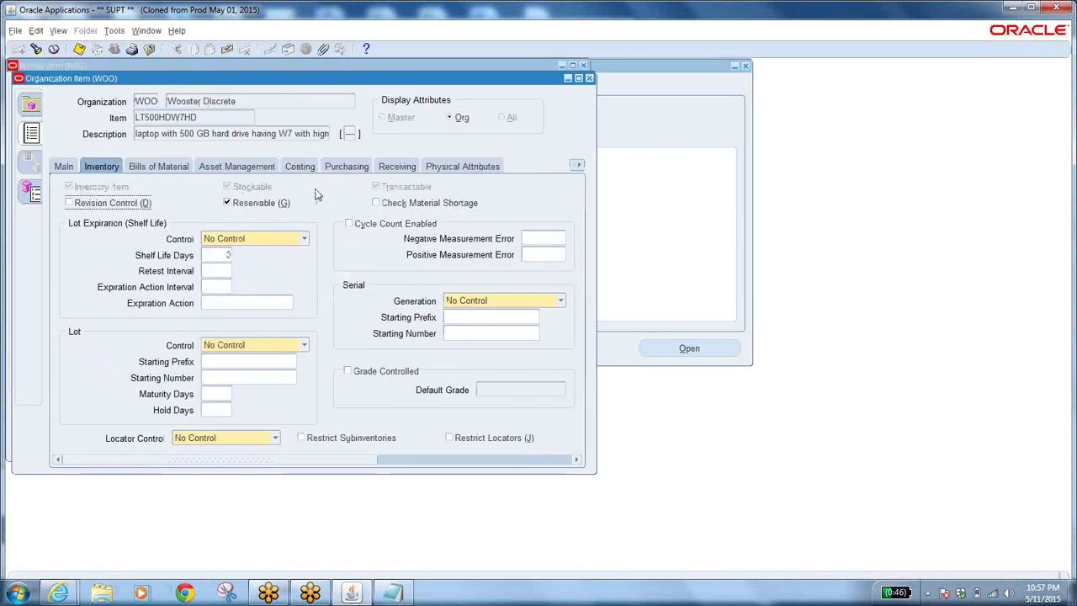
{"action": "left_click", "coordinate": [227, 204]}
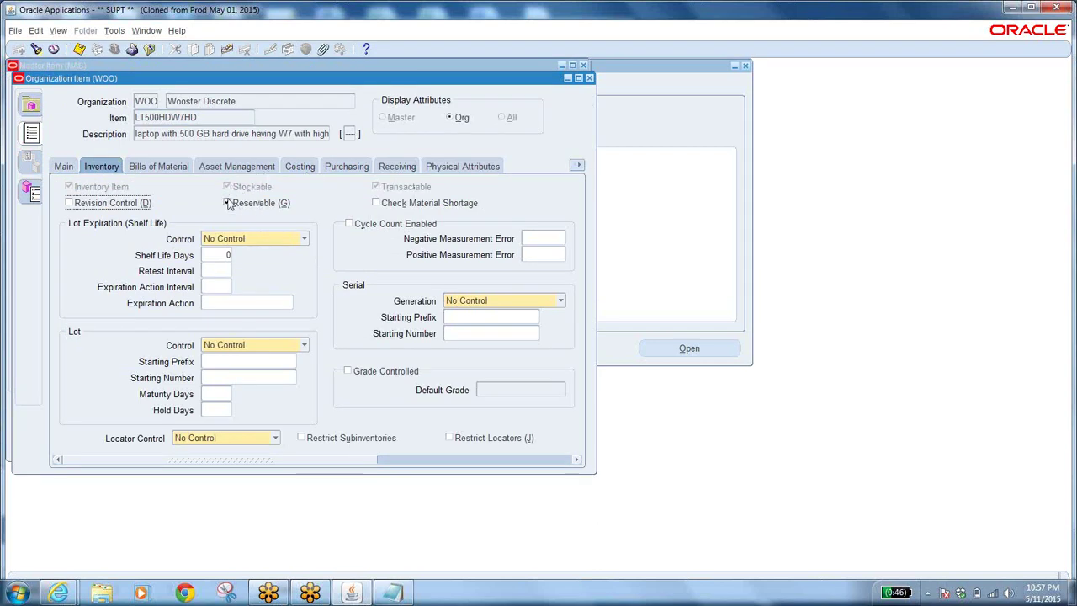